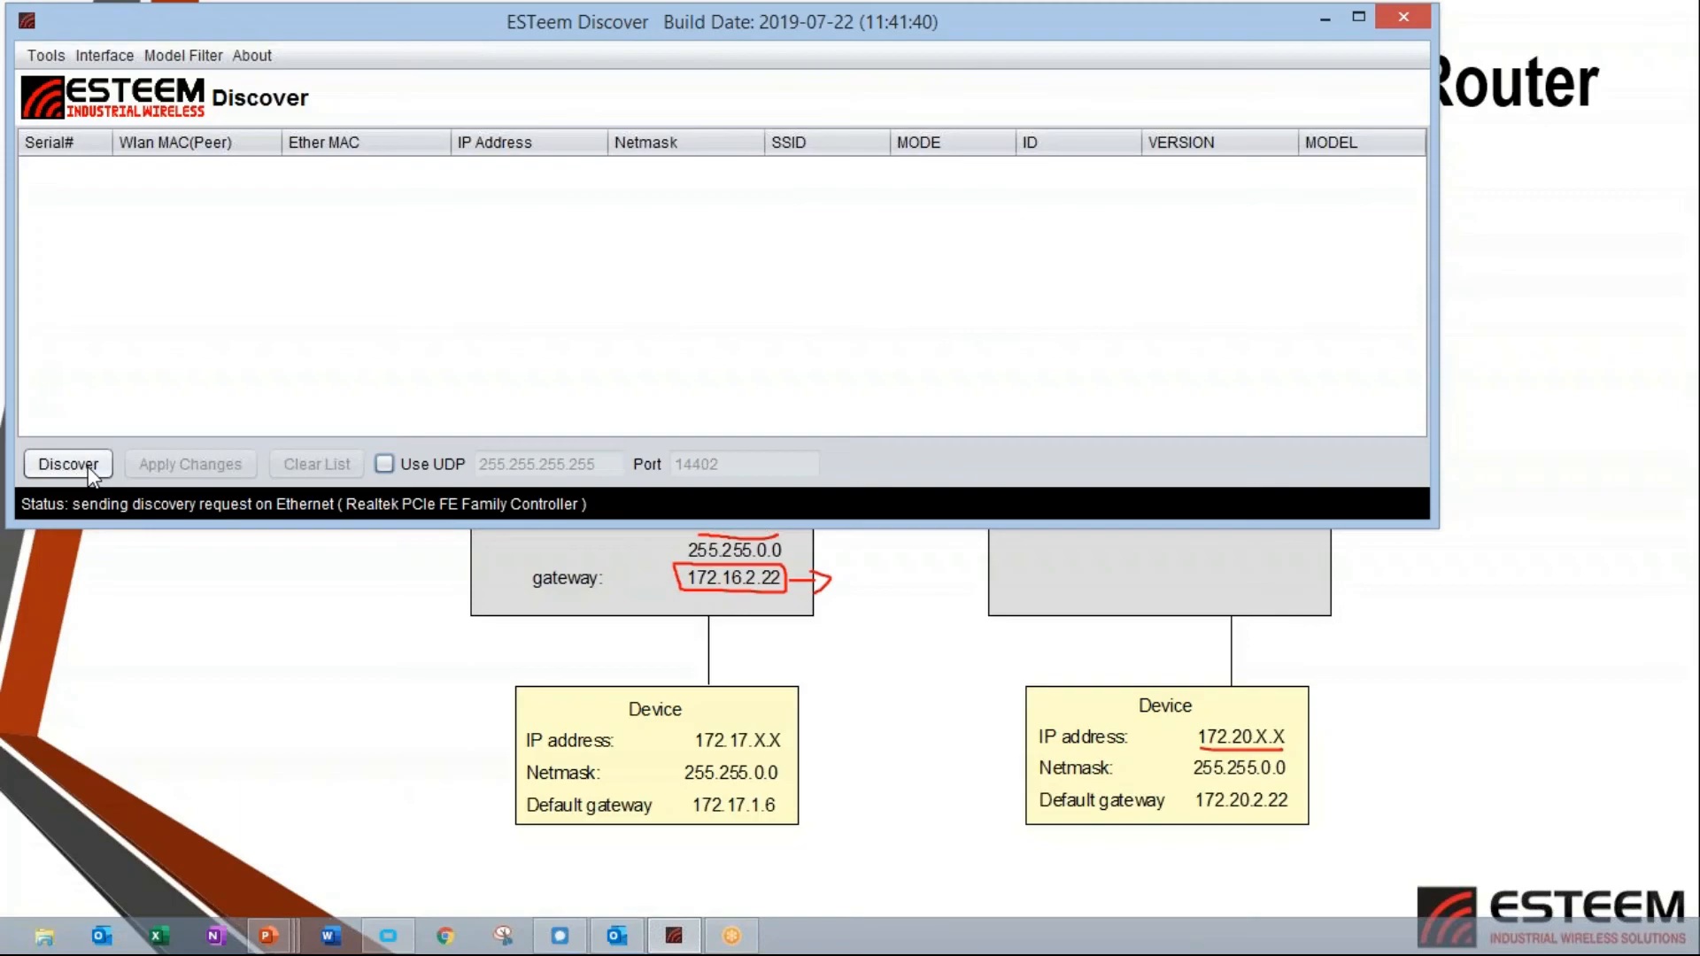
Discover radios on the Ethernet interface and open the configuration of the Horizon 5.8GHz radio found.
left_click(89, 469)
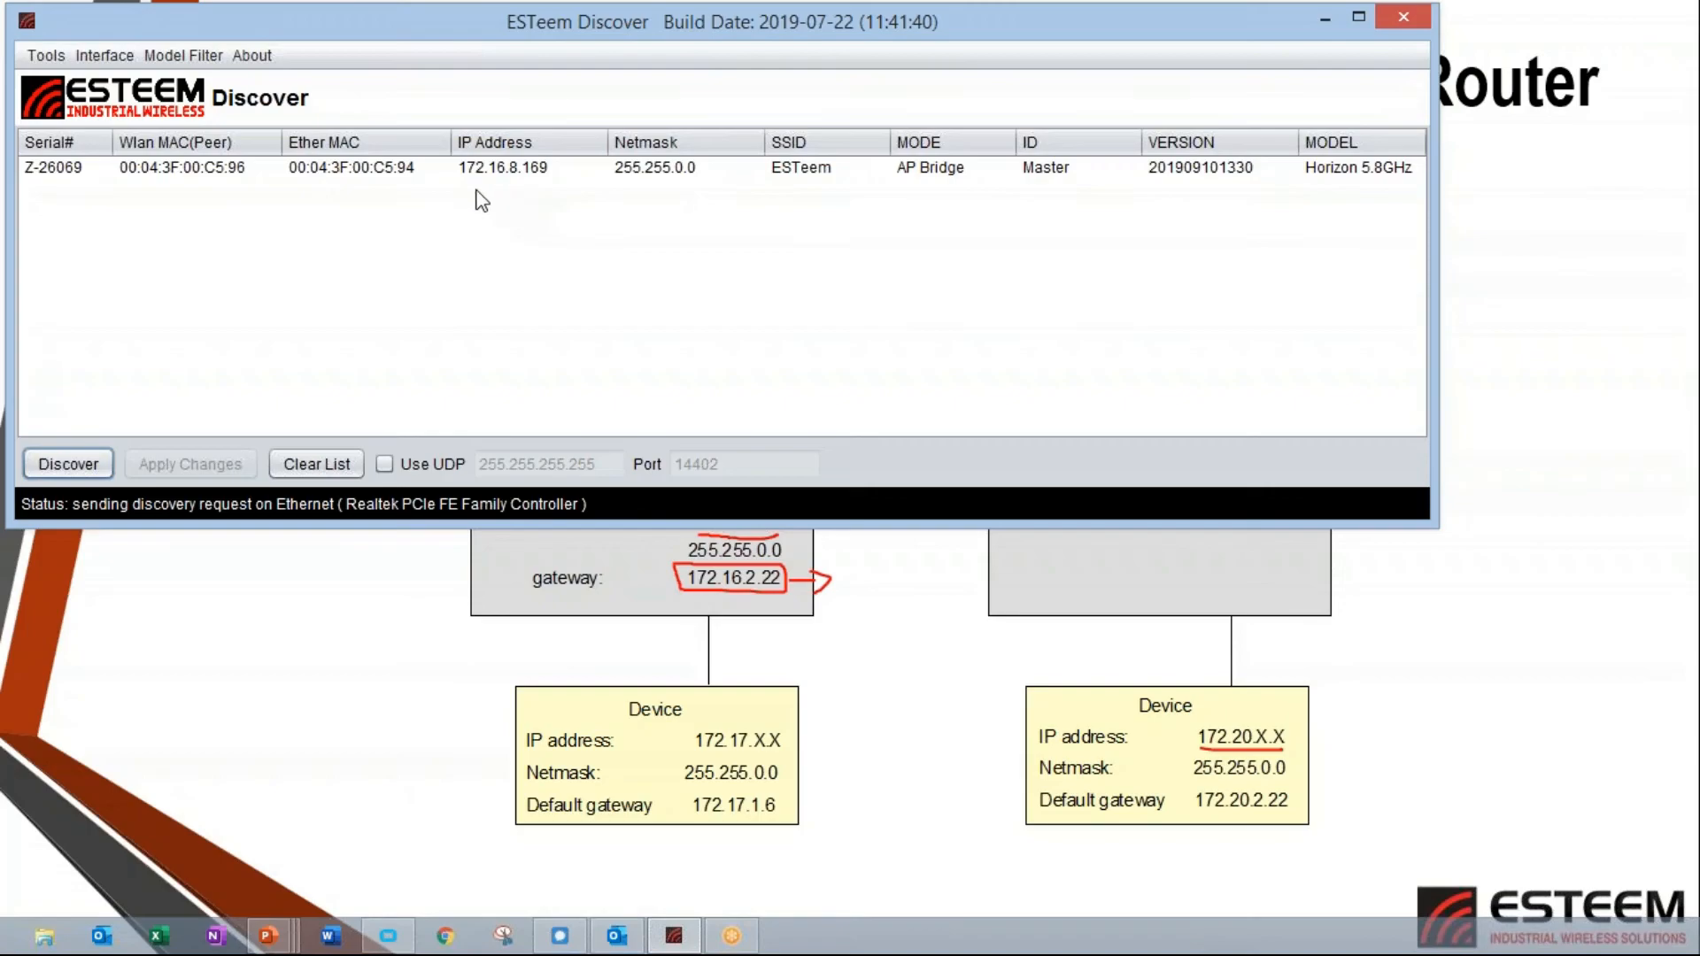
left_click(426, 170)
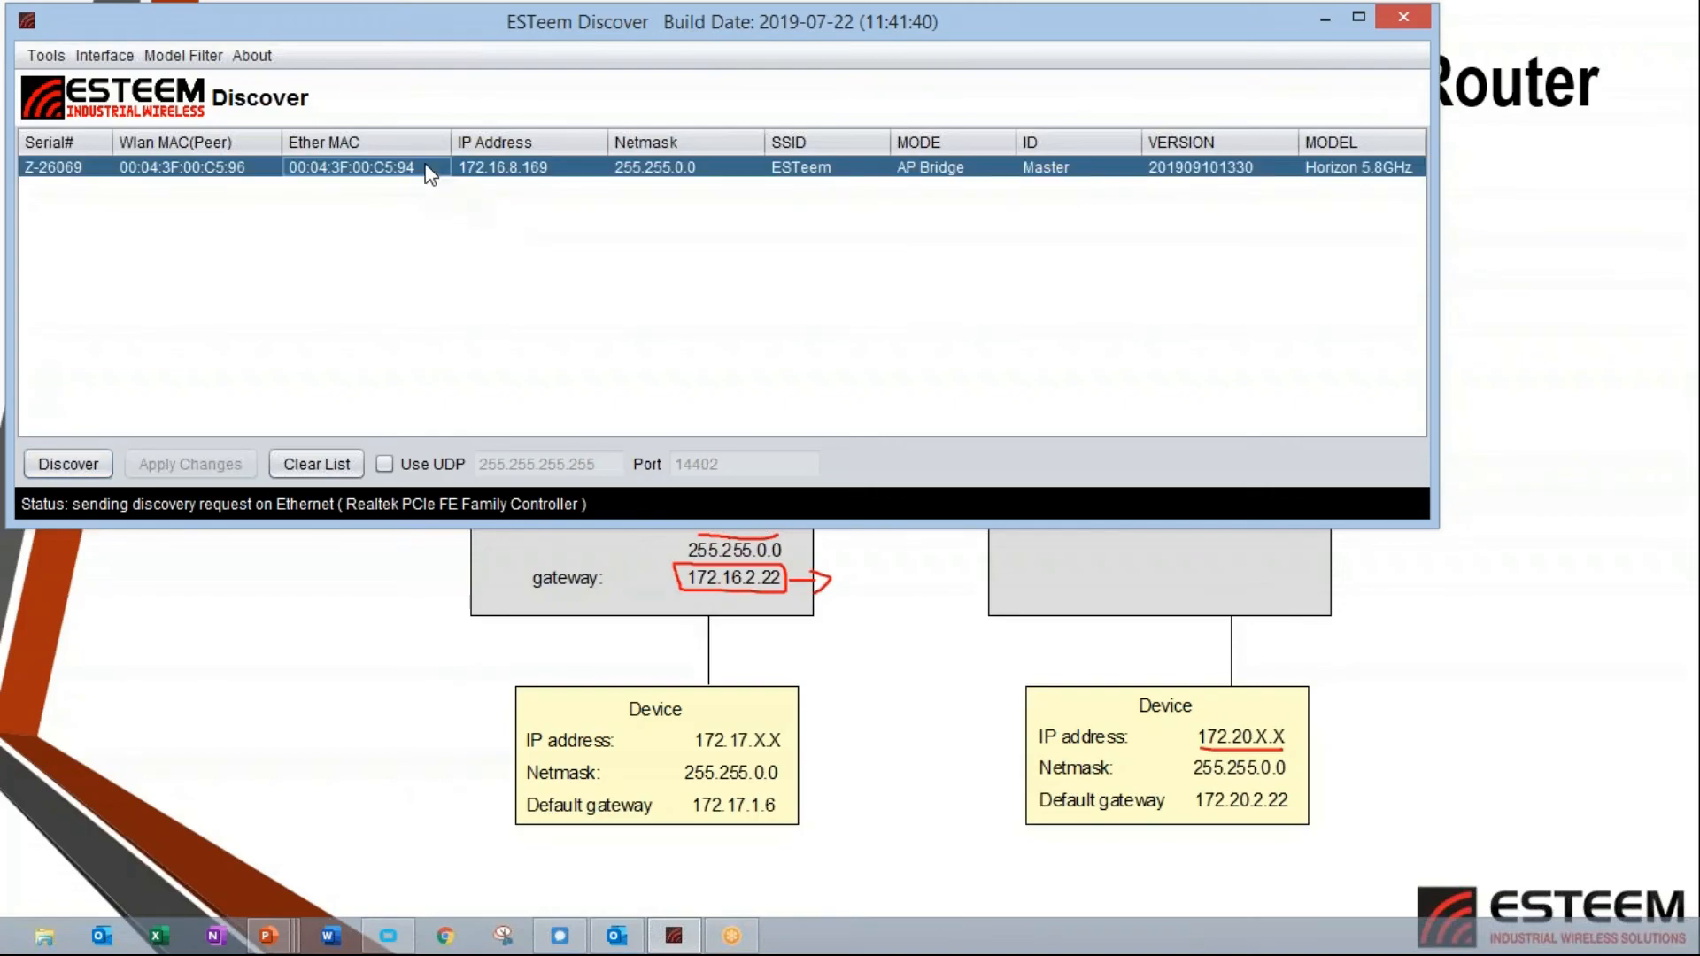
right_click(426, 166)
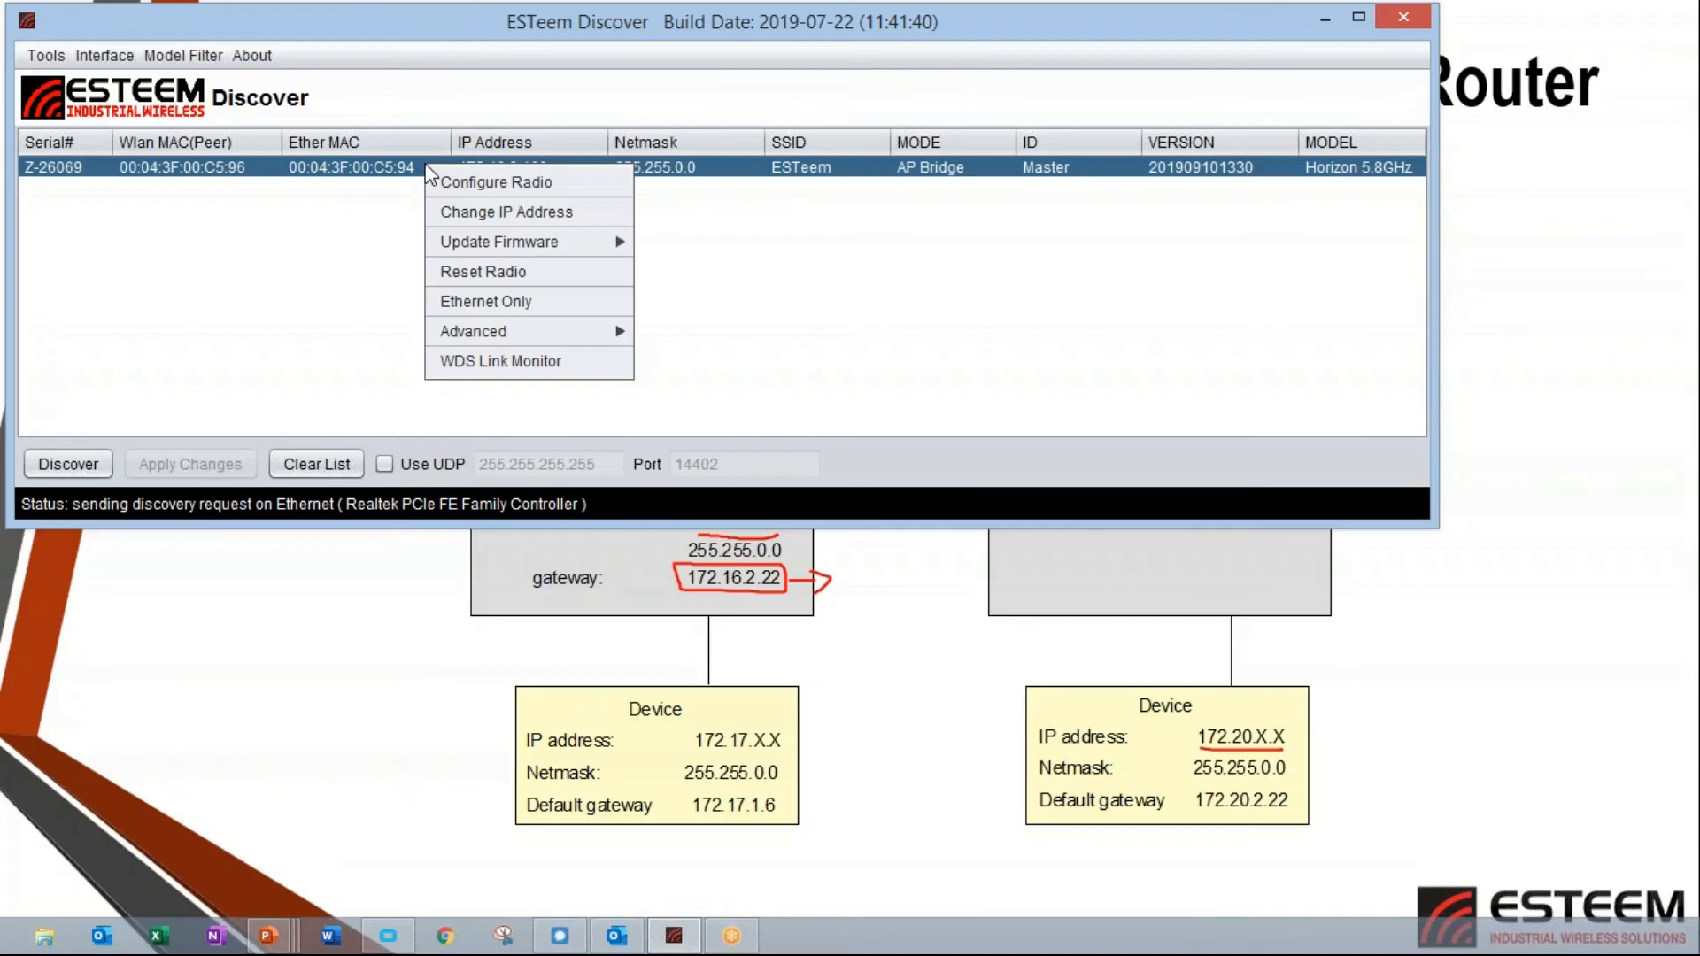
left_click(469, 183)
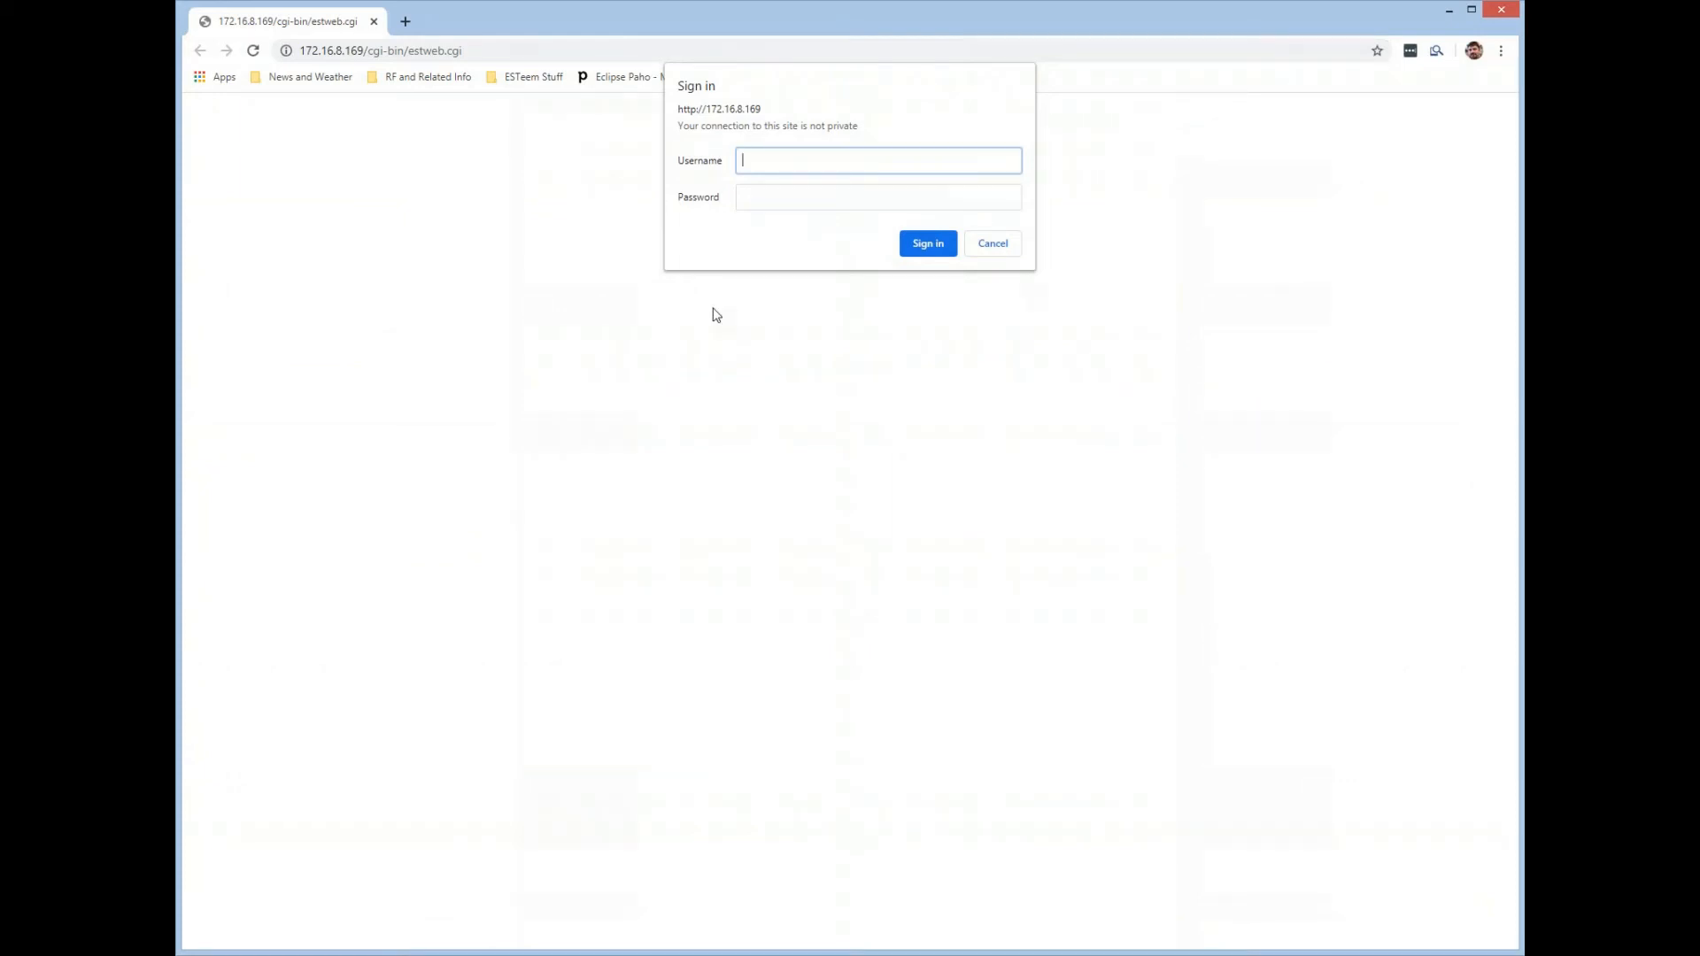
Sign in to the radio's web configuration as admin with the account password.
type("dmin")
key("Tab")
type("ad")
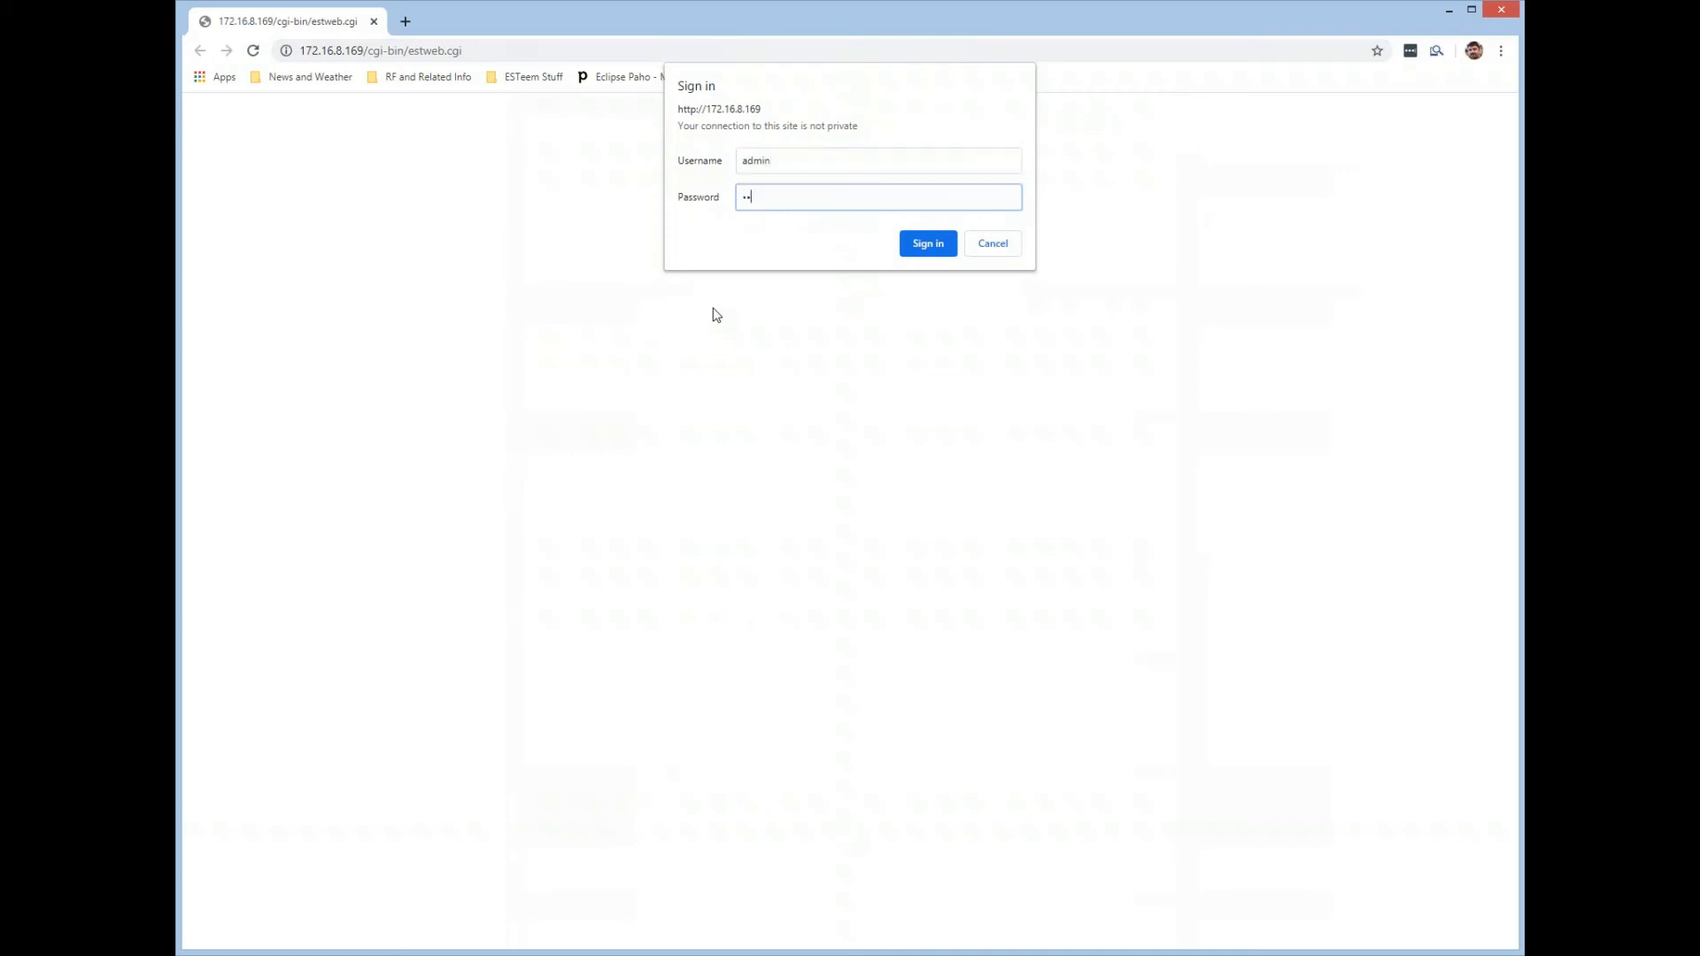
type("min")
left_click(923, 248)
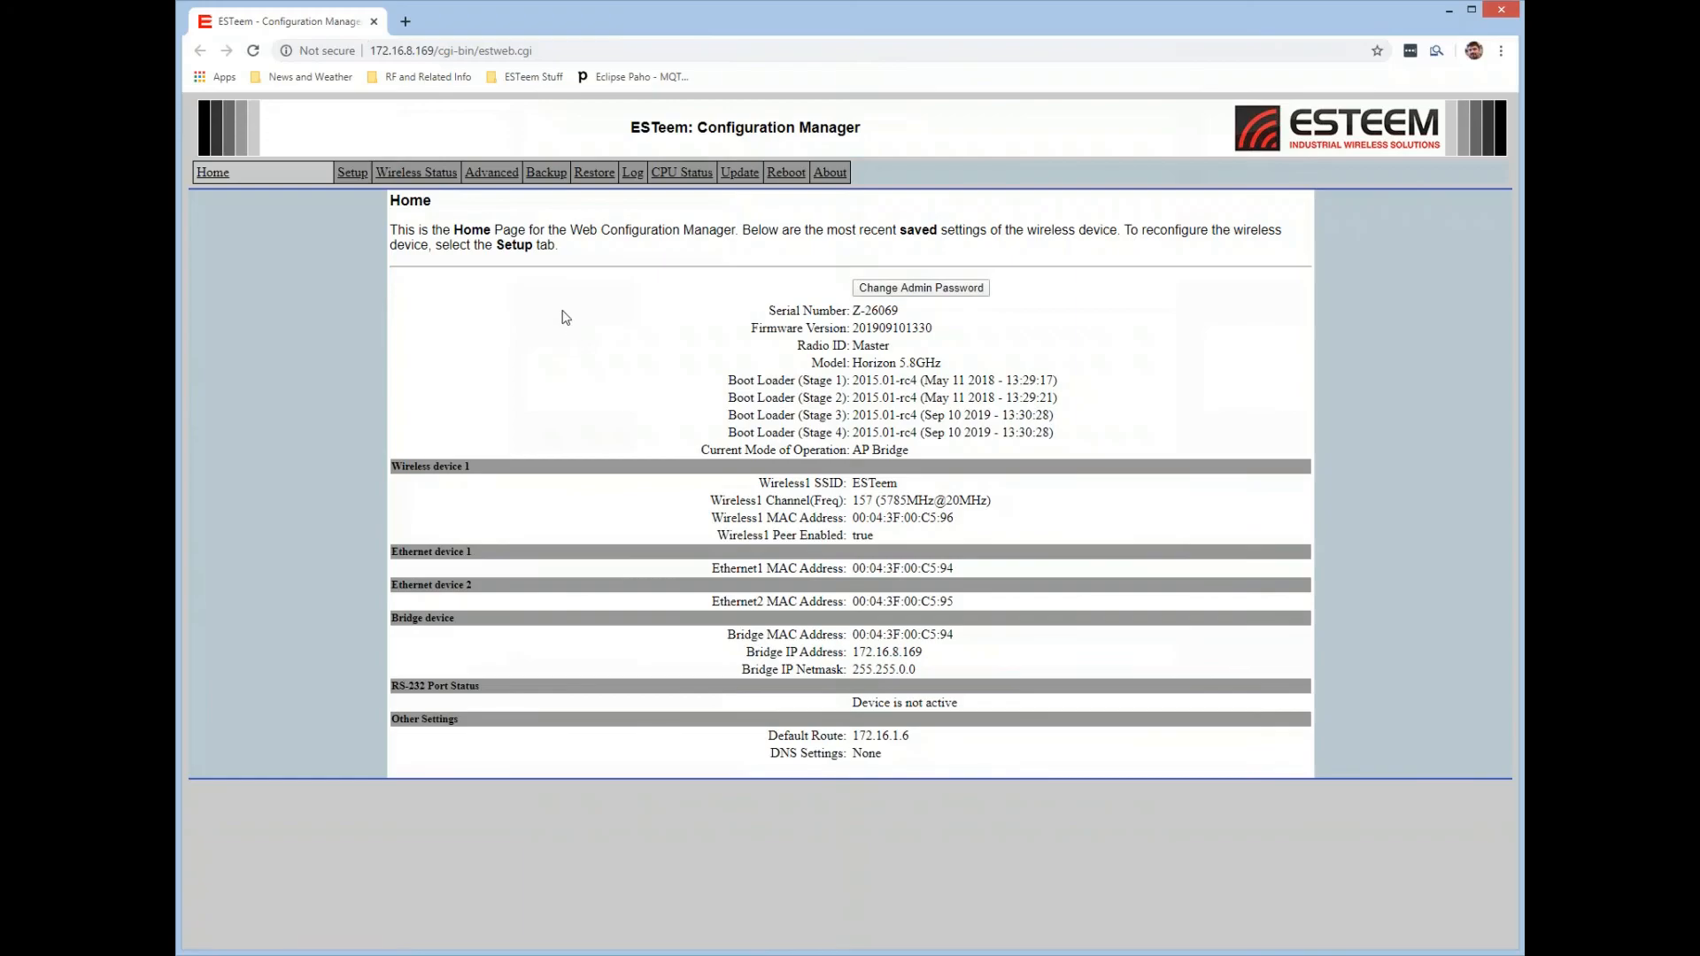
Set the radio's mode of operation to AP Router, leaving DHCP on the ethernet and Root Bridge off.
left_click(353, 173)
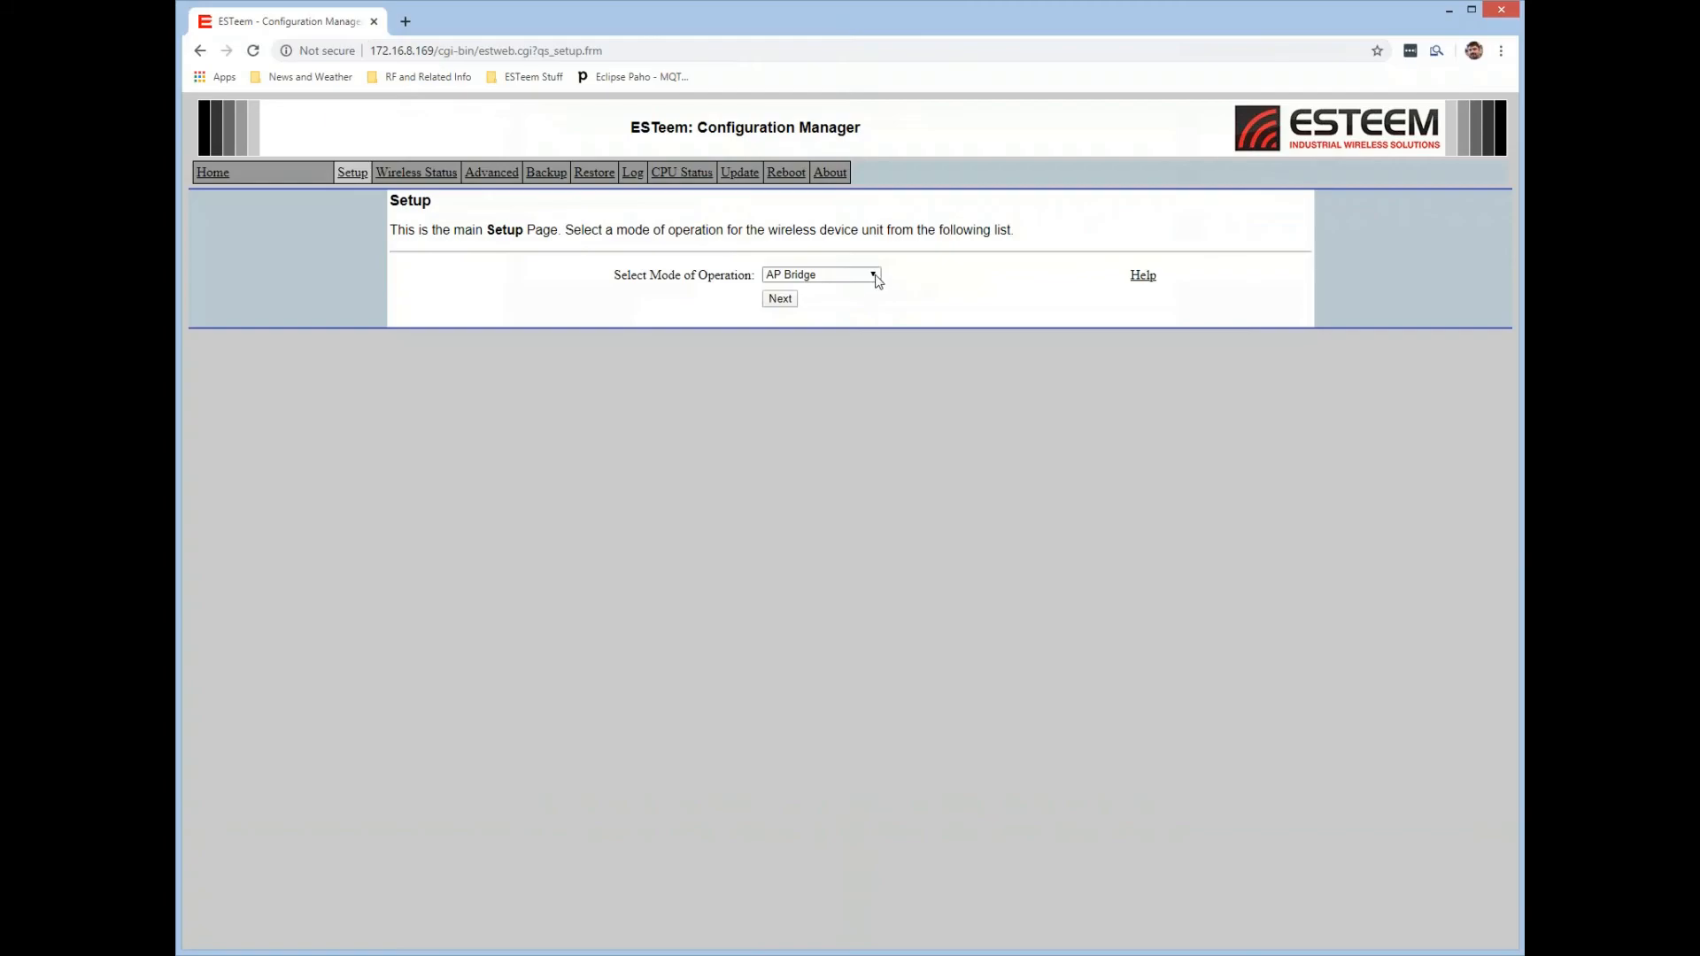
left_click(875, 278)
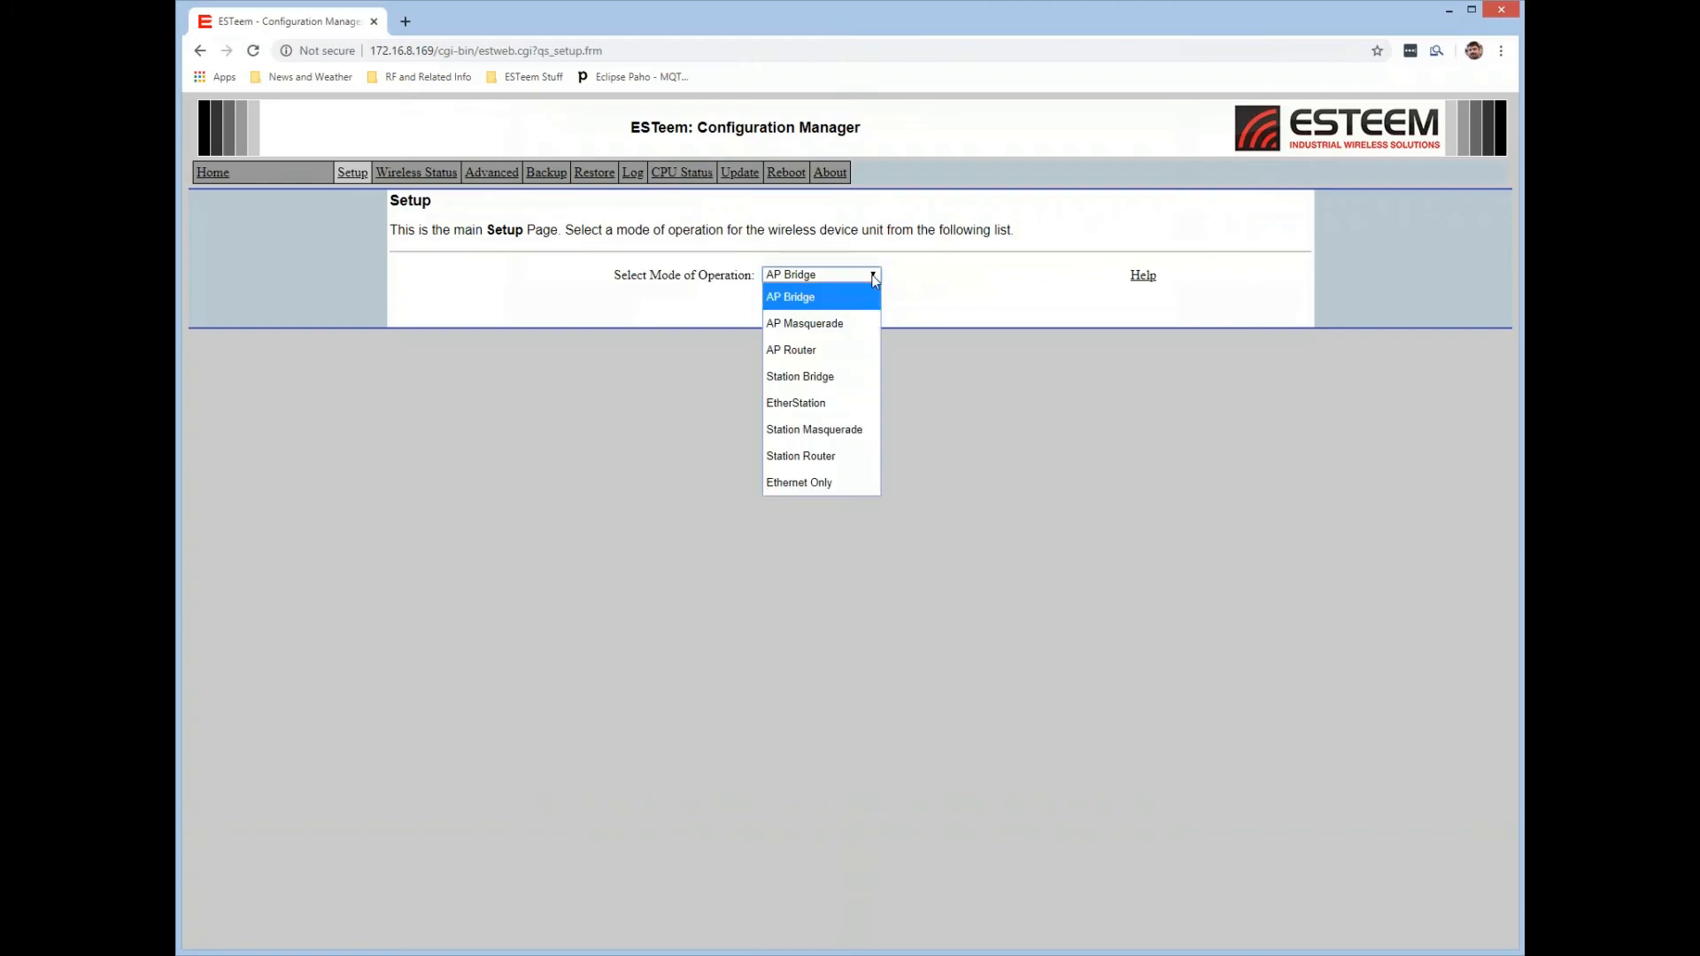
left_click(833, 350)
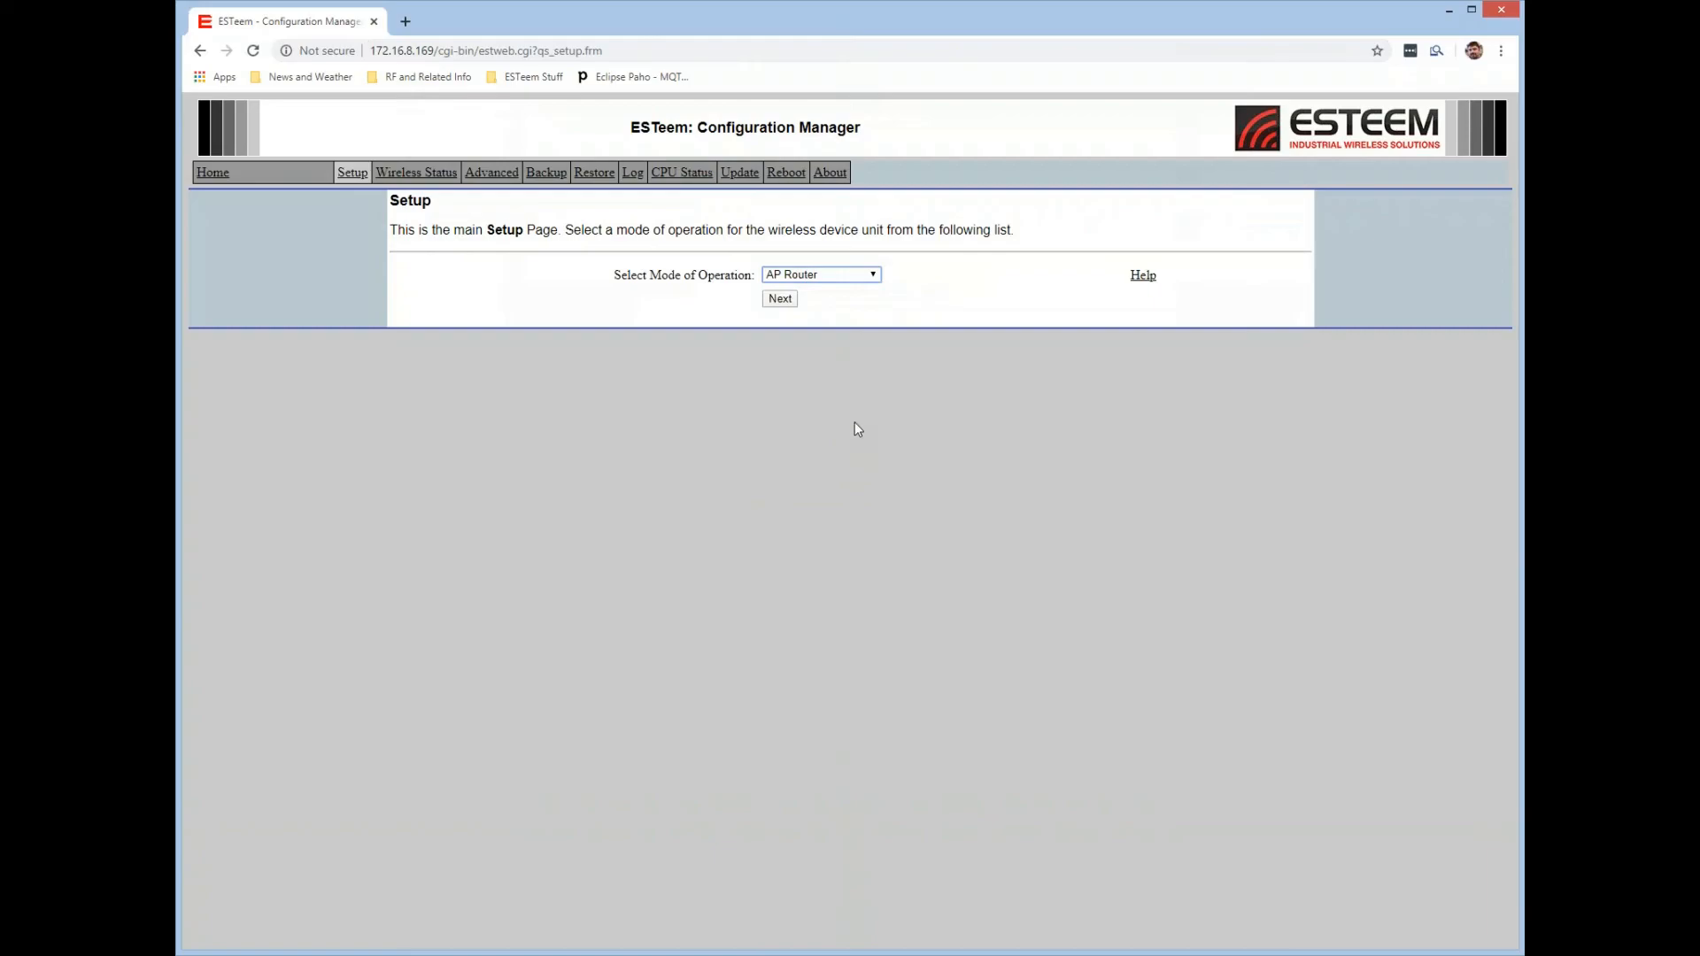
left_click(789, 302)
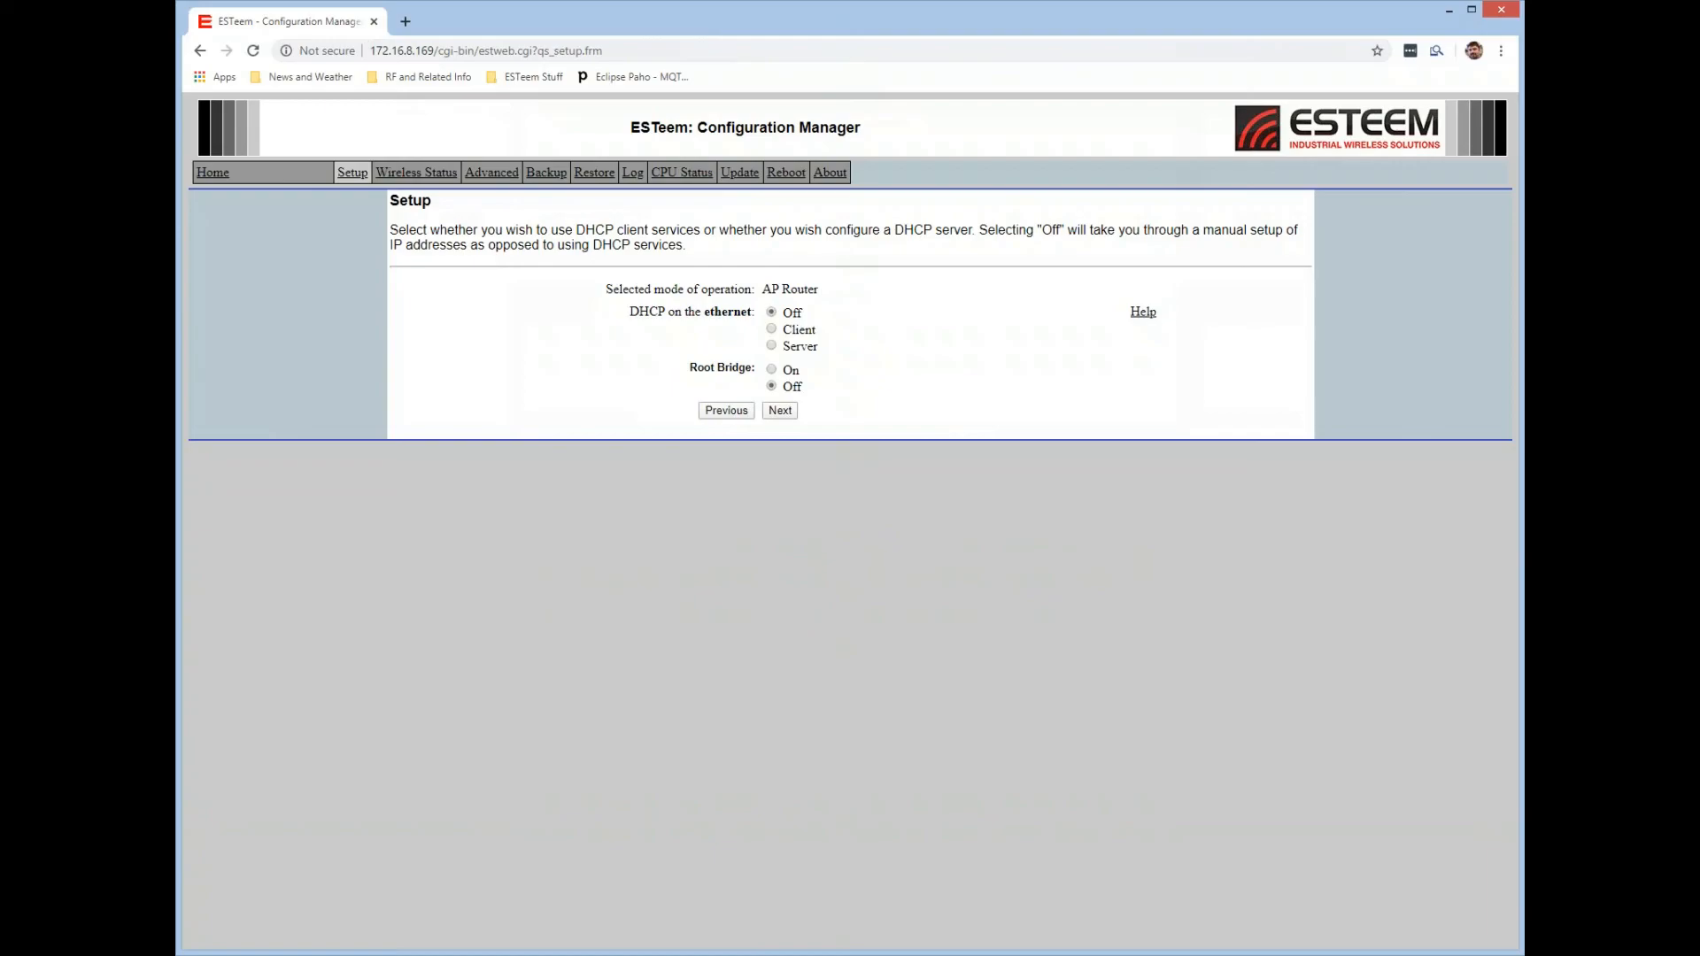
double_click(712, 315)
left_click(752, 348)
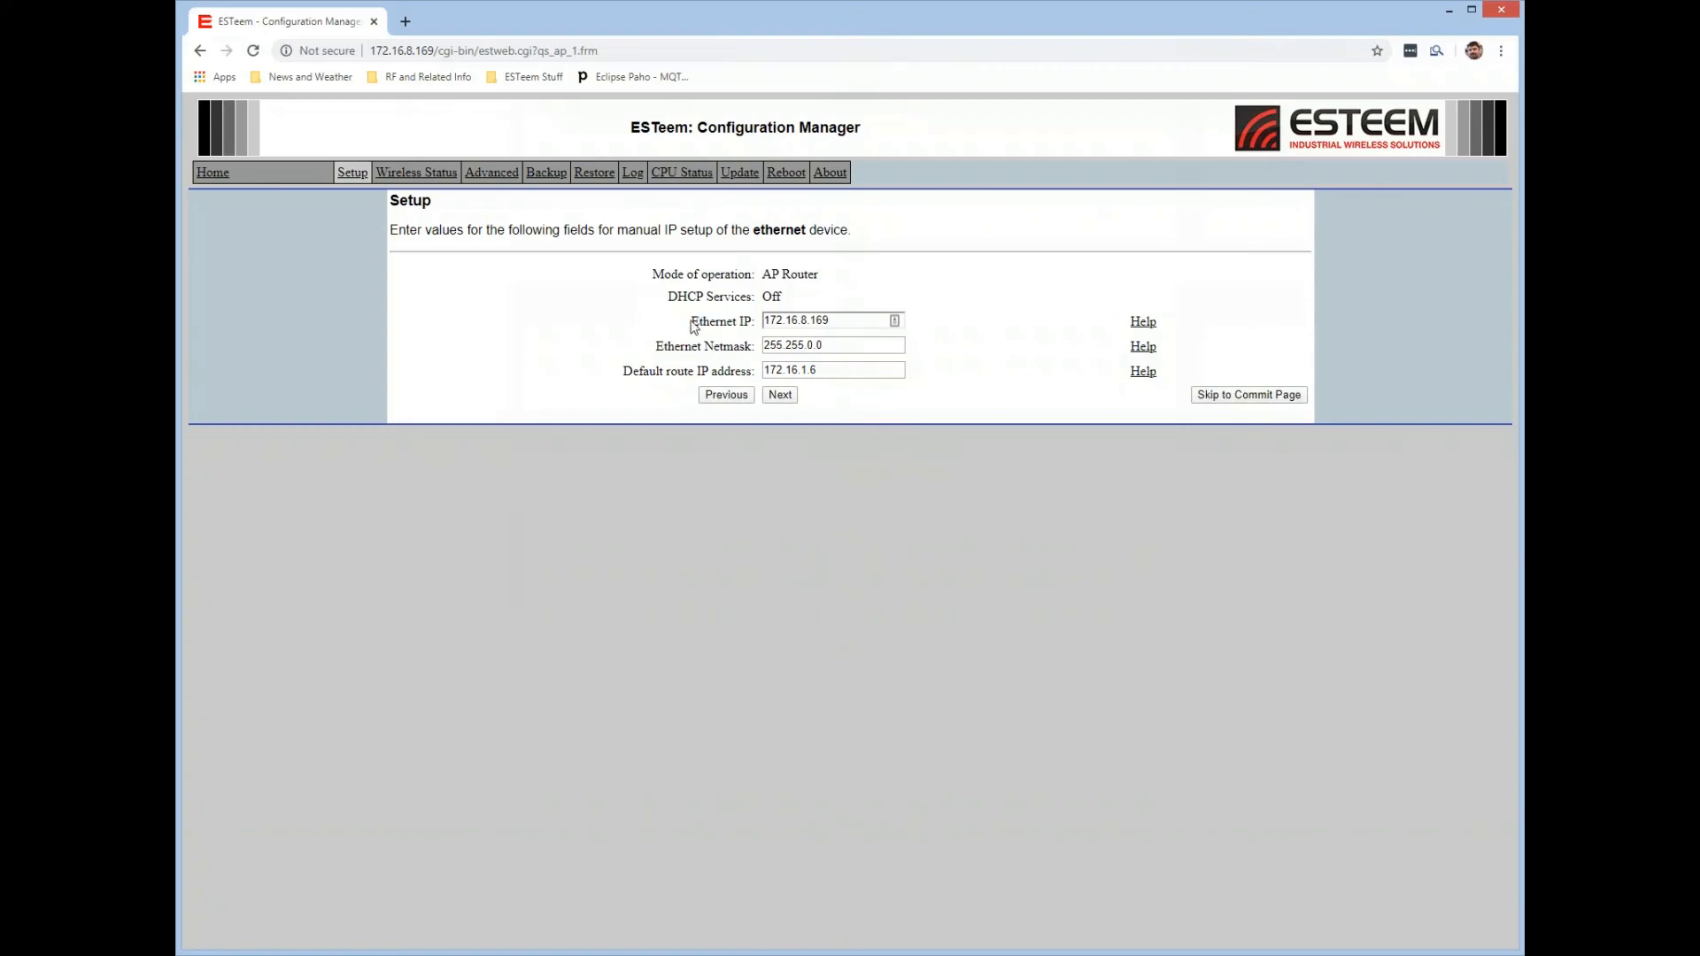
Set the ethernet device's default route IP address to 172.16.8.169 and continue the setup.
left_click_drag(692, 325, 756, 325)
left_click(829, 370)
double_click(784, 369)
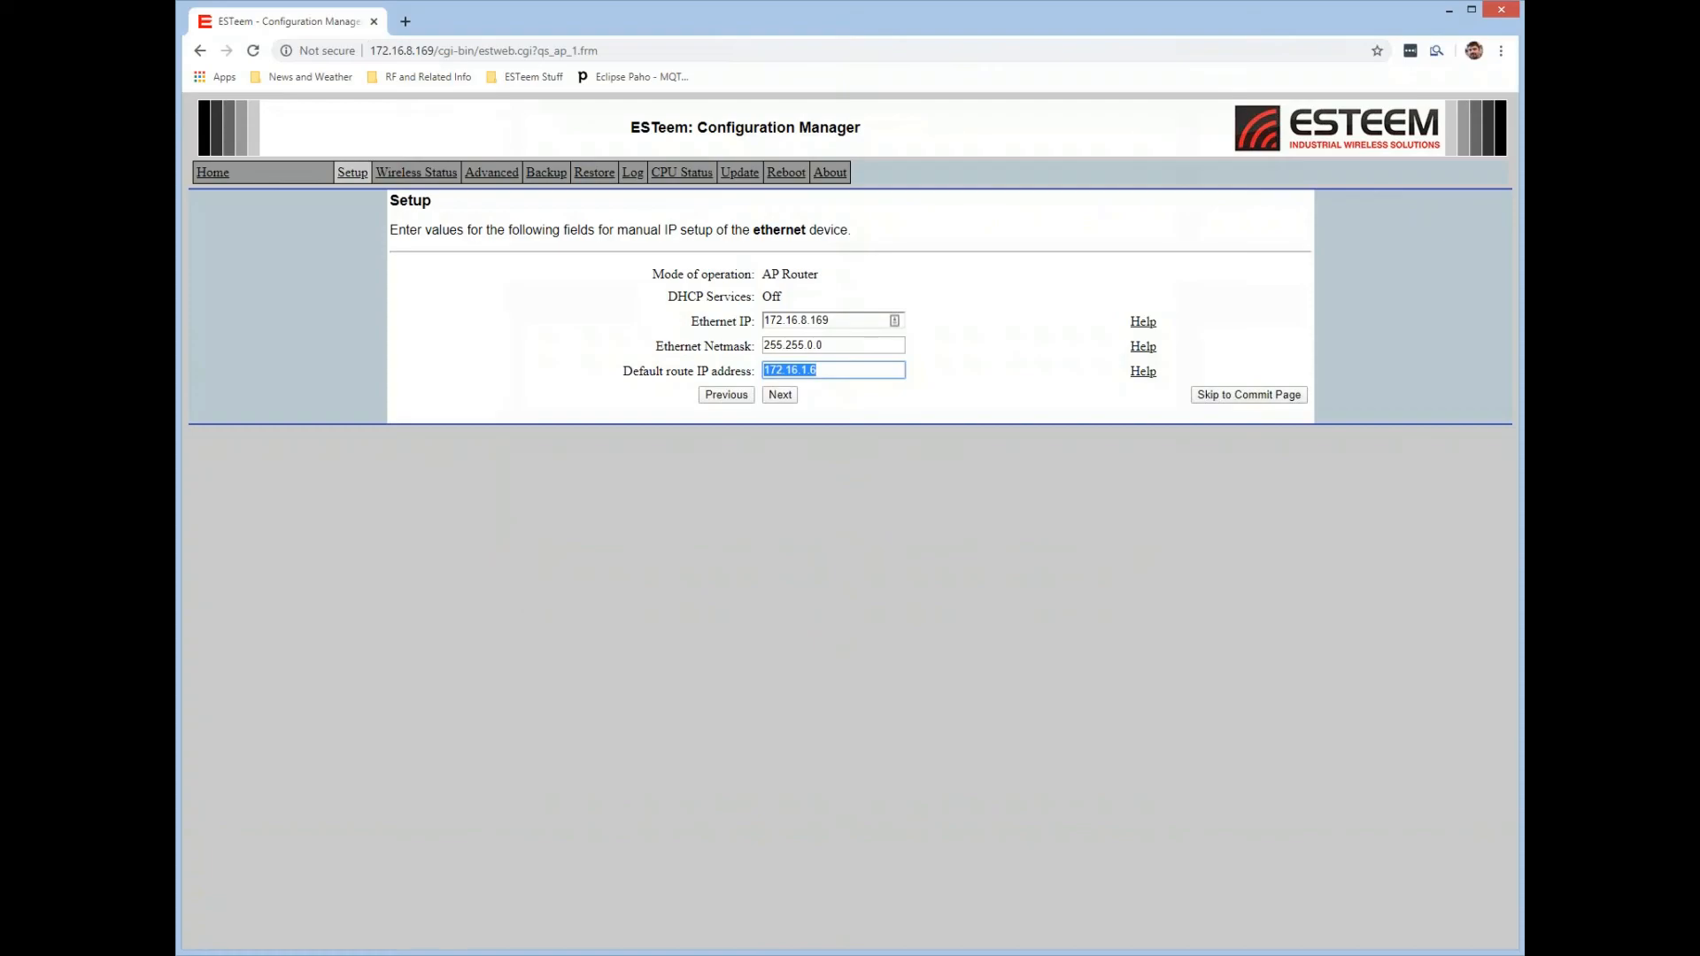
type("172.16.8.169")
left_click(789, 400)
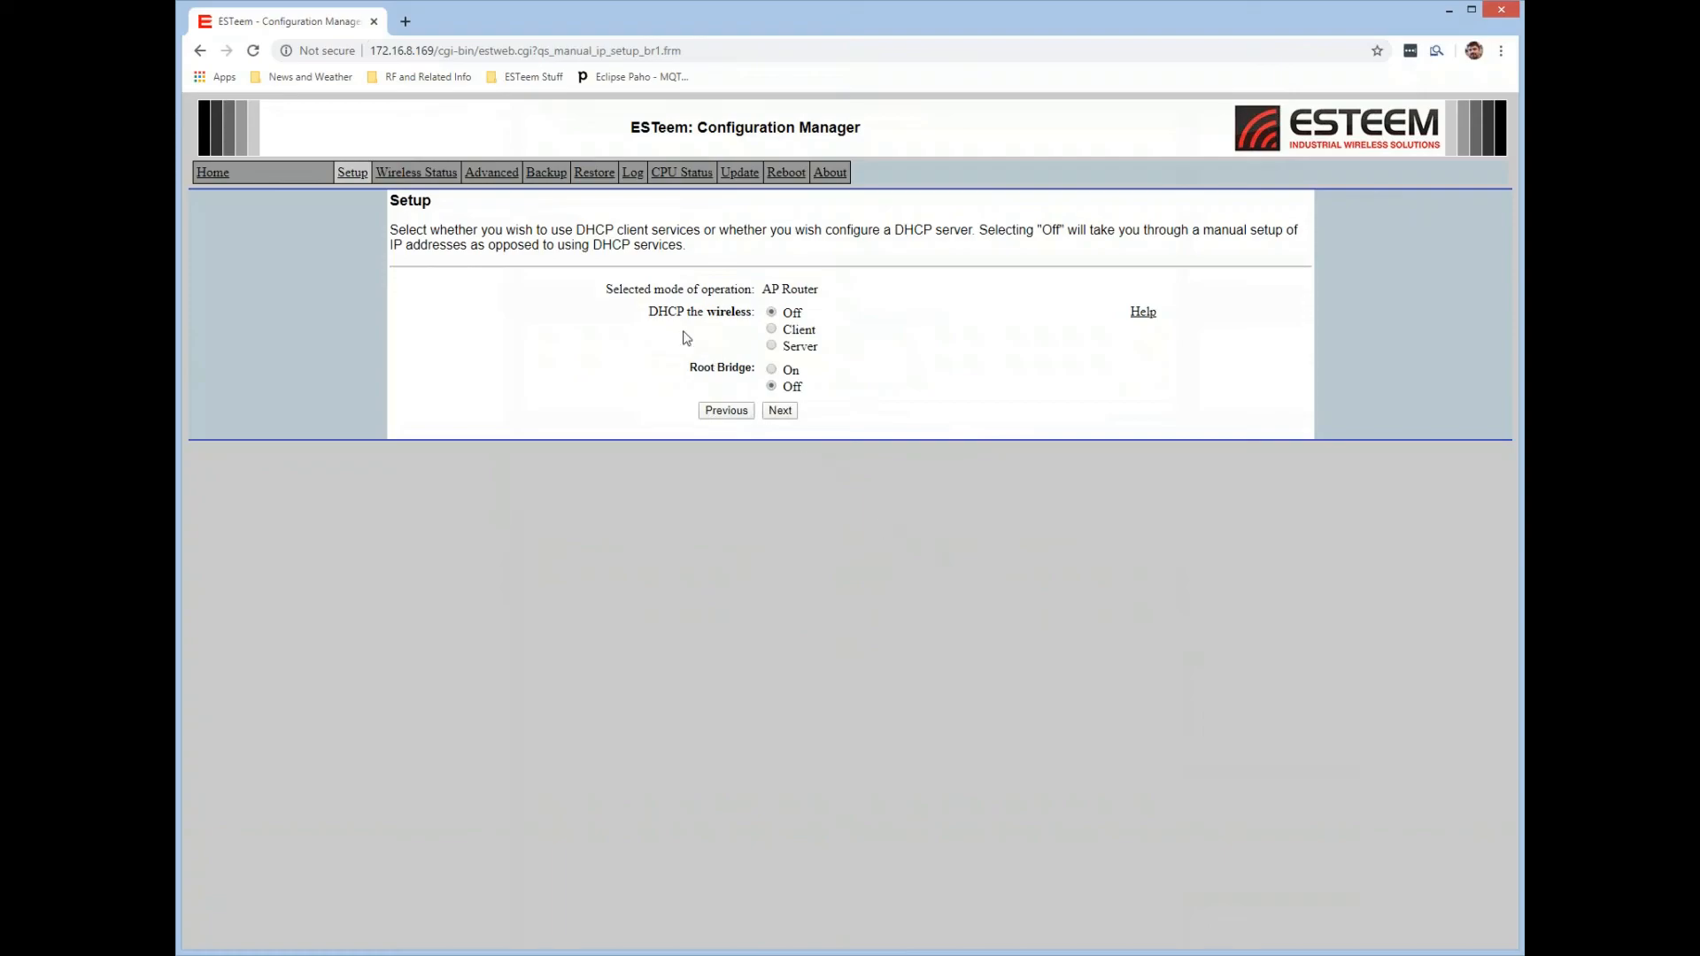
Keep DHCP off for the wireless side and accept bridge IP 172.17.8.169 with netmask 255.255.0.0 and default route 172.16.8.169.
left_click_drag(649, 311, 751, 315)
left_click(701, 331)
left_click(781, 412)
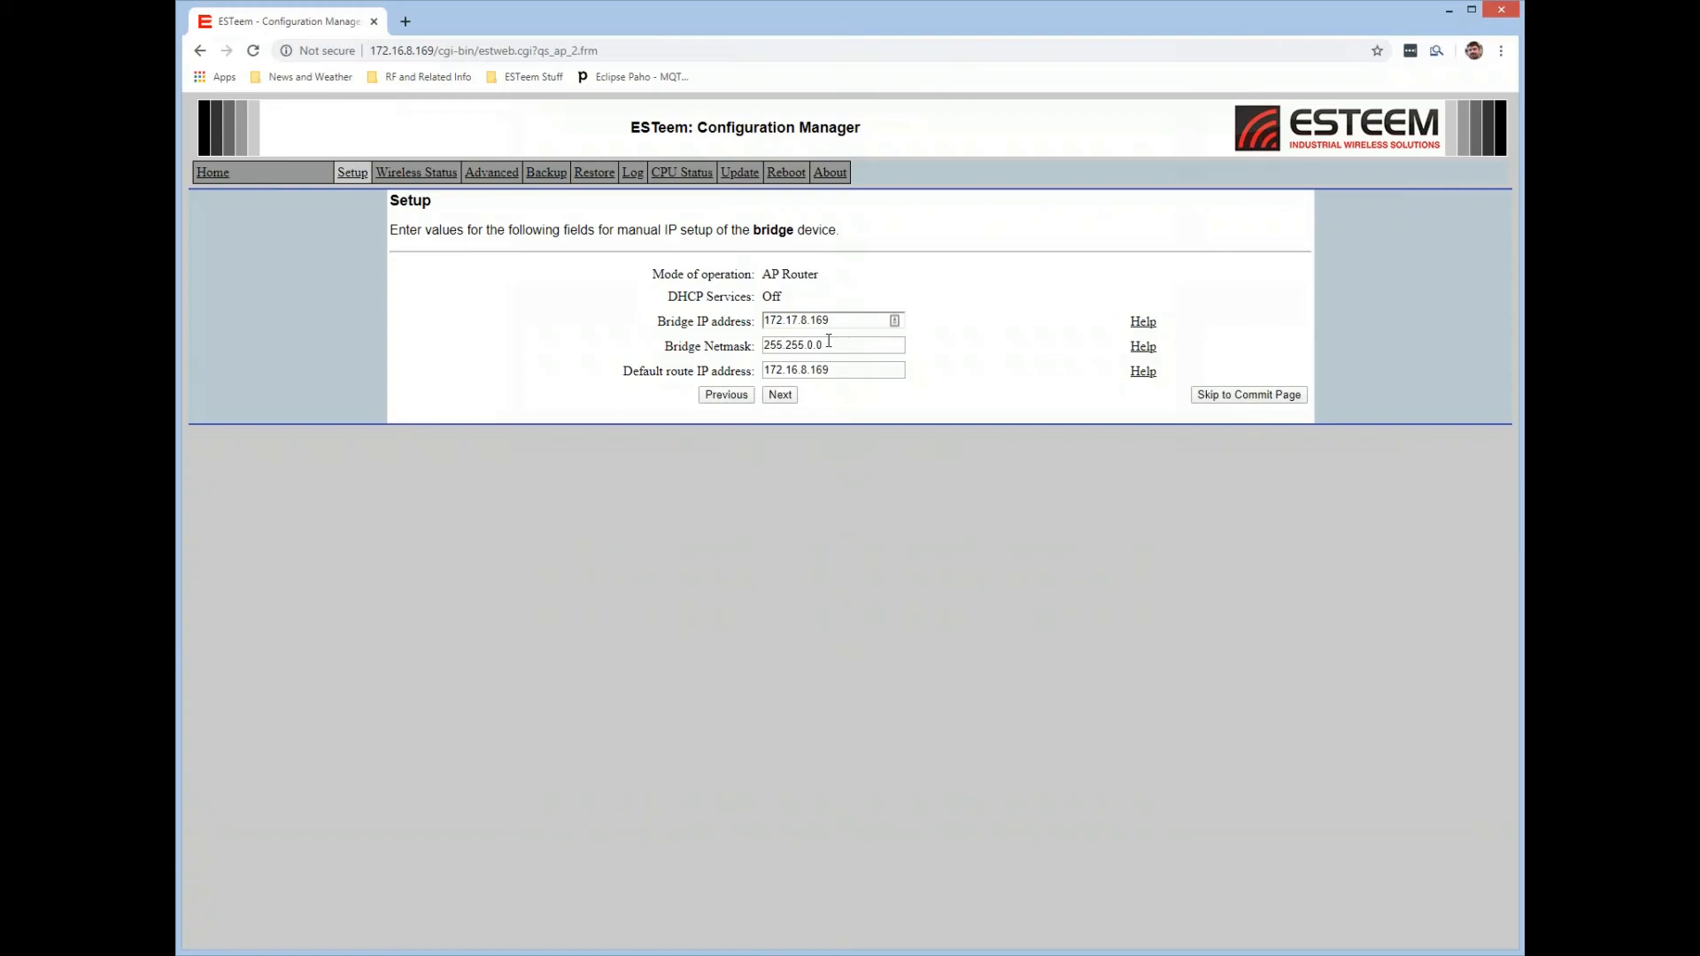
left_click_drag(845, 370, 764, 370)
left_click(831, 414)
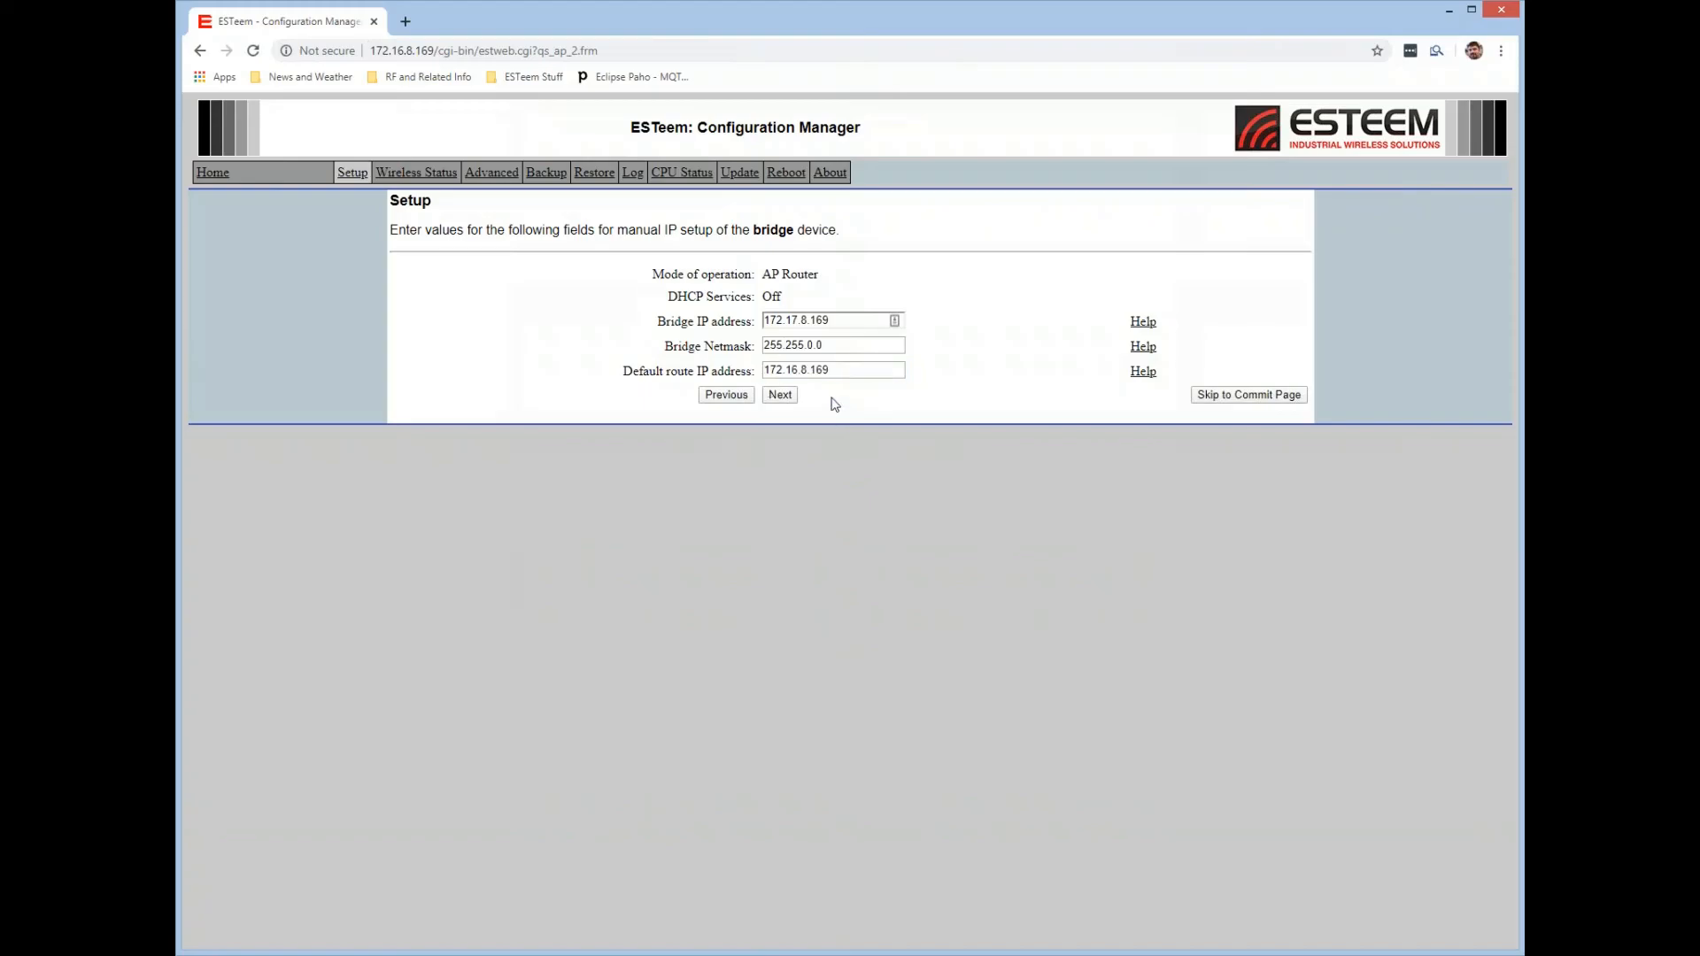
left_click(783, 395)
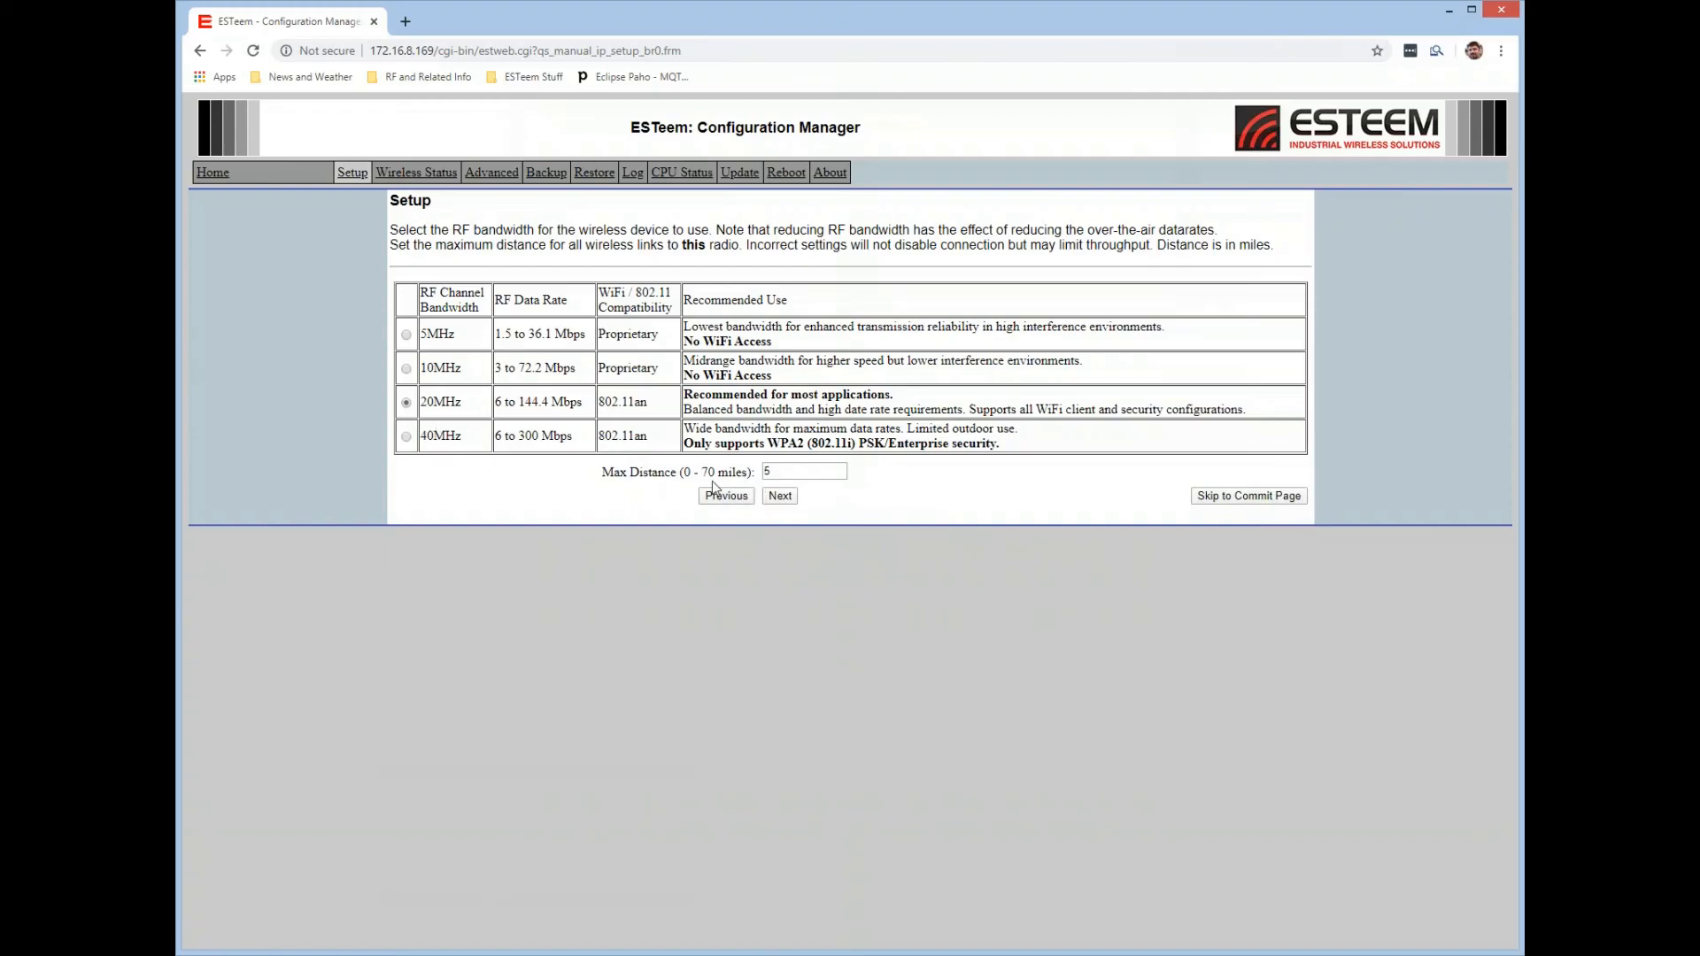
Accept the 20MHz RF bandwidth with a 5-mile maximum distance and keep channel 157 (5785 MHz).
left_click_drag(602, 472, 753, 472)
left_click(705, 600)
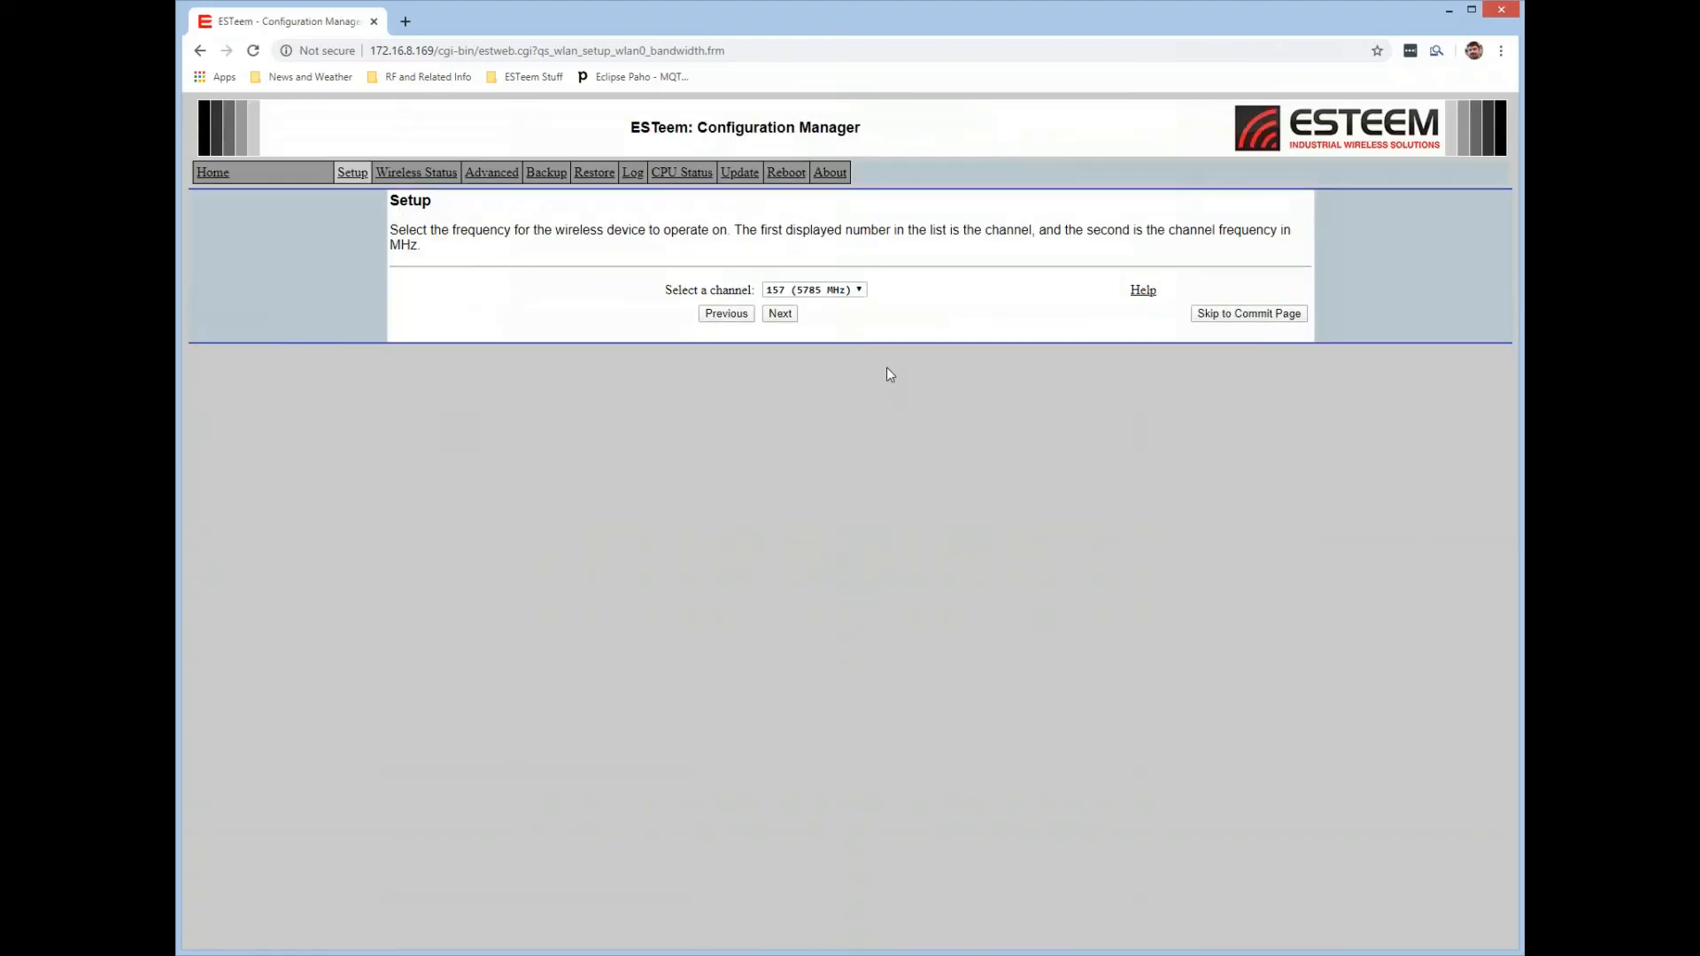
left_click(859, 292)
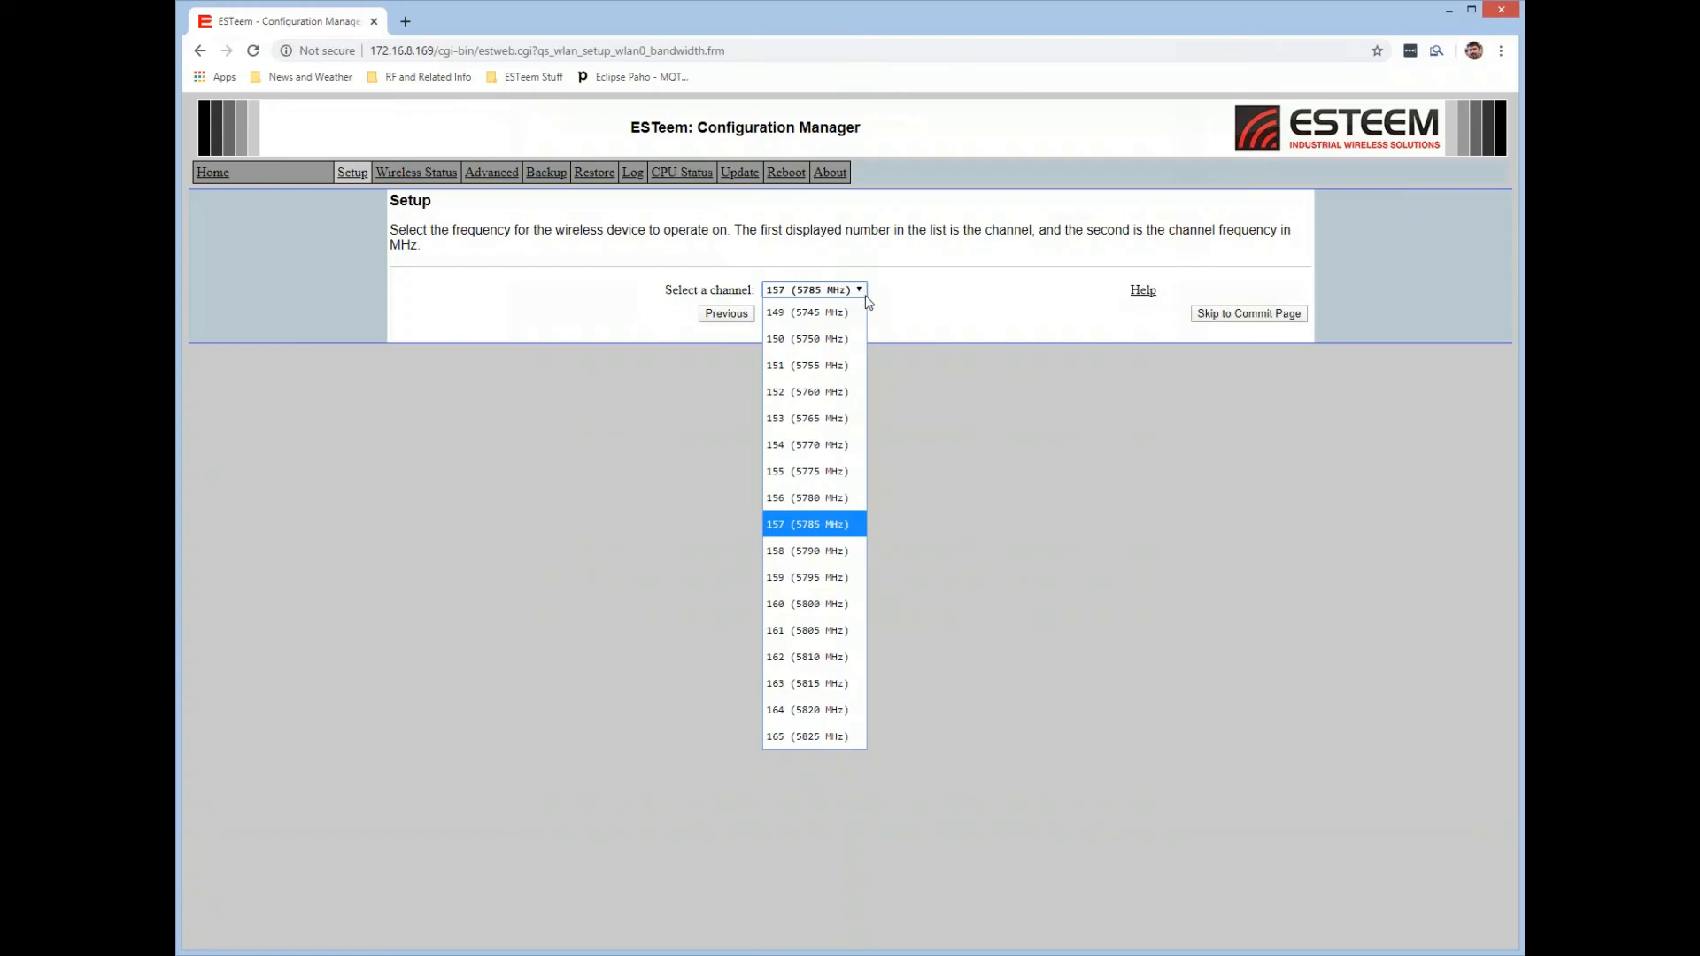
left_click(992, 403)
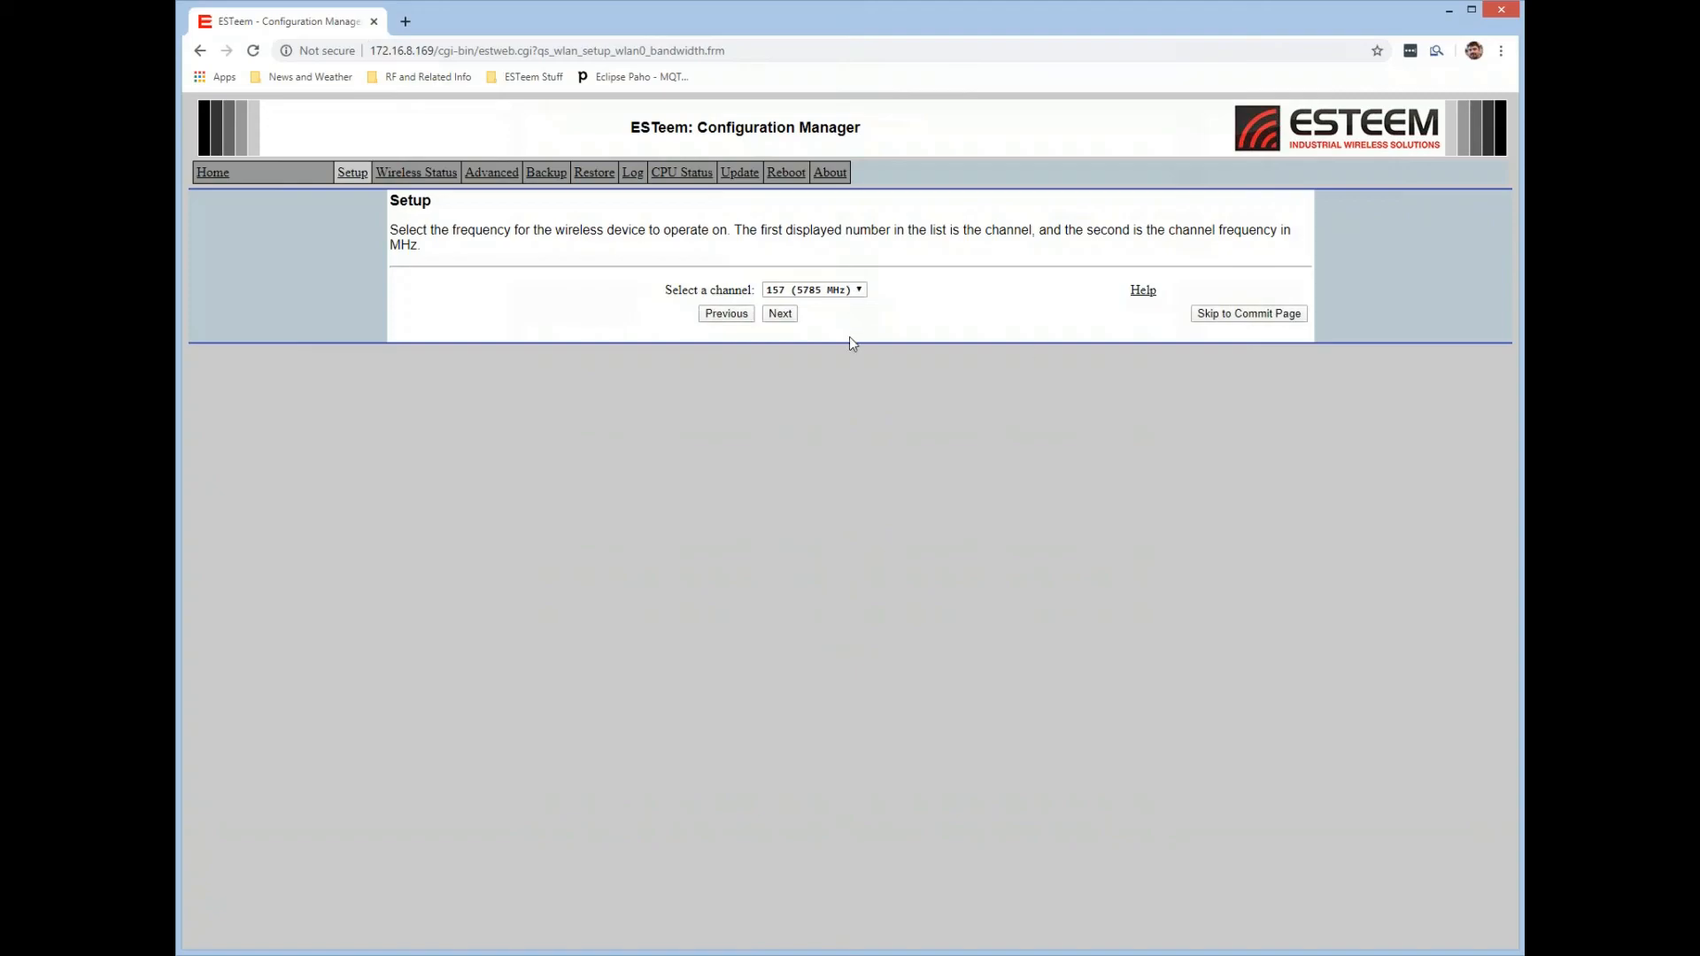
left_click(793, 317)
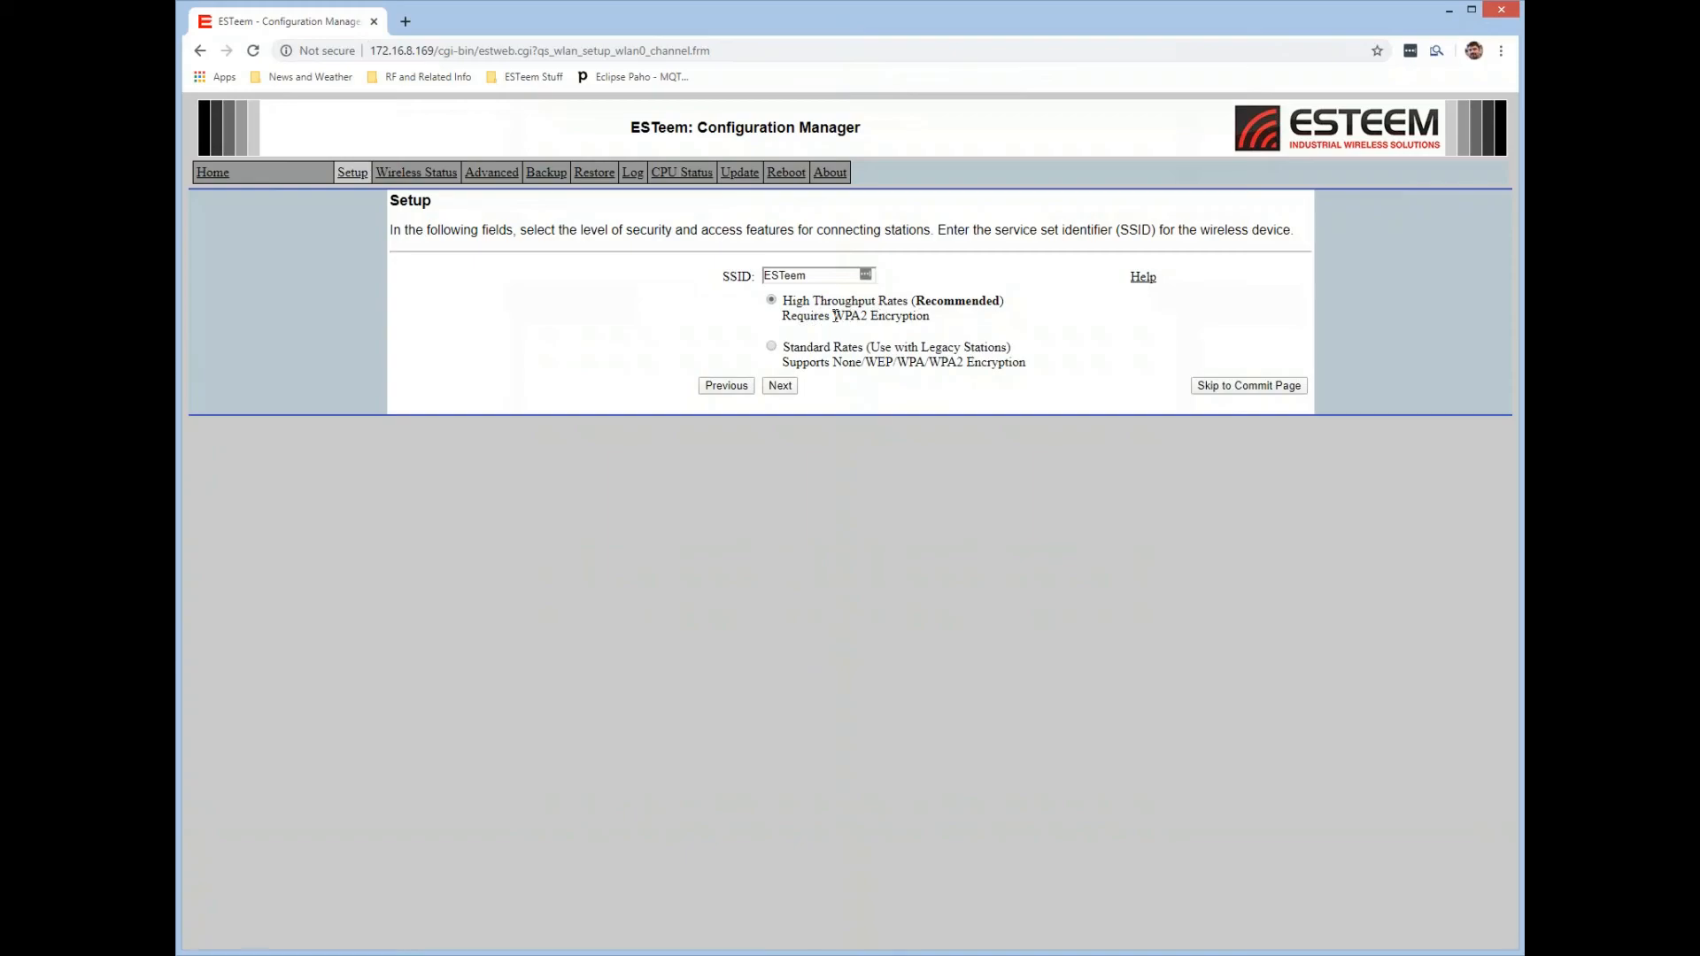
Try Standard Rates for the ESTeem SSID with the encryption type set to None.
left_click_drag(834, 317, 930, 317)
left_click(927, 331)
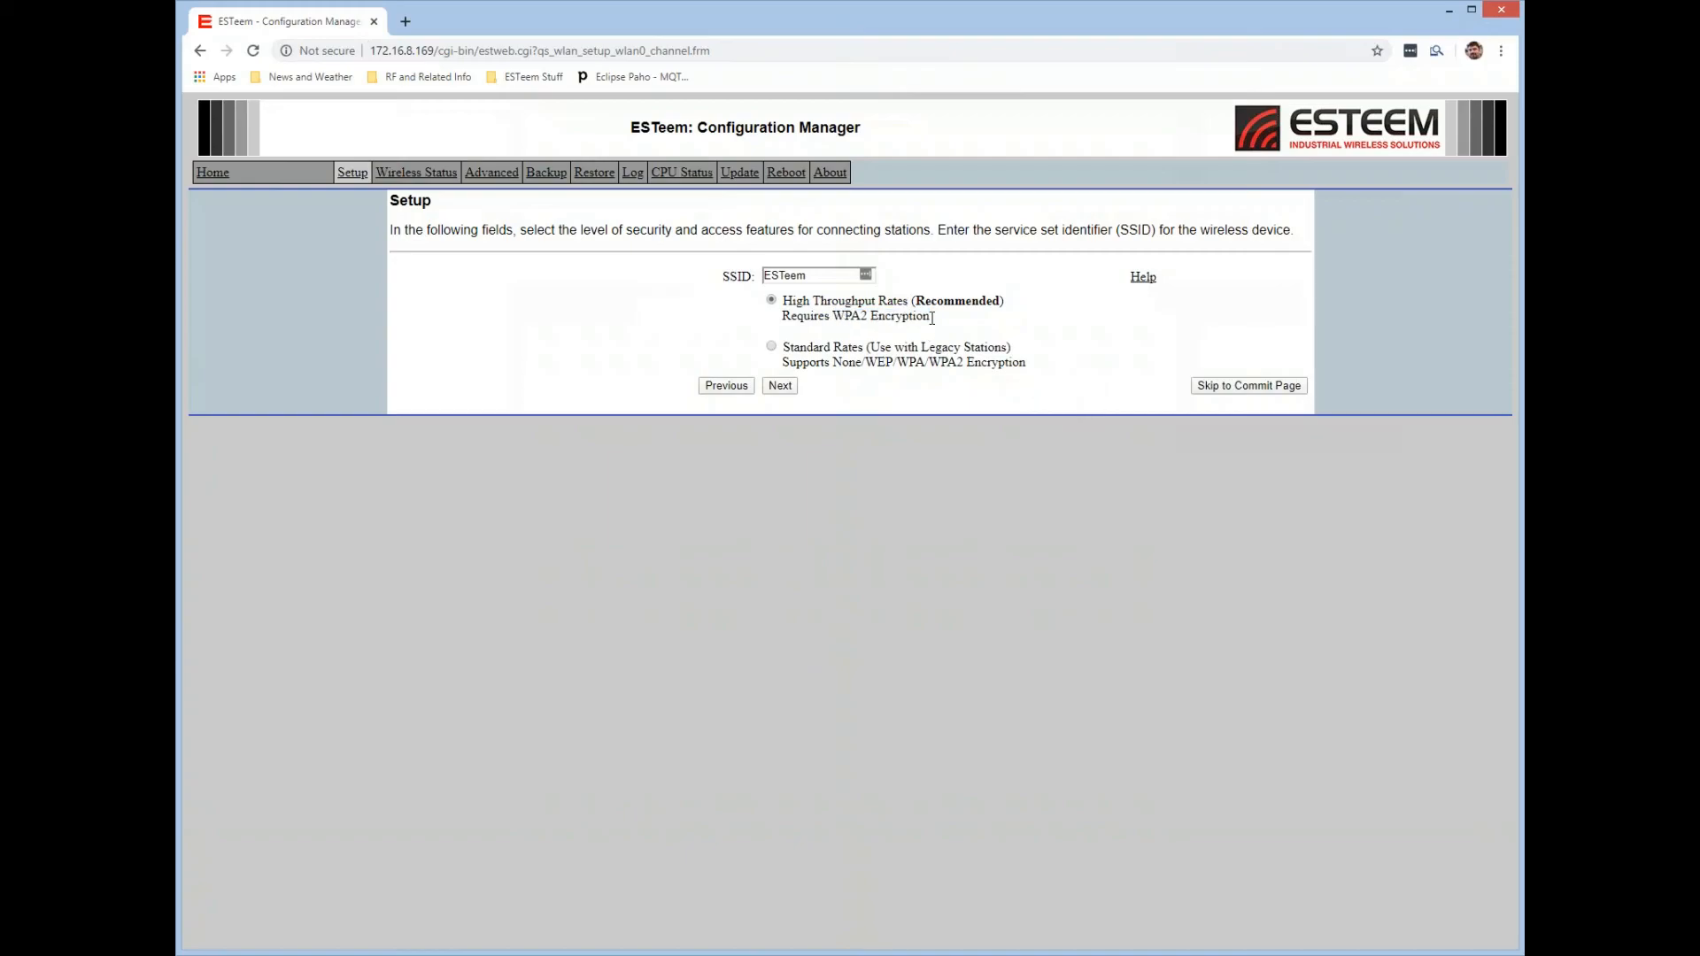
left_click(787, 388)
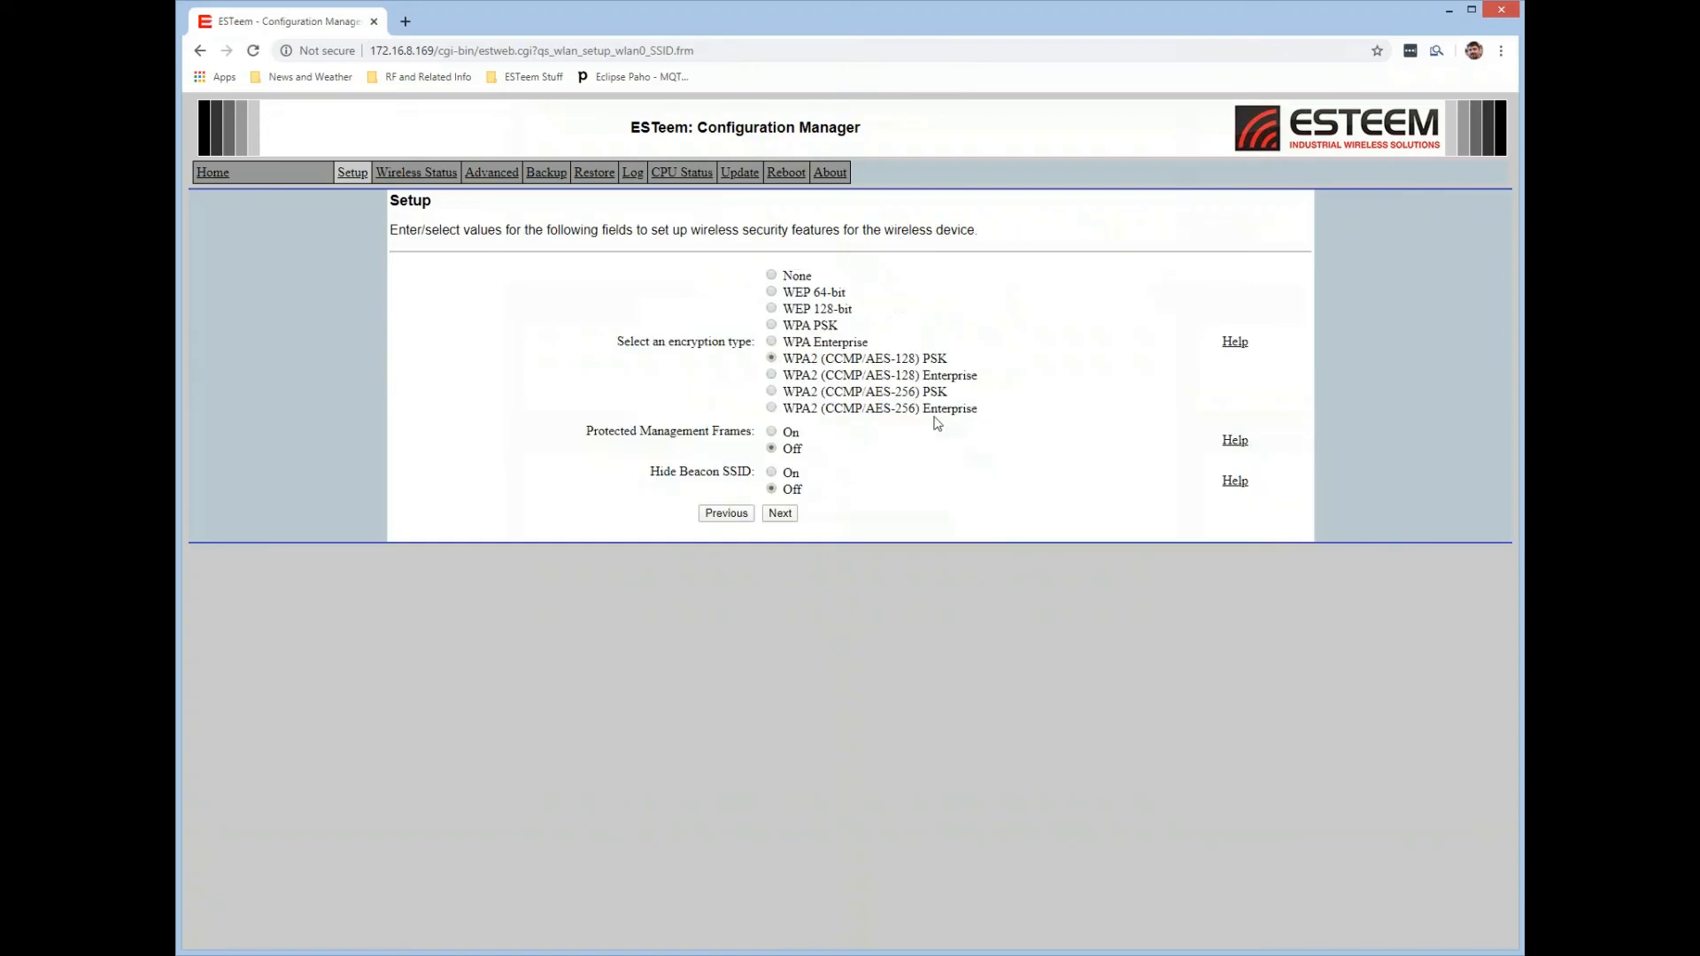
left_click(772, 278)
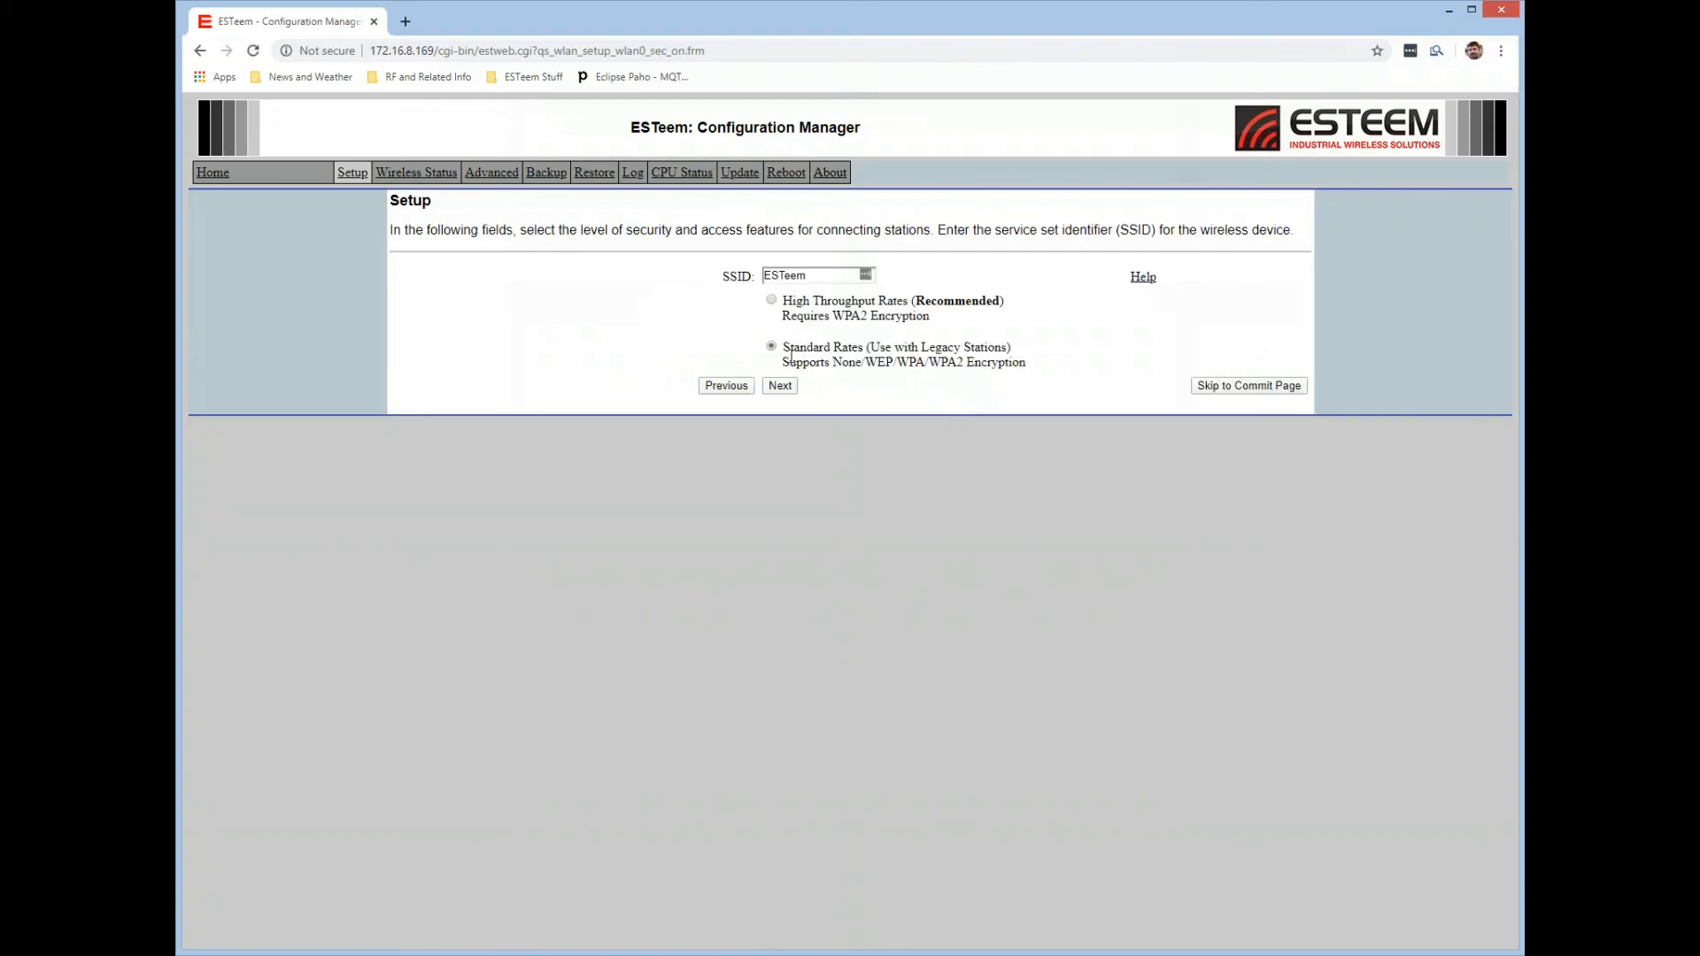
Choose High Throughput Rates with WPA2 (CCMP/AES-128) PSK encryption, keep Hide Beacon SSID off and accept the existing WPA passphrase.
left_click(771, 301)
left_click(781, 385)
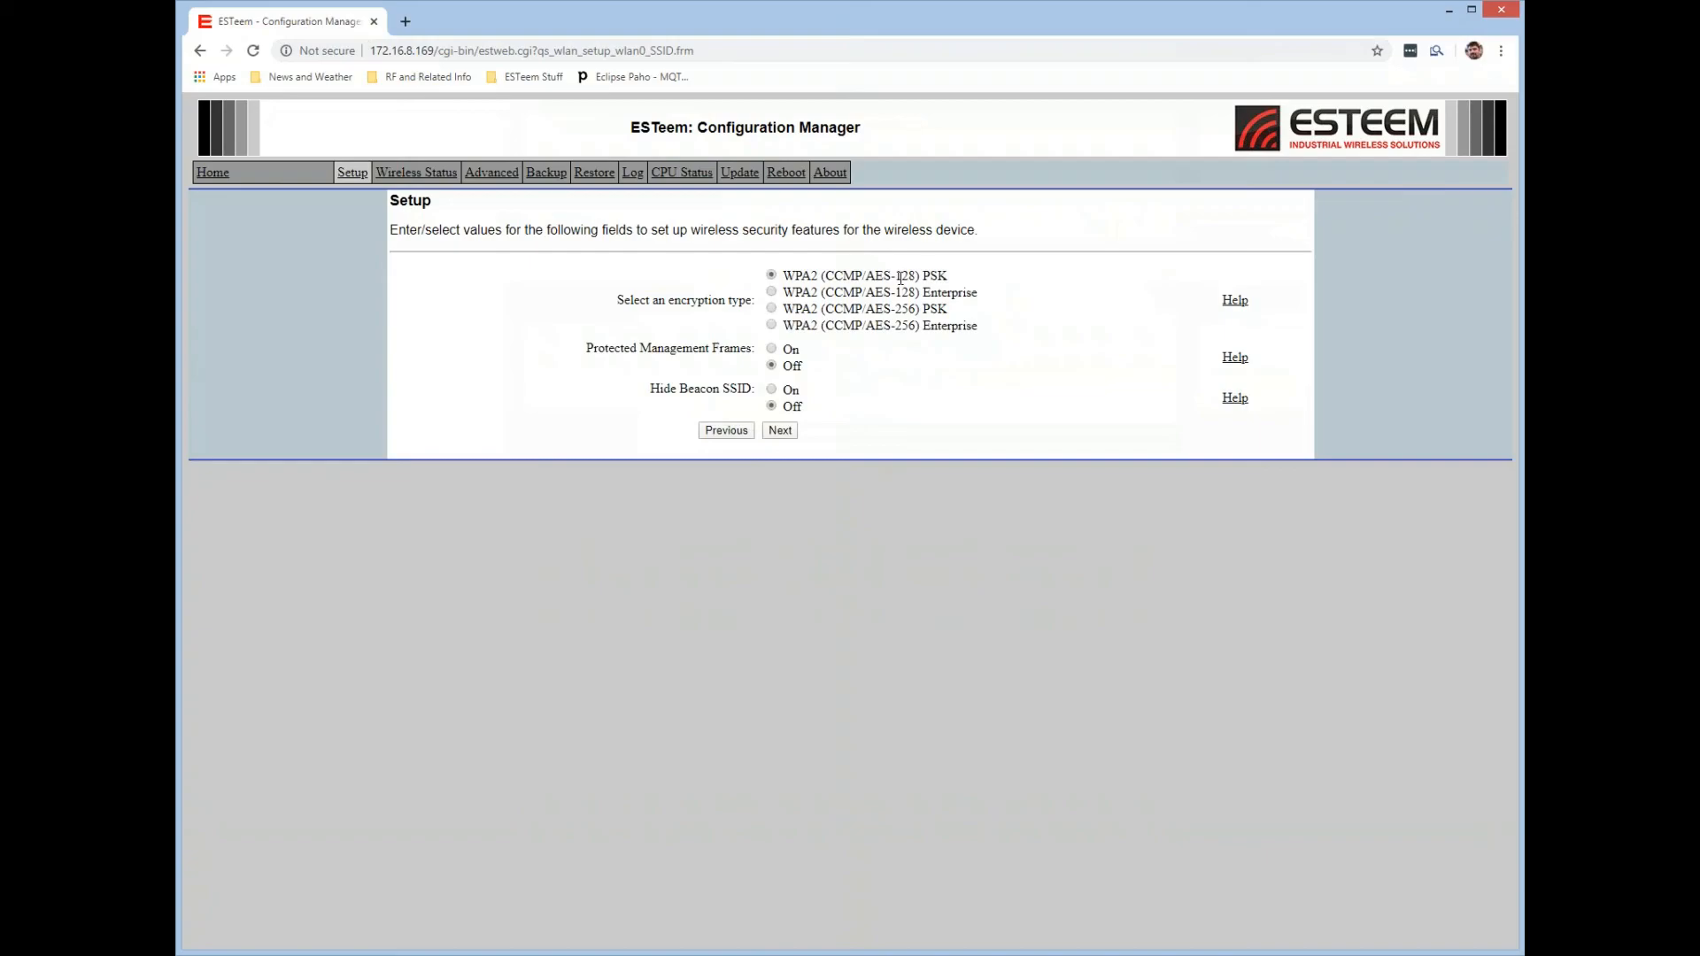
left_click_drag(871, 276, 918, 309)
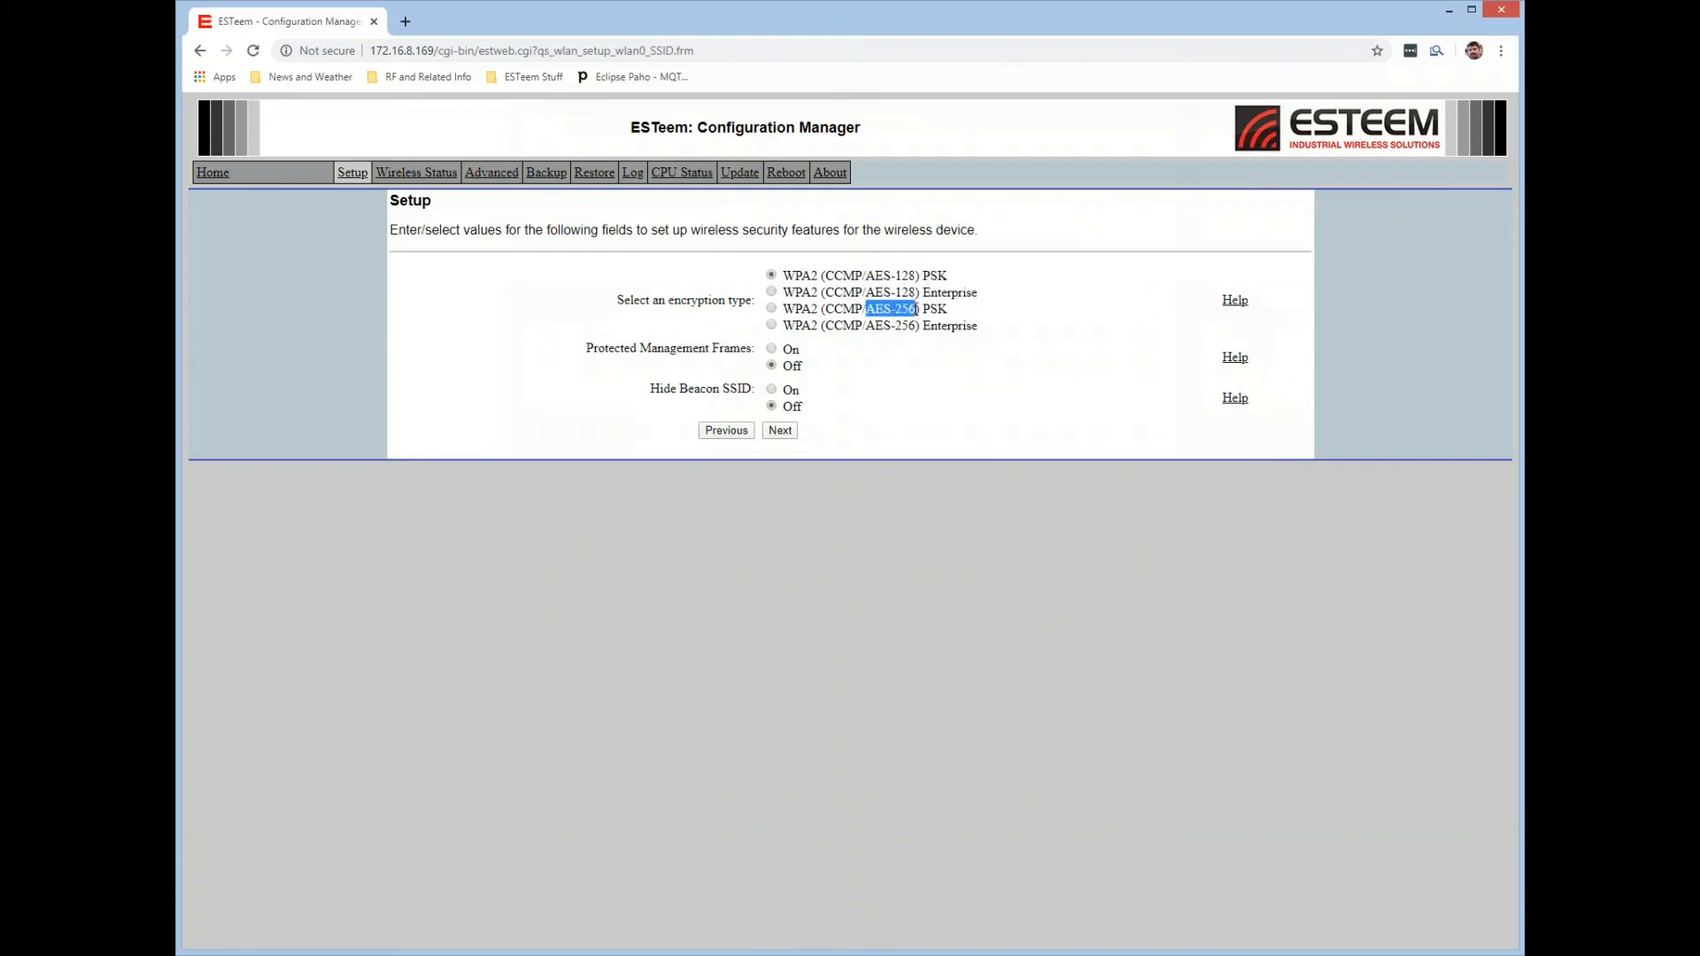
double_click(936, 278)
left_click(965, 295)
double_click(964, 295)
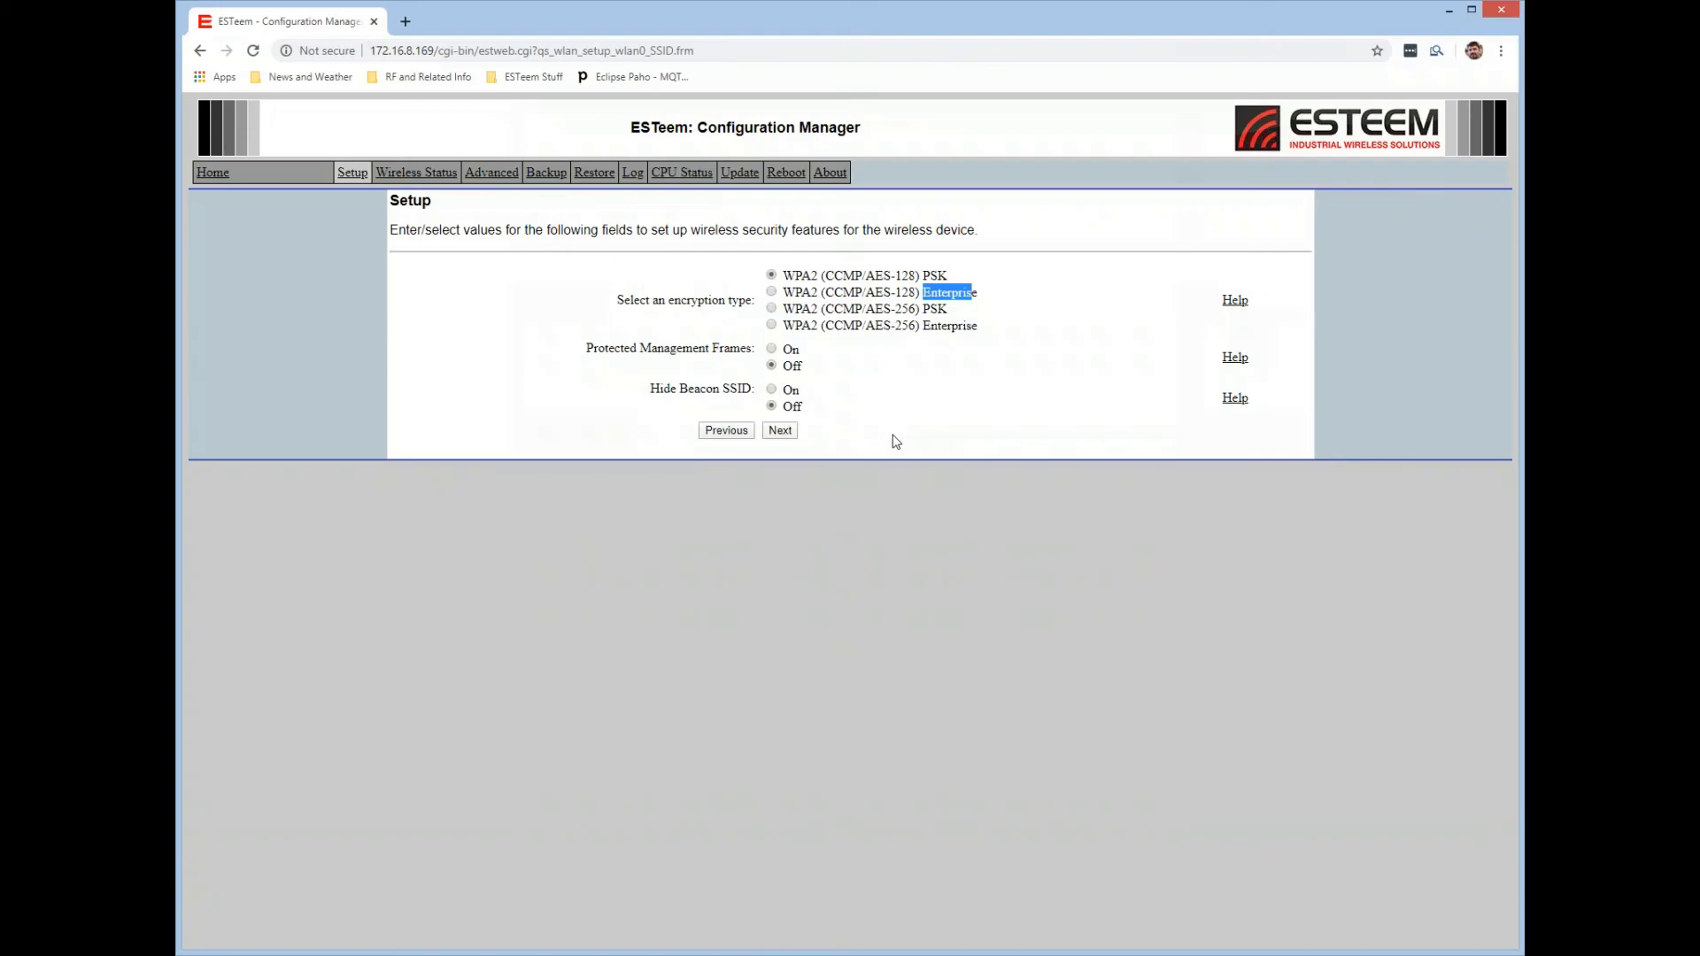
left_click(936, 292)
left_click_drag(651, 389, 754, 390)
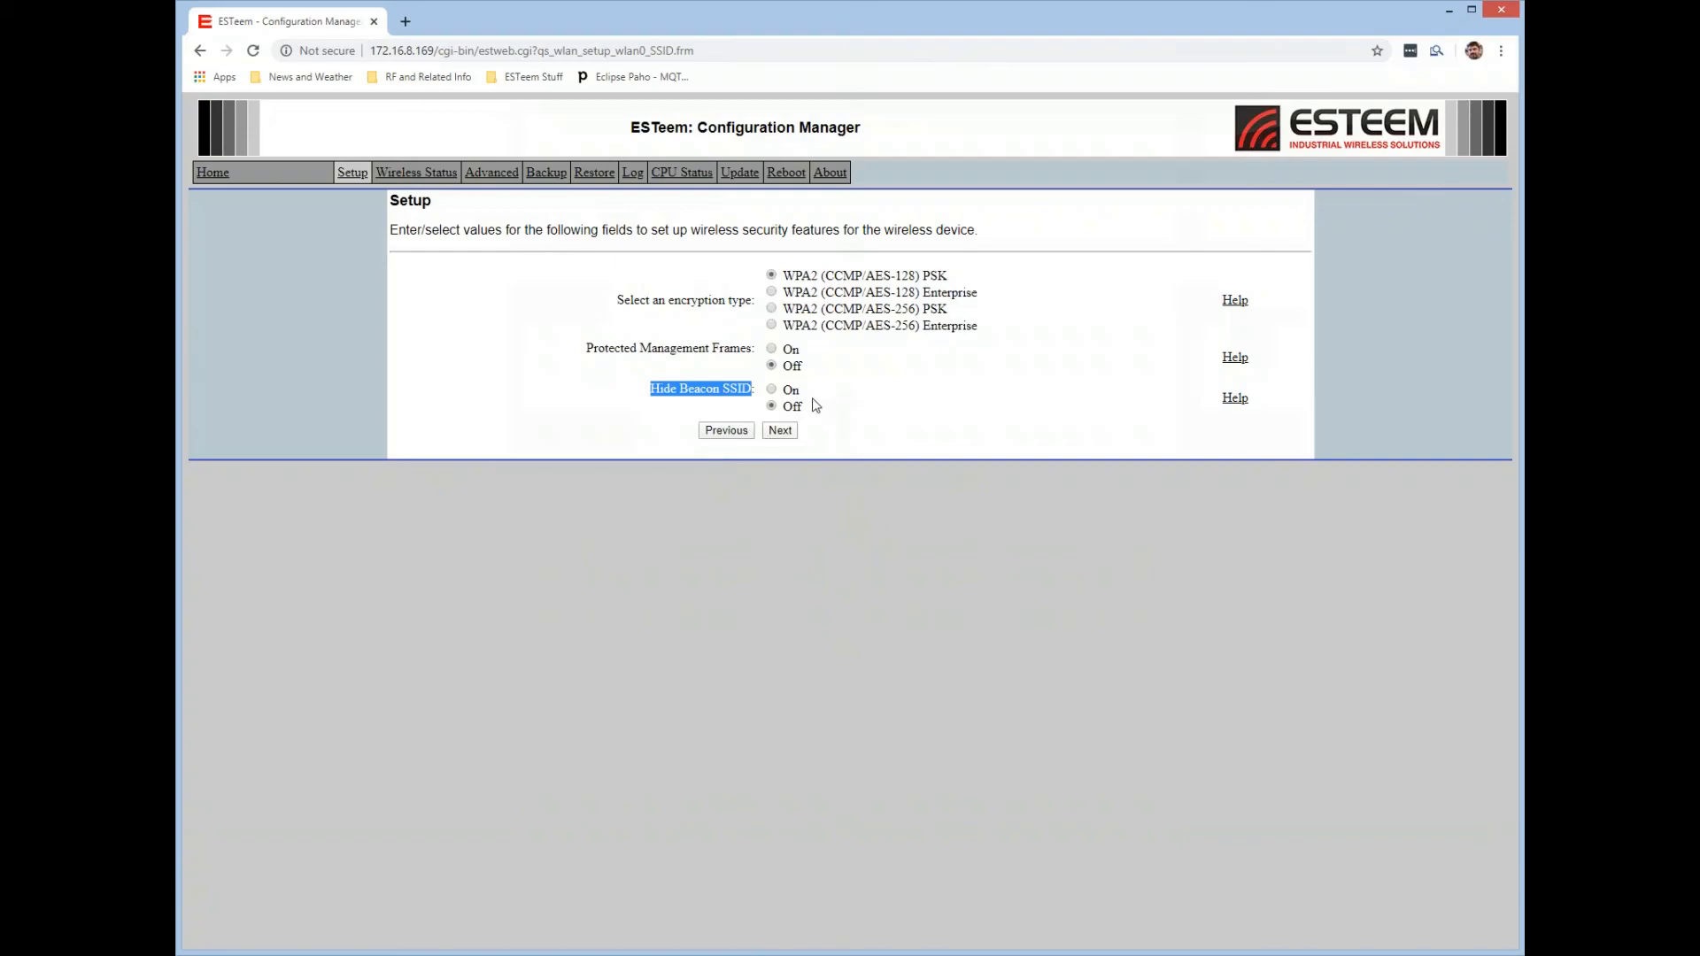
left_click(787, 393)
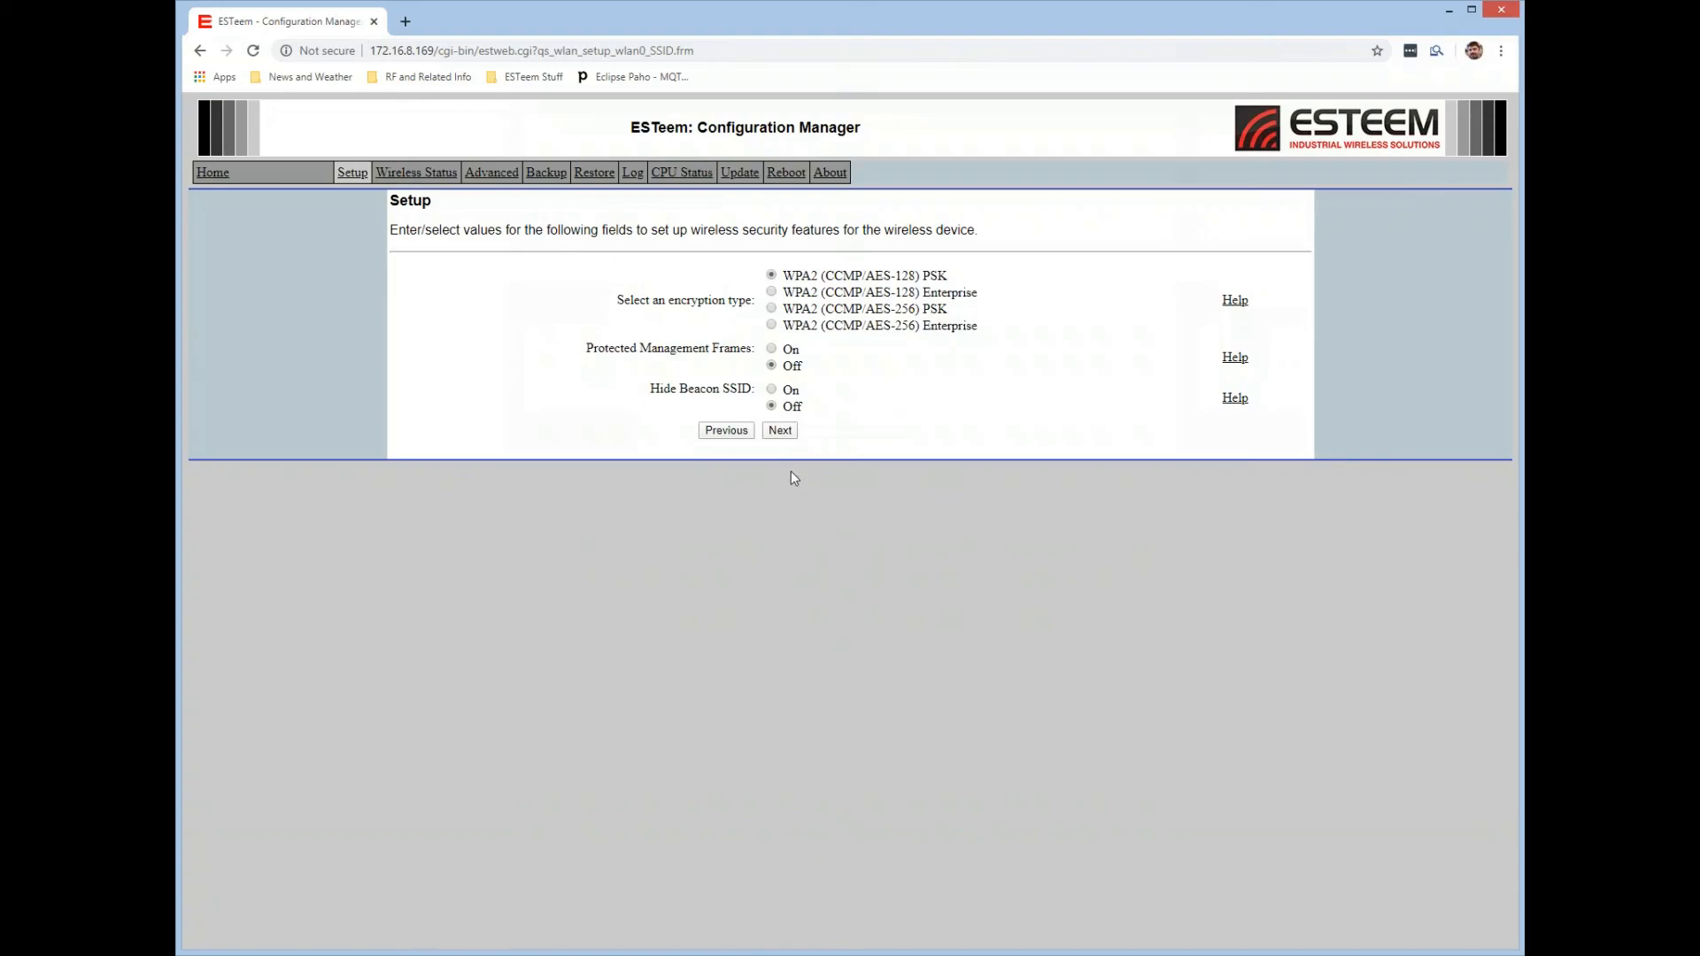
left_click(780, 432)
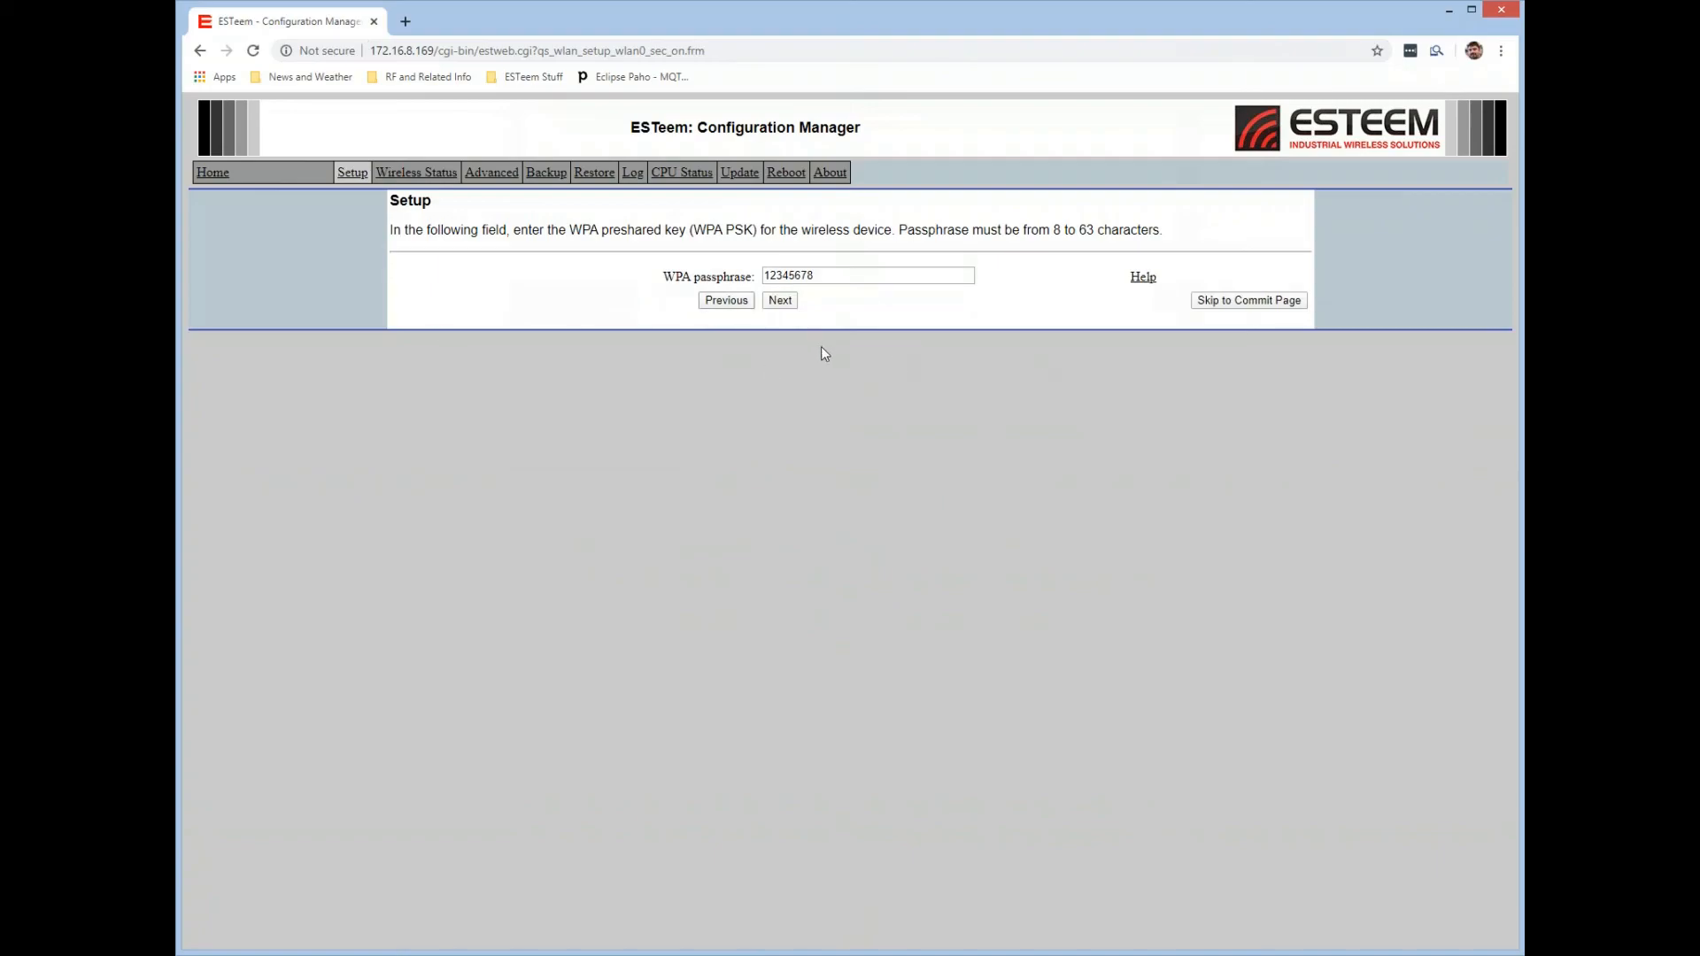
left_click(781, 302)
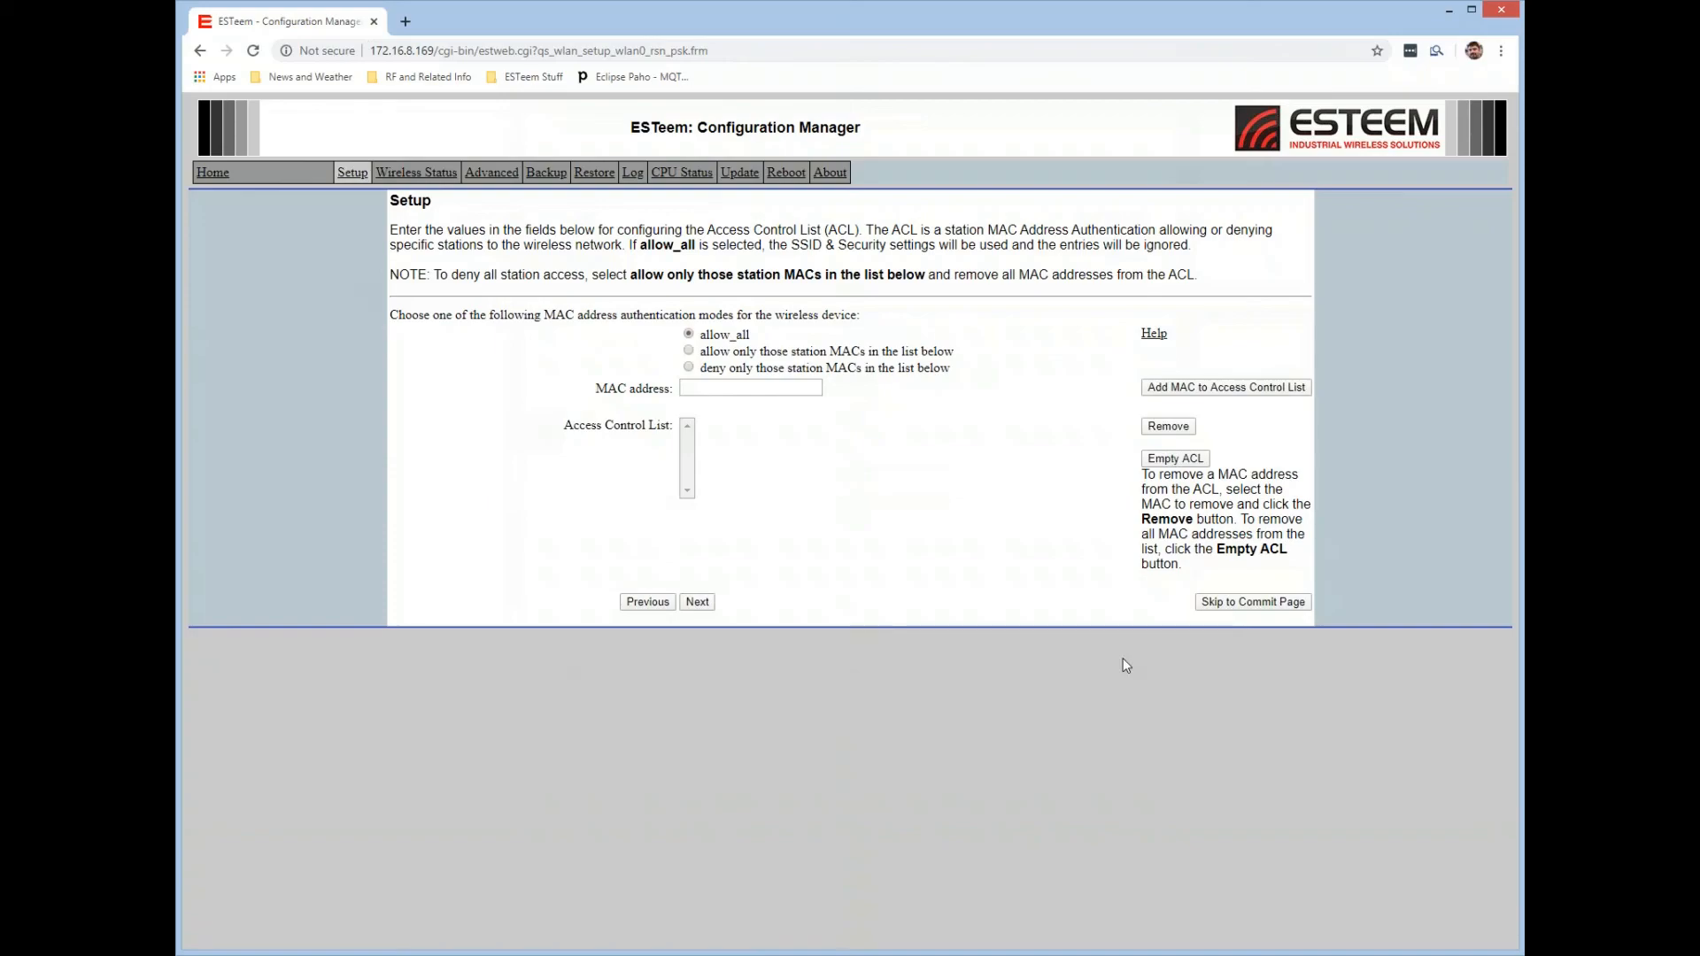
Keep MAC address authentication on allow_all with an empty access control list and proceed to the peer settings.
left_click(689, 388)
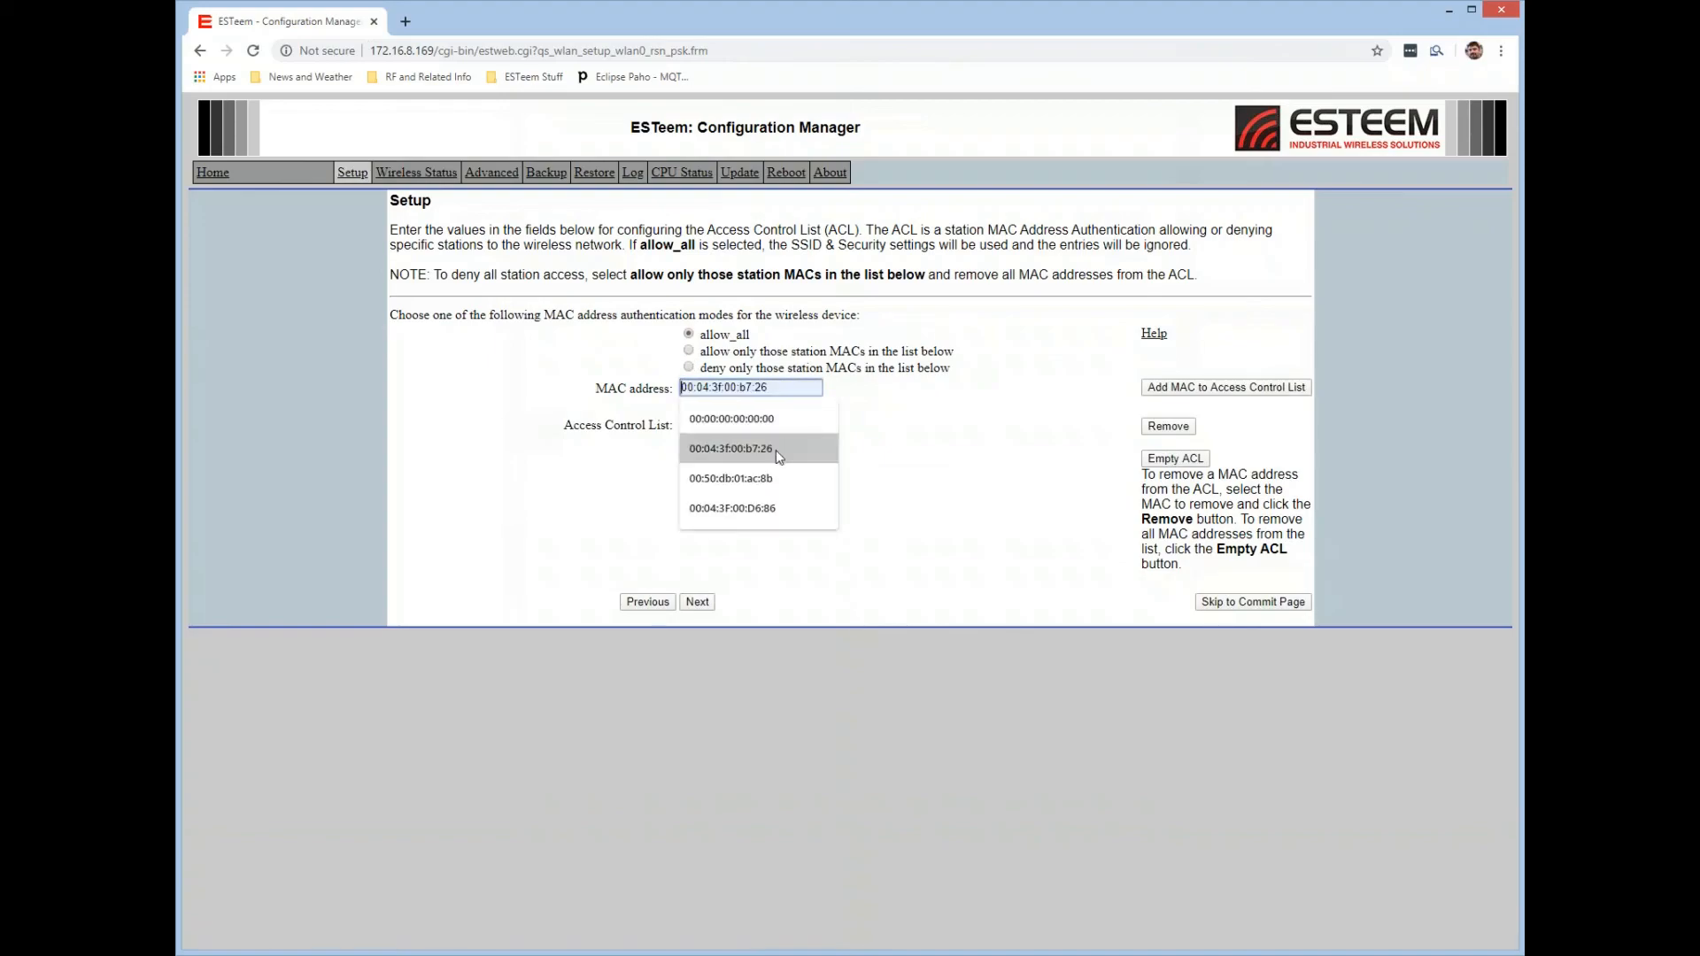
left_click(890, 412)
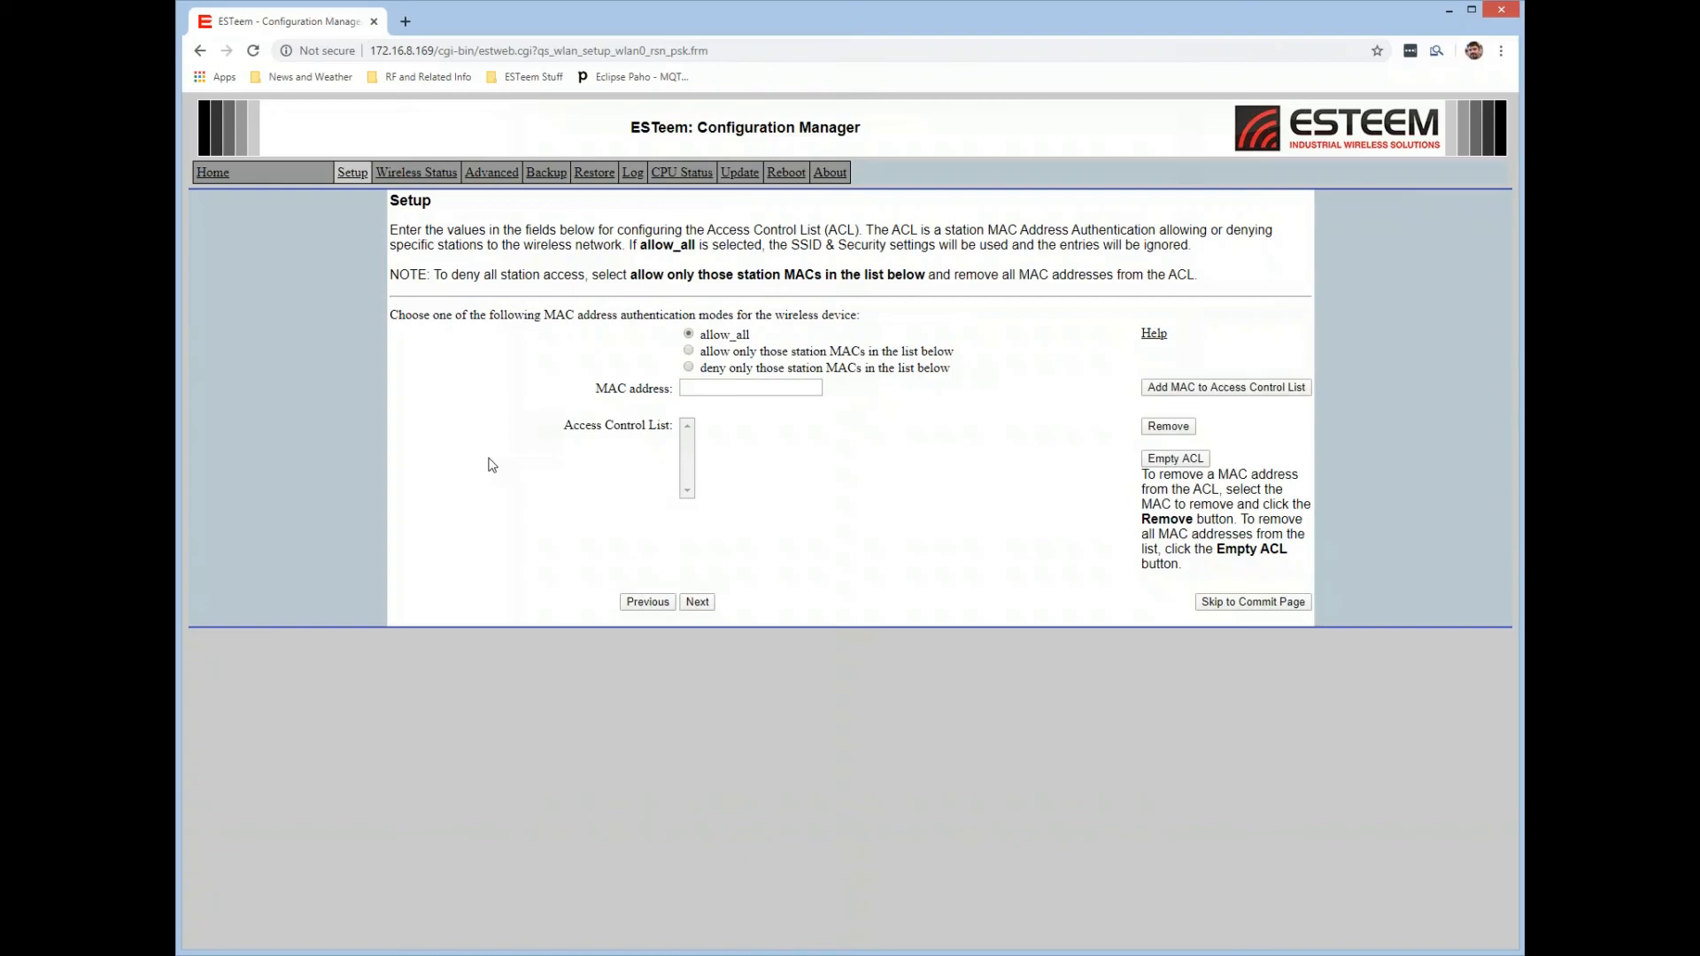
left_click(694, 603)
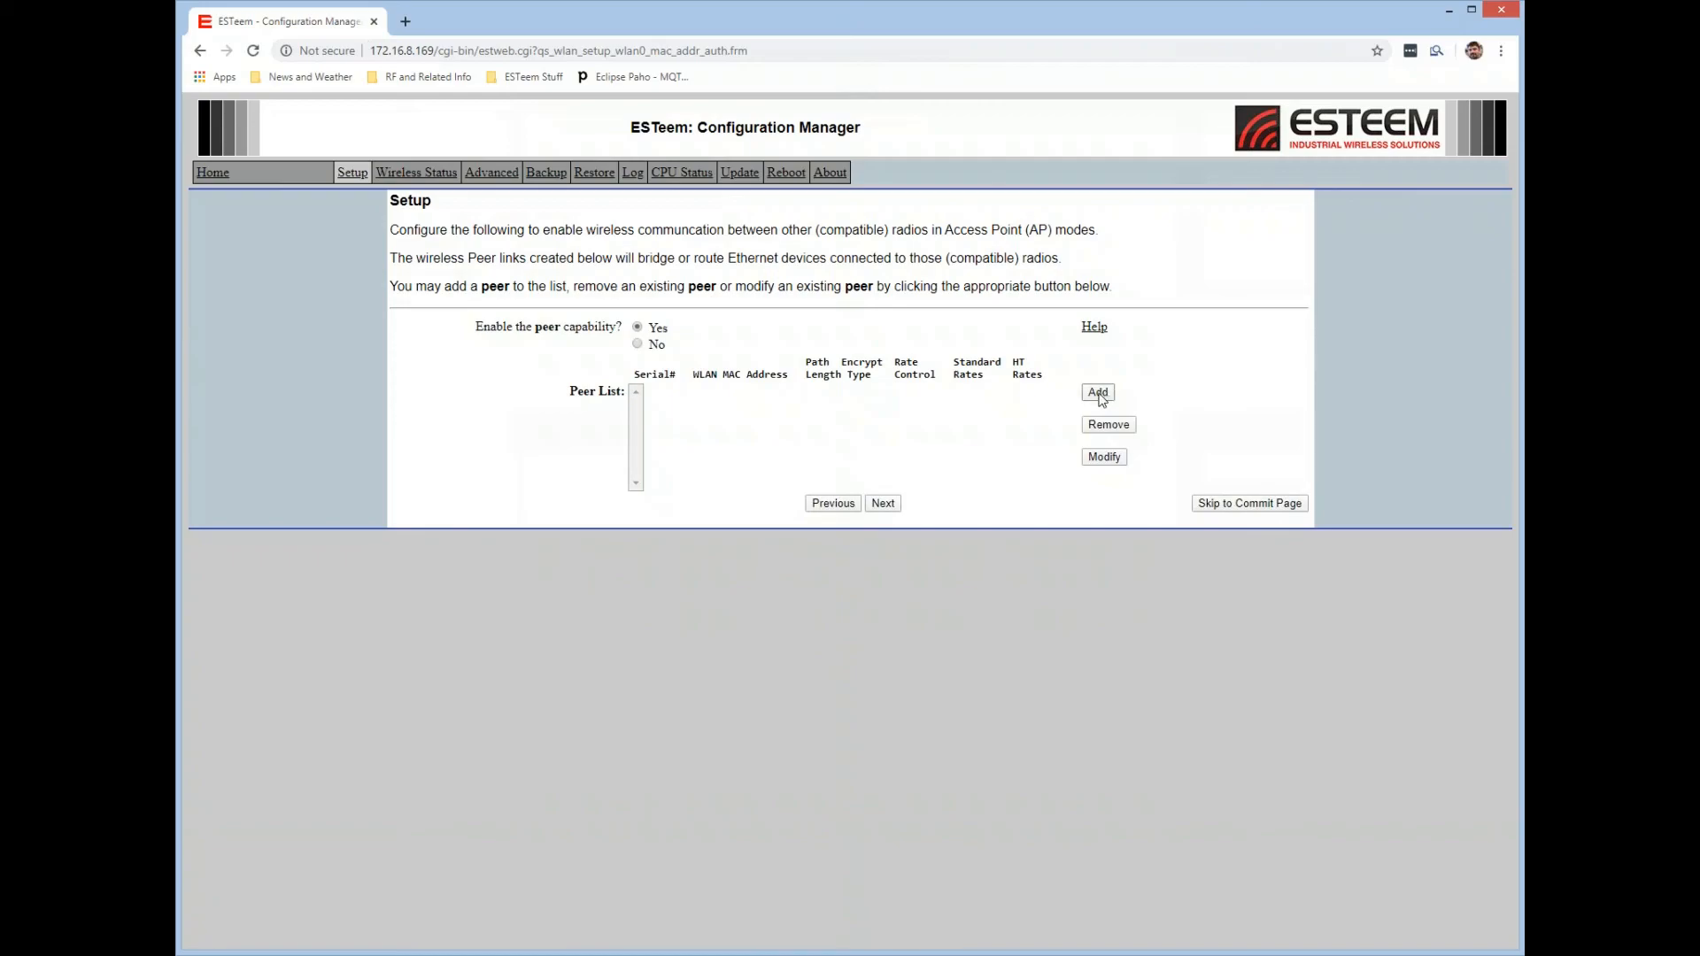
Add a wireless peer with serial number Z-26070, using path length 1, Horizon High Throughput Rates and CCMP/AES-128 encryption.
left_click(1098, 392)
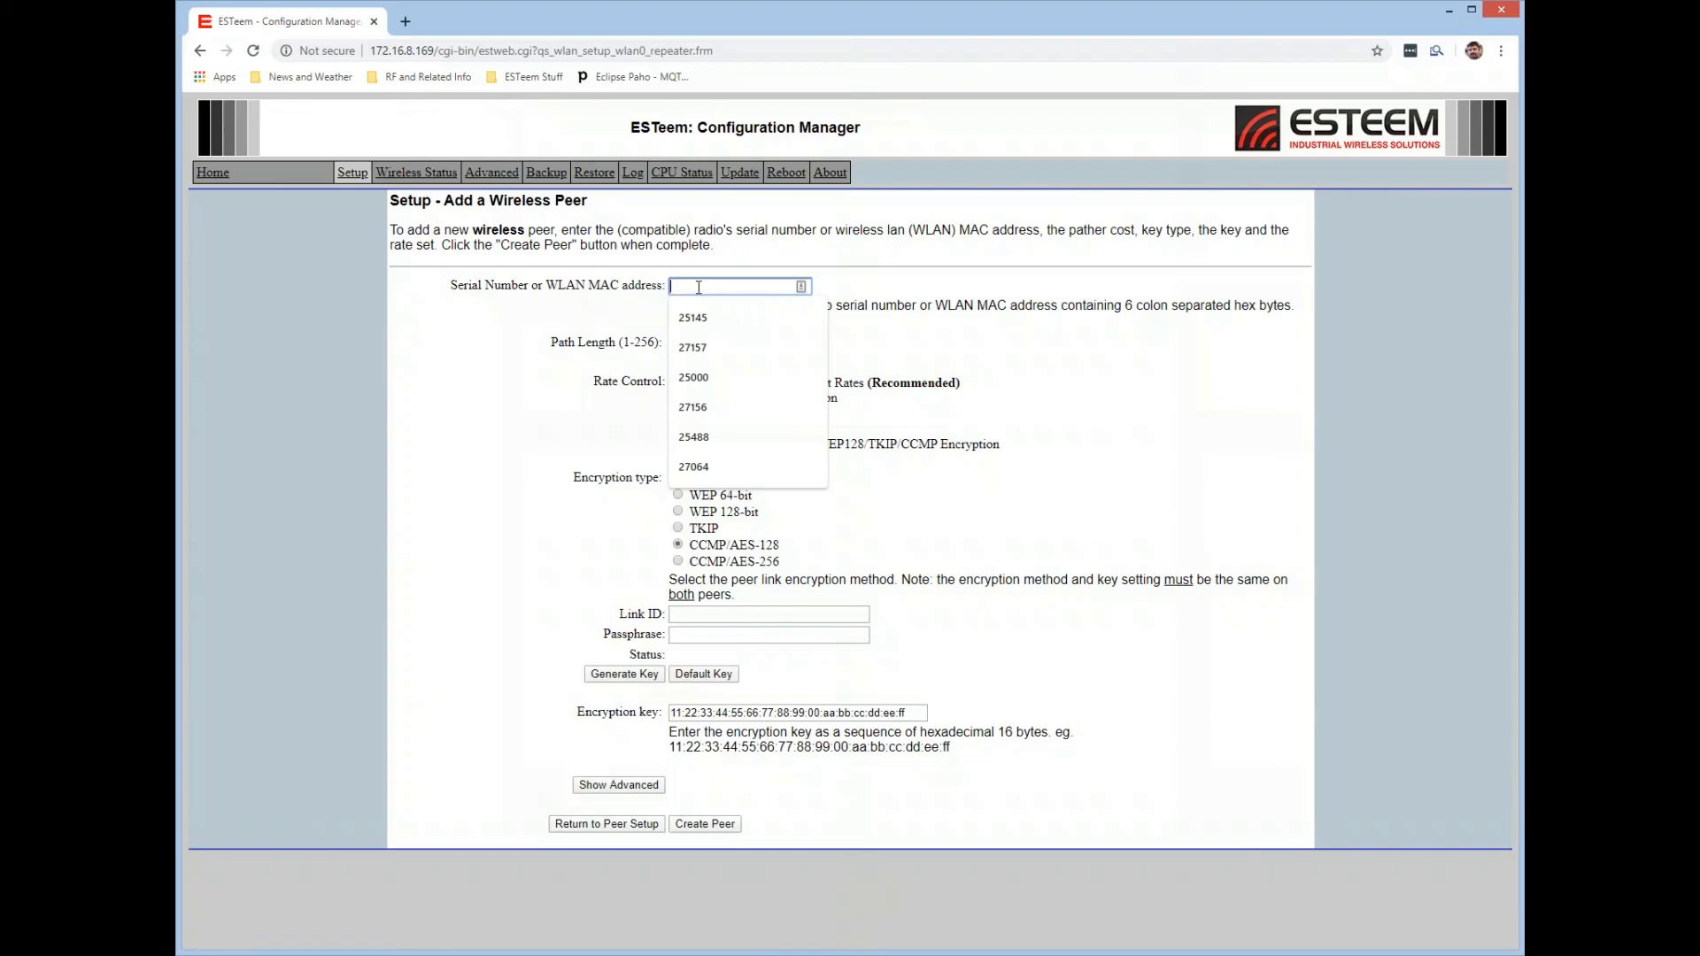
type("Z-")
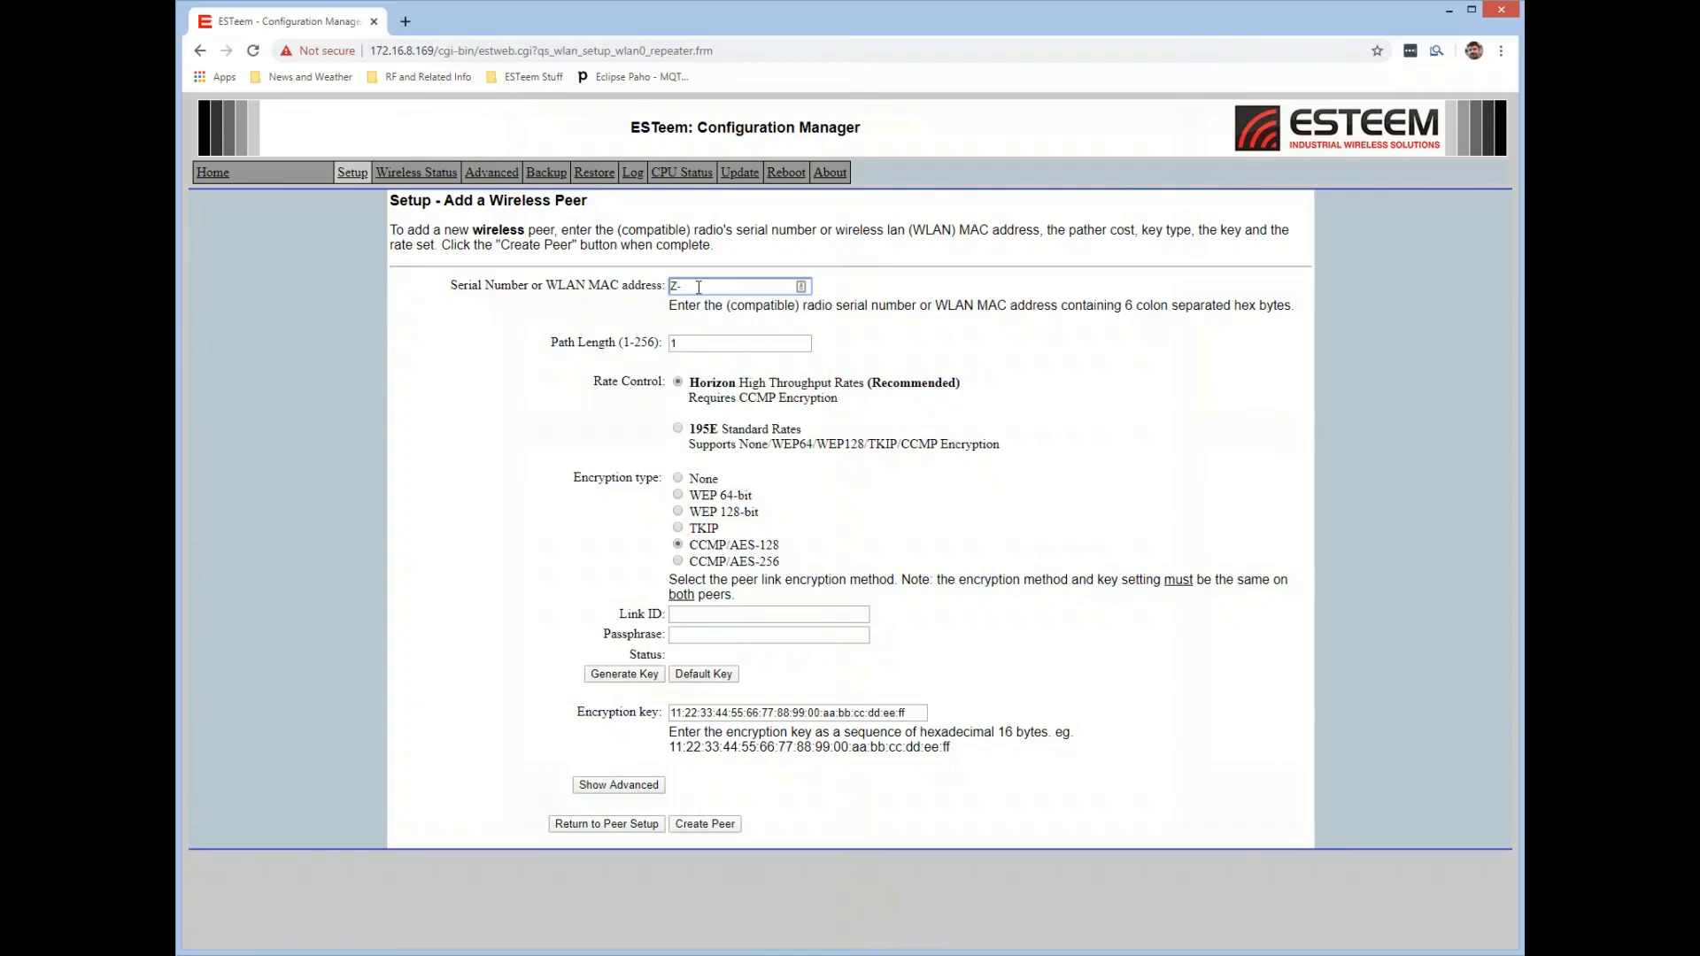
type("26070")
left_click(700, 826)
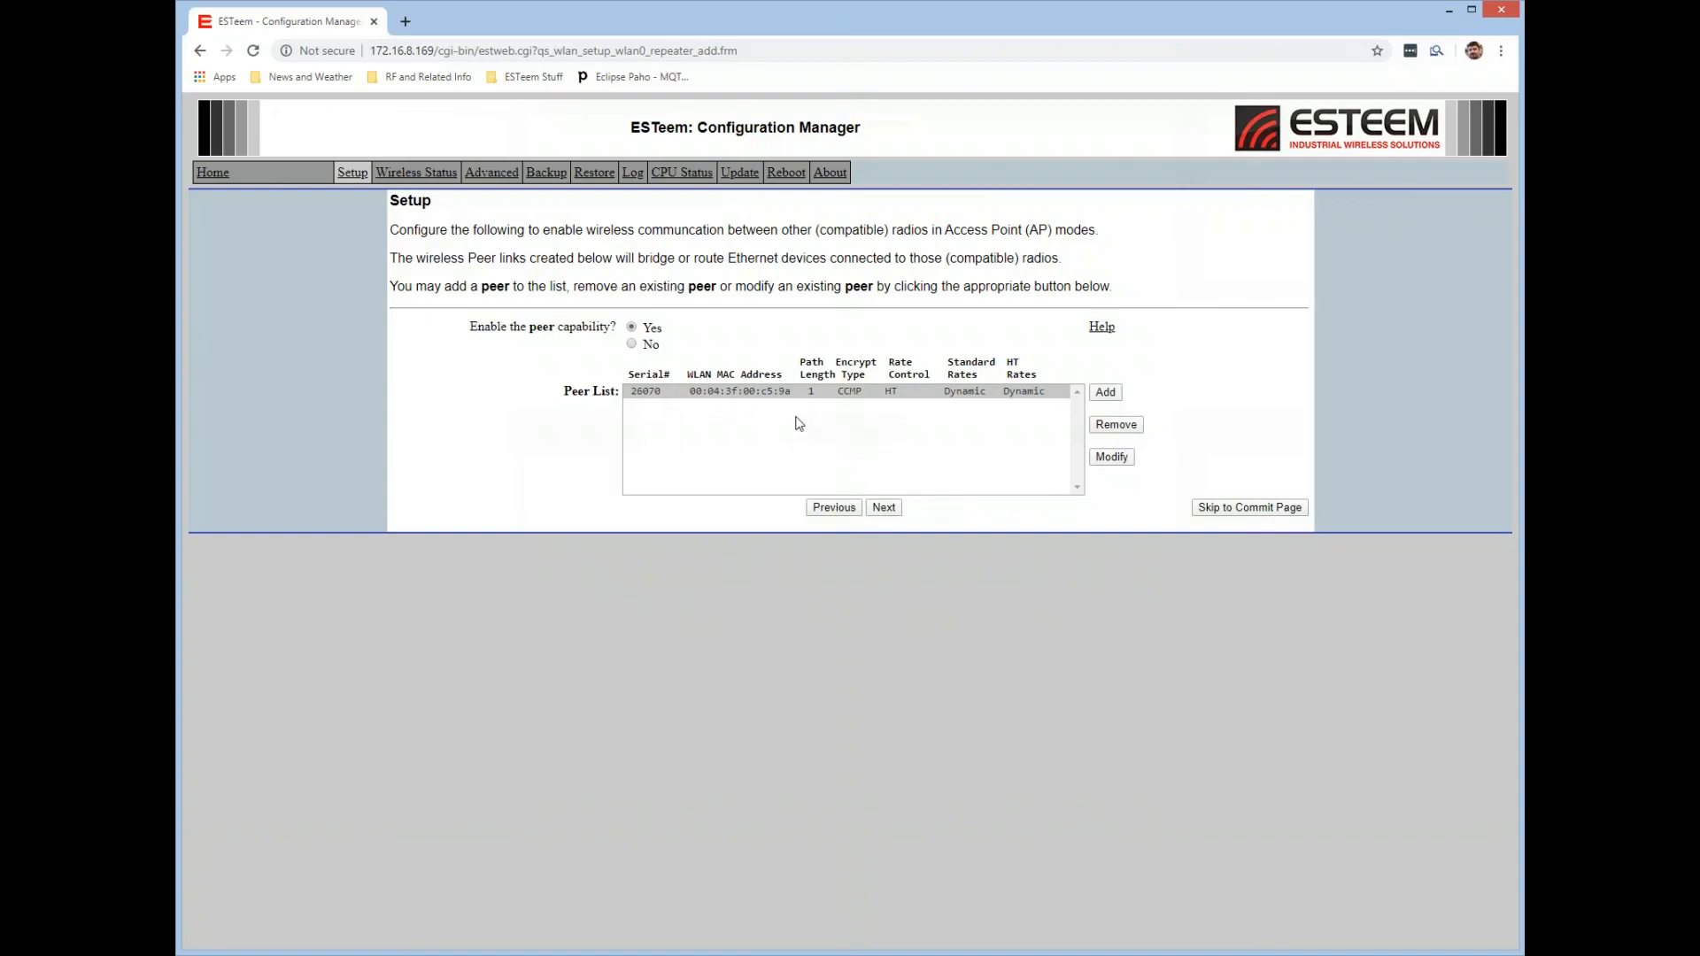
Proceed to the commit page and set the Radio ID to Master.
left_click(885, 508)
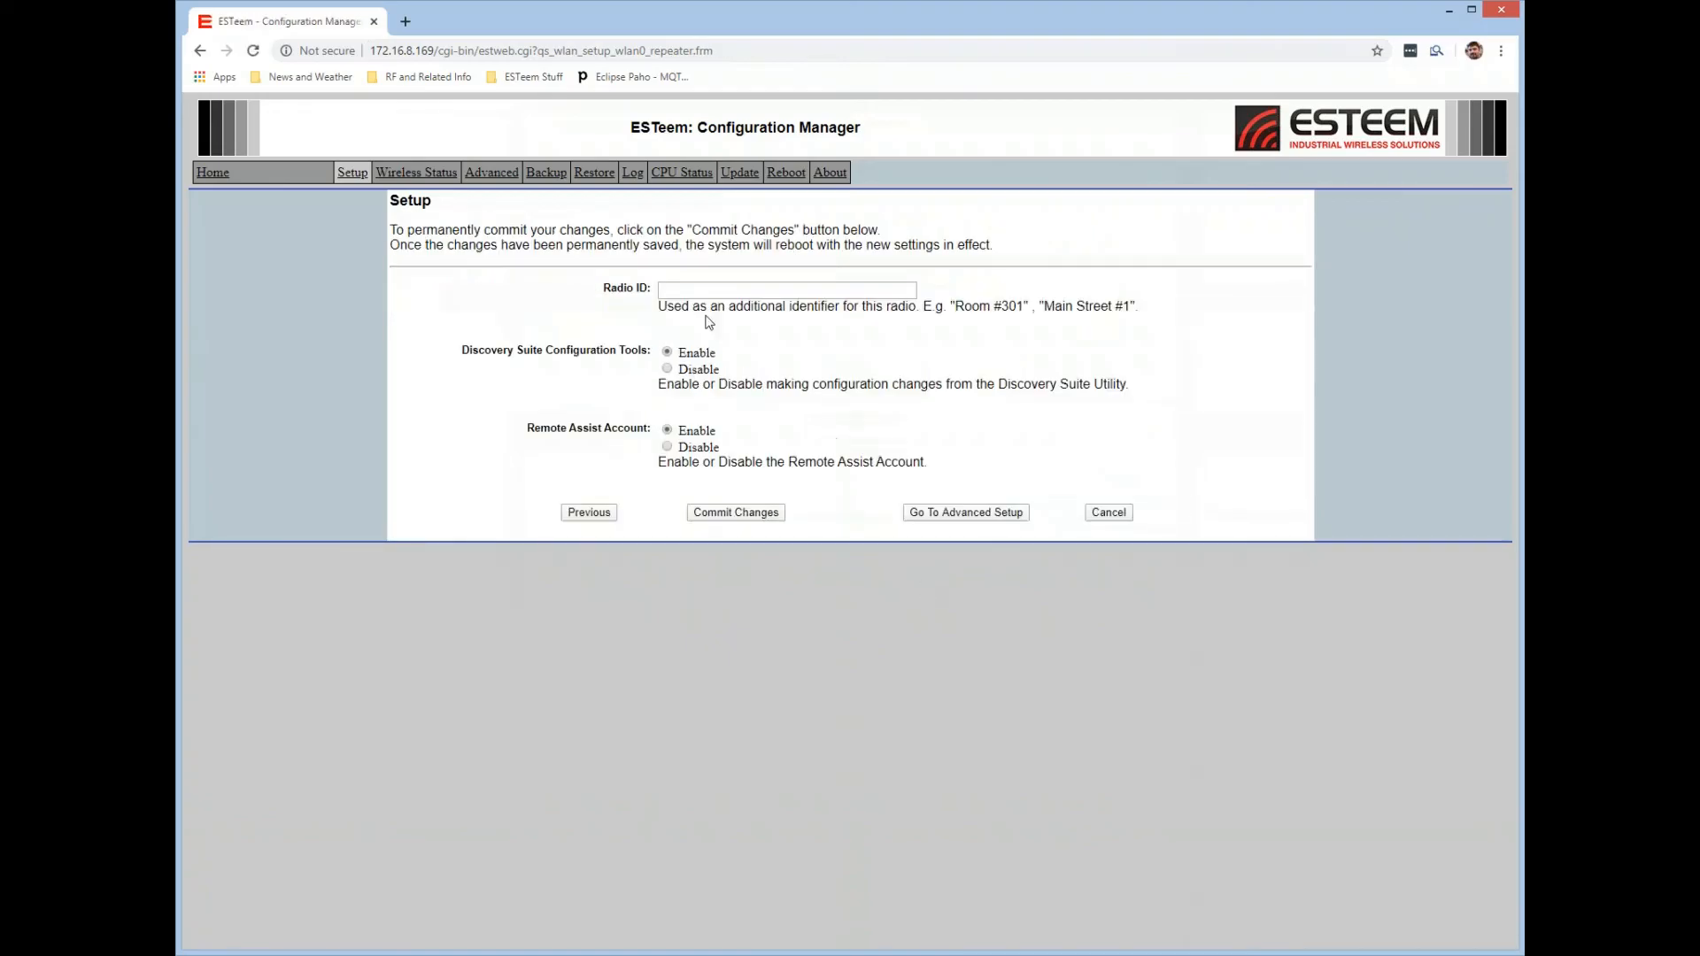
left_click(690, 288)
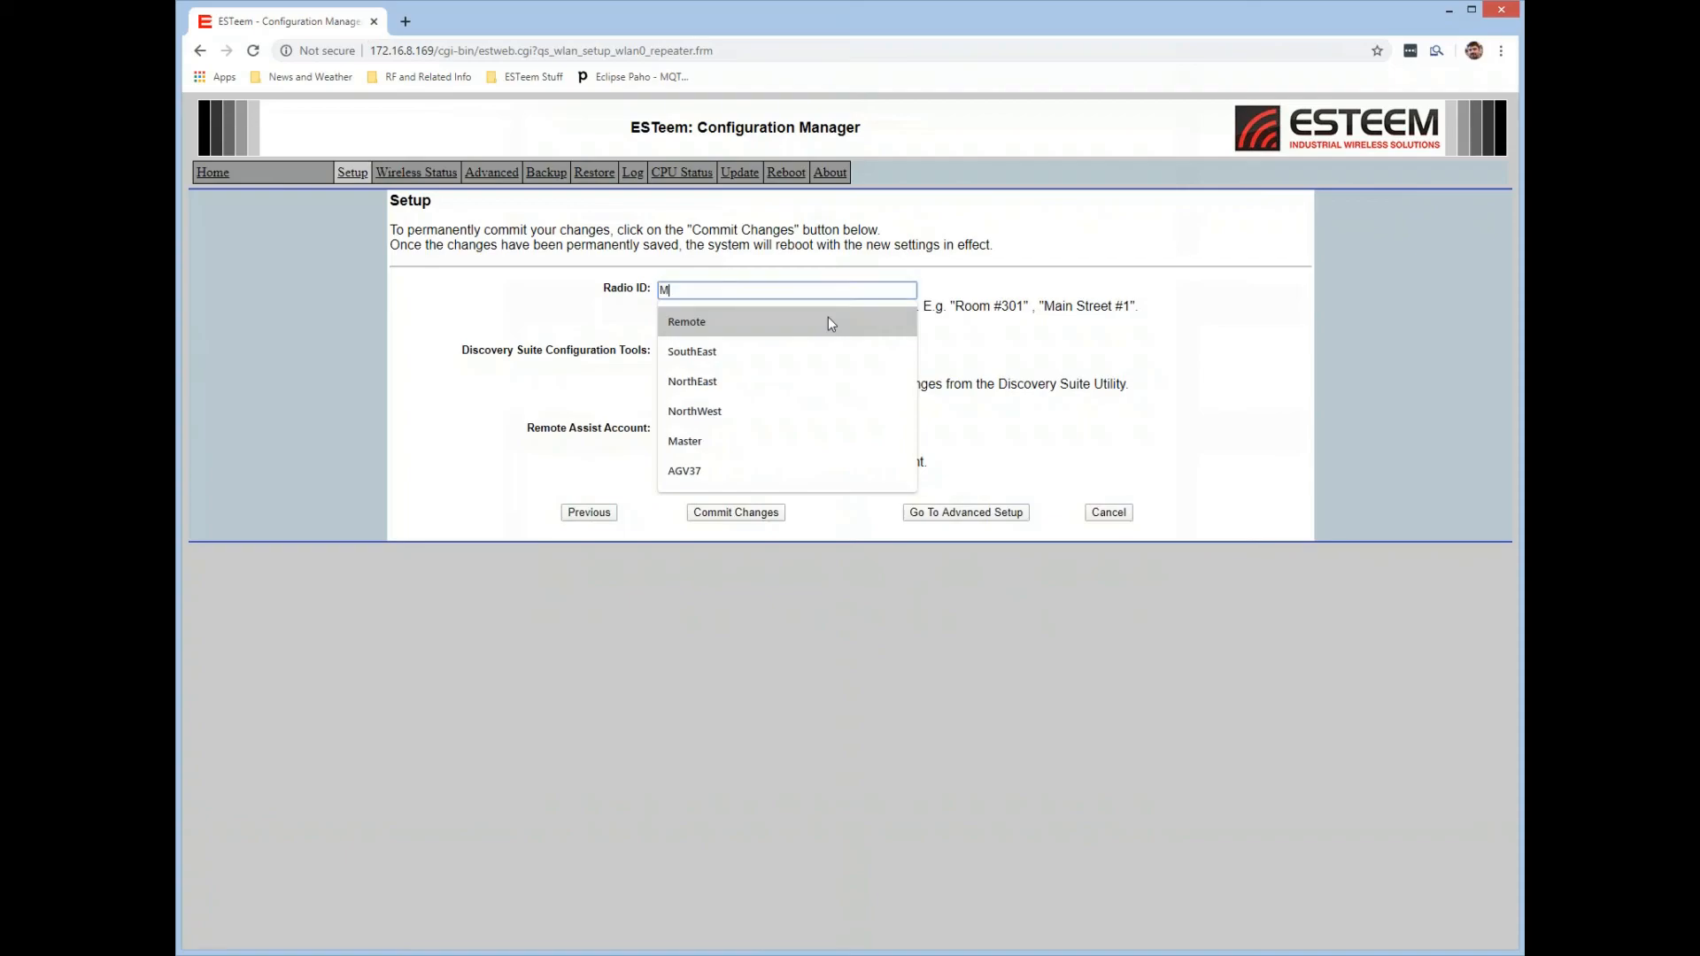
type("Master")
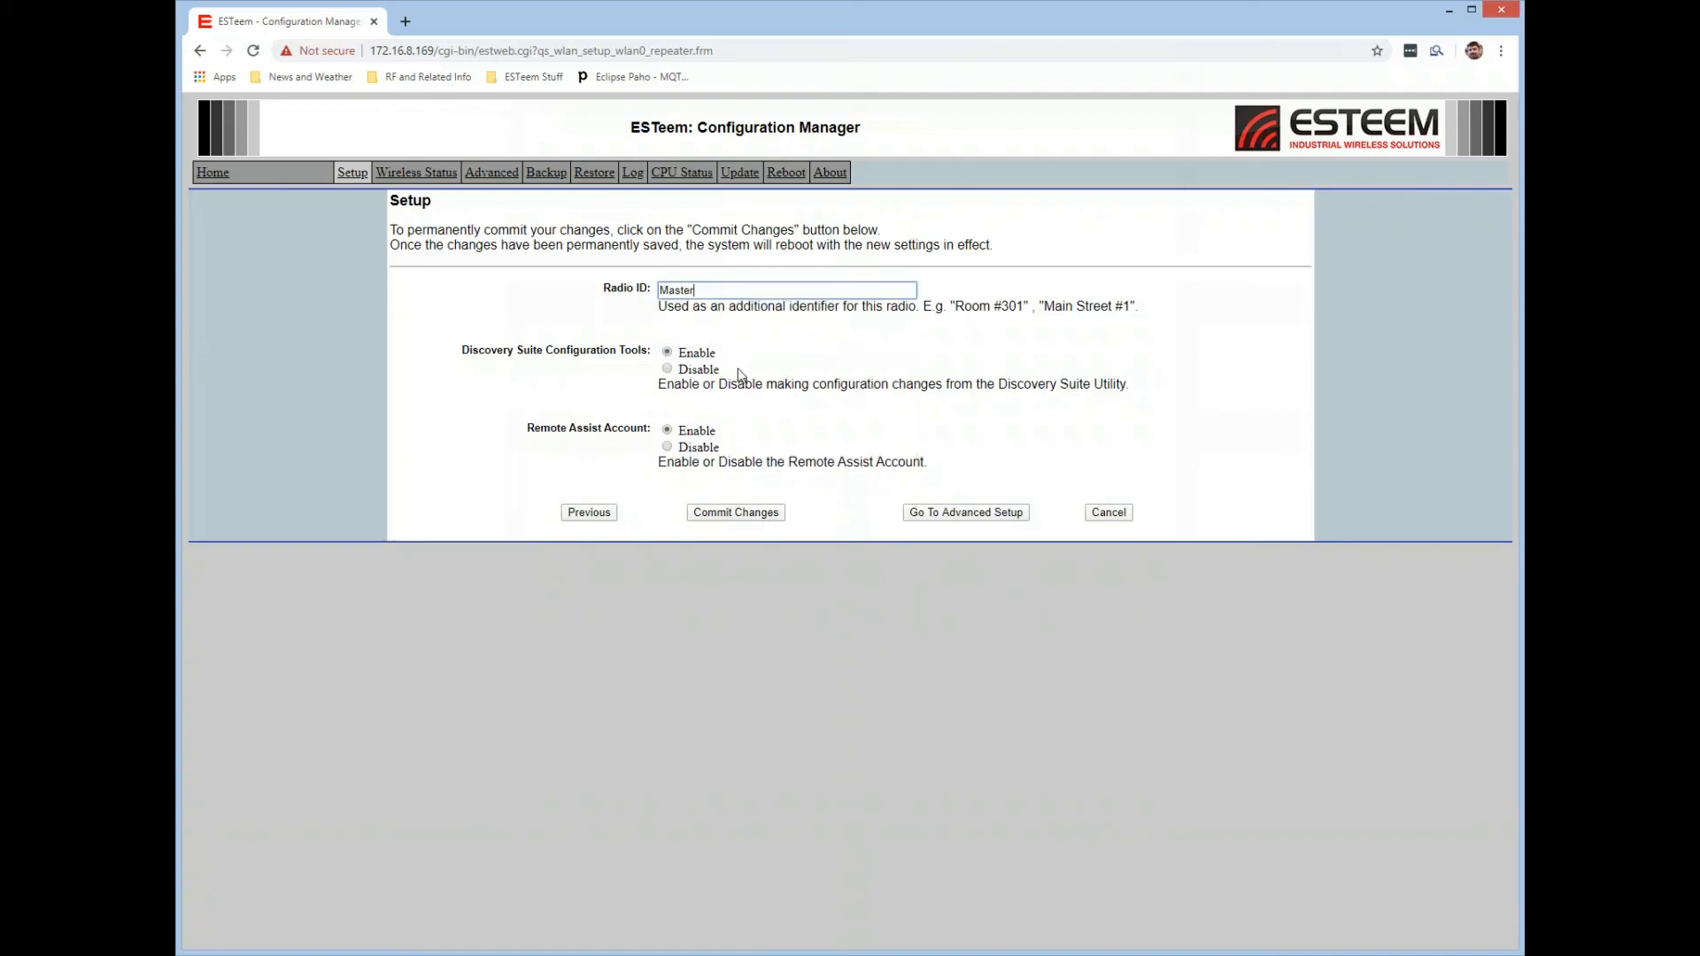
Keep Discovery Suite Configuration Tools and the Remote Assist Account enabled and commit the configuration changes.
left_click_drag(466, 351, 649, 350)
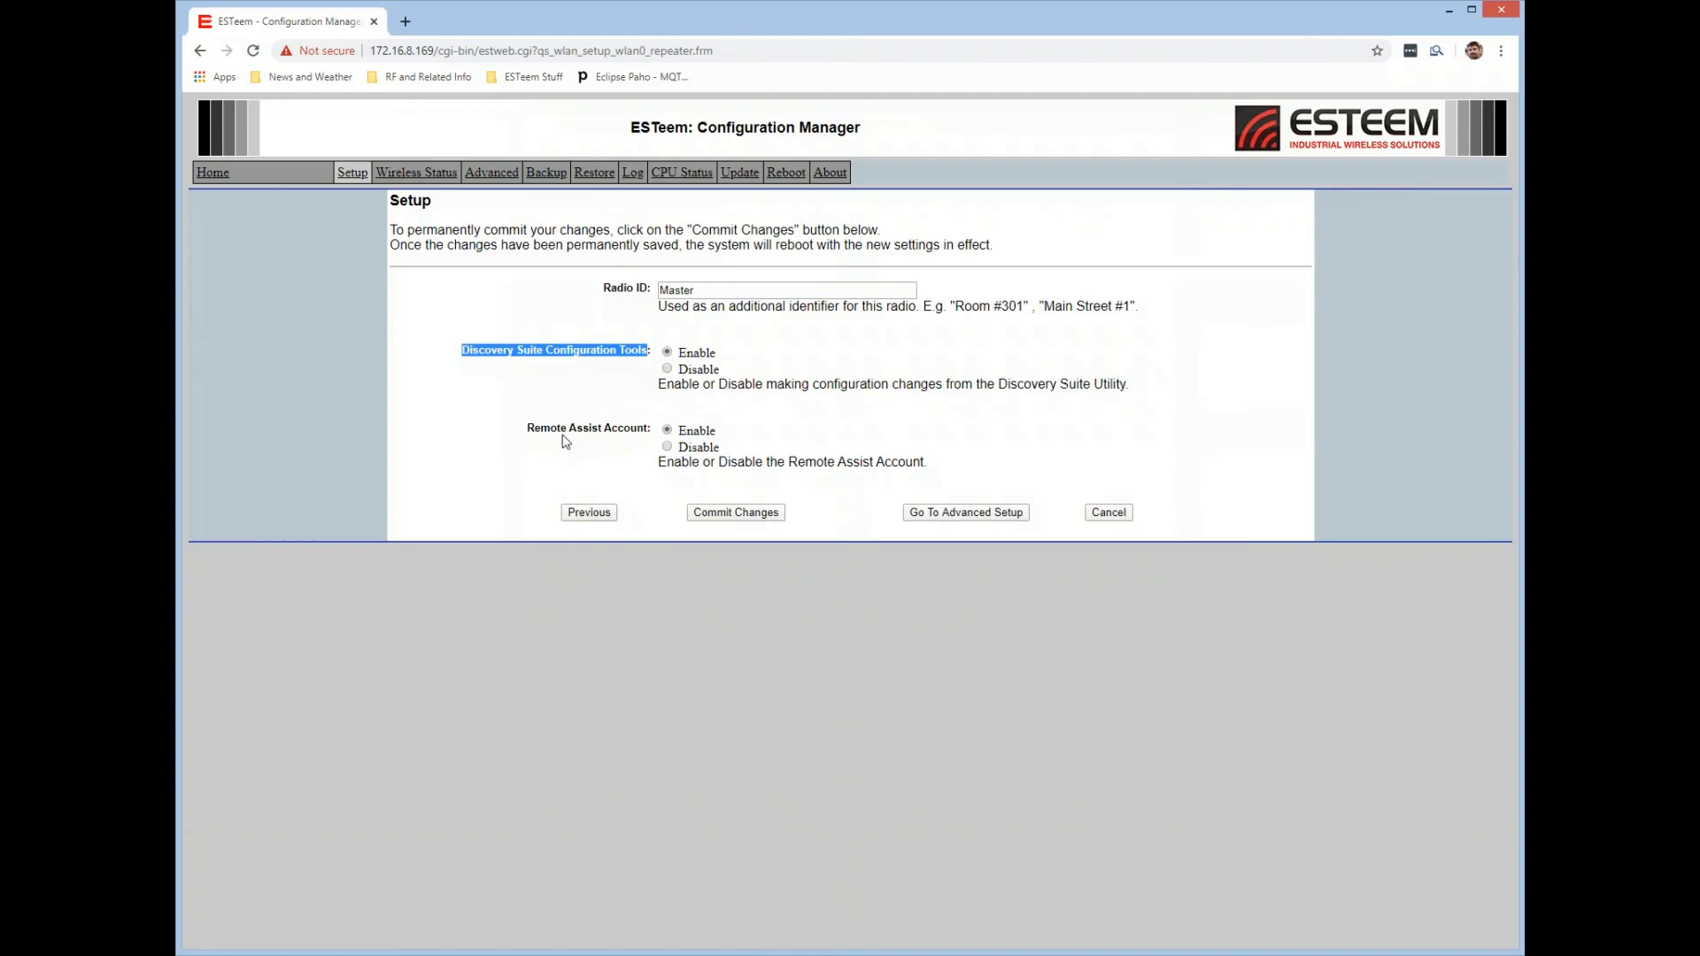
left_click_drag(529, 429, 644, 429)
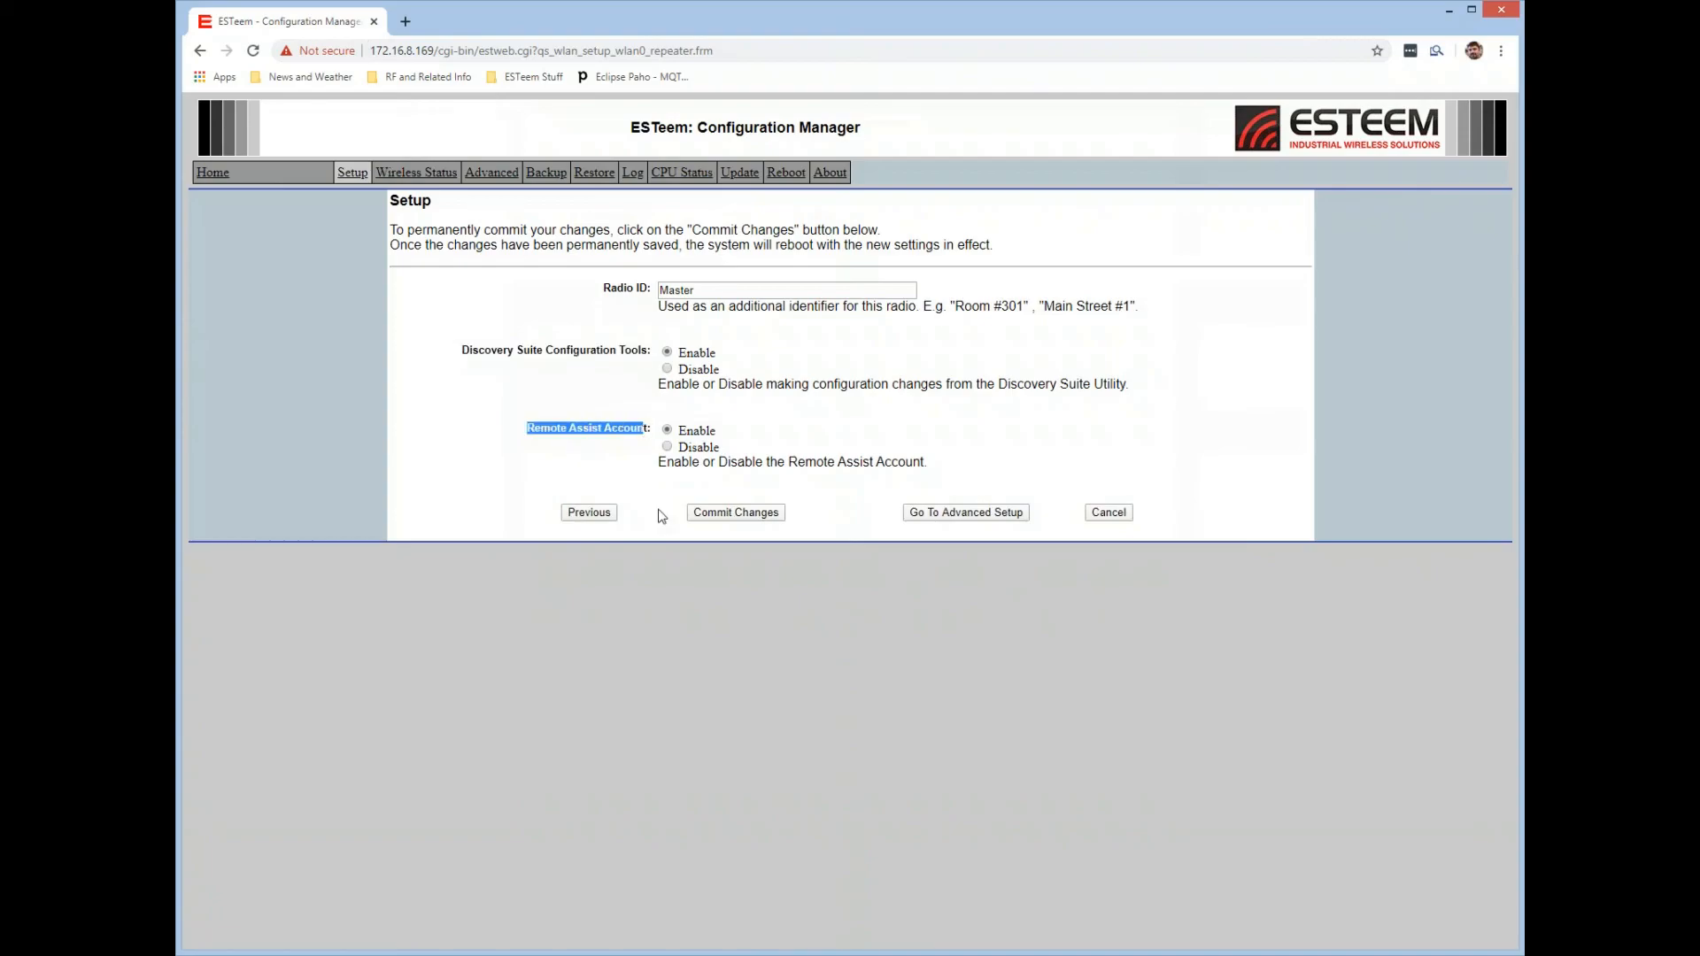
left_click(613, 464)
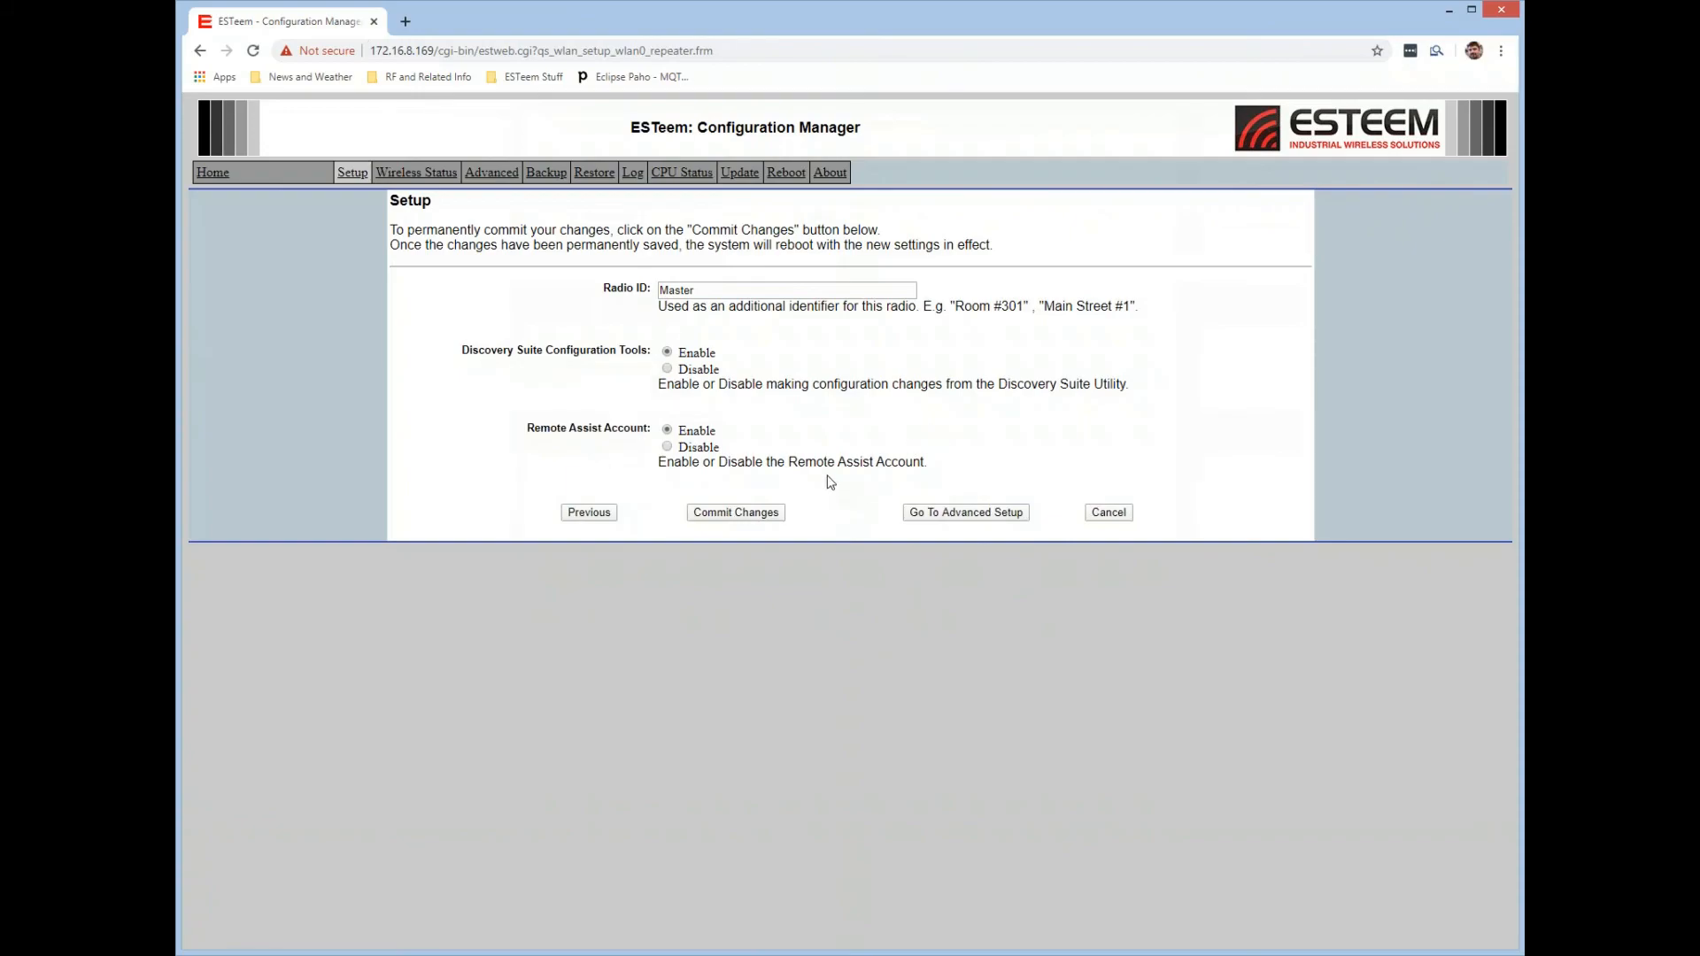
left_click(742, 513)
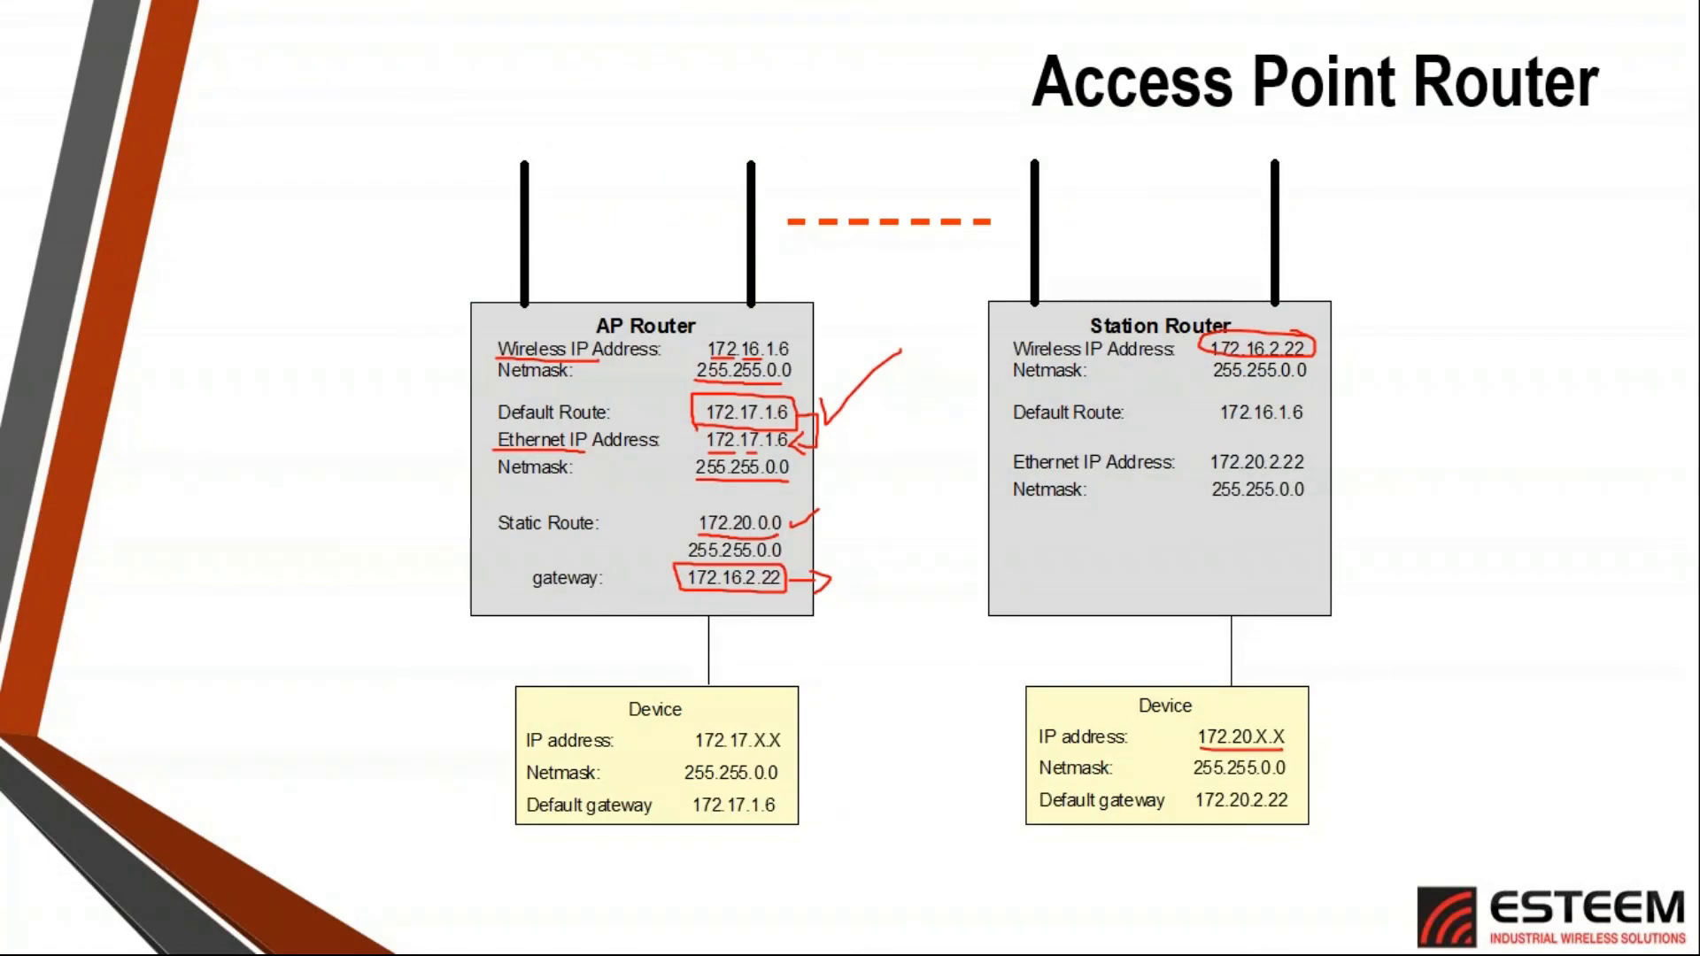
Switch to ESTeem Discover, clear the radio list and run a new discovery.
key("alt+Tab")
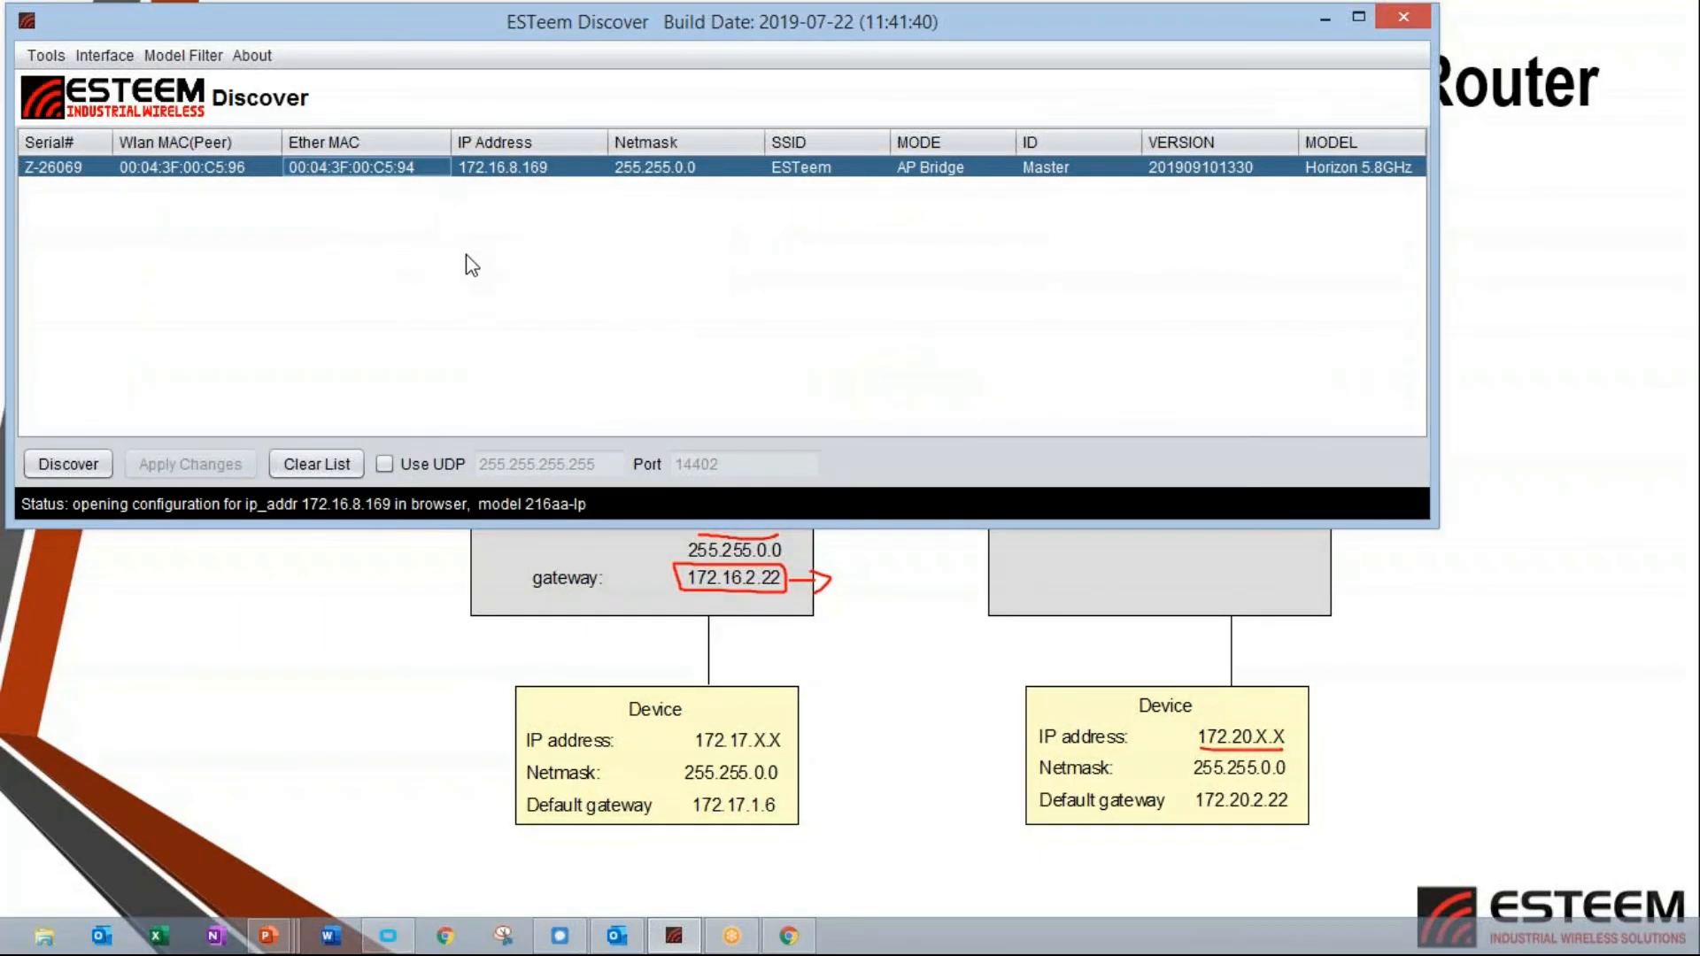
left_click(333, 464)
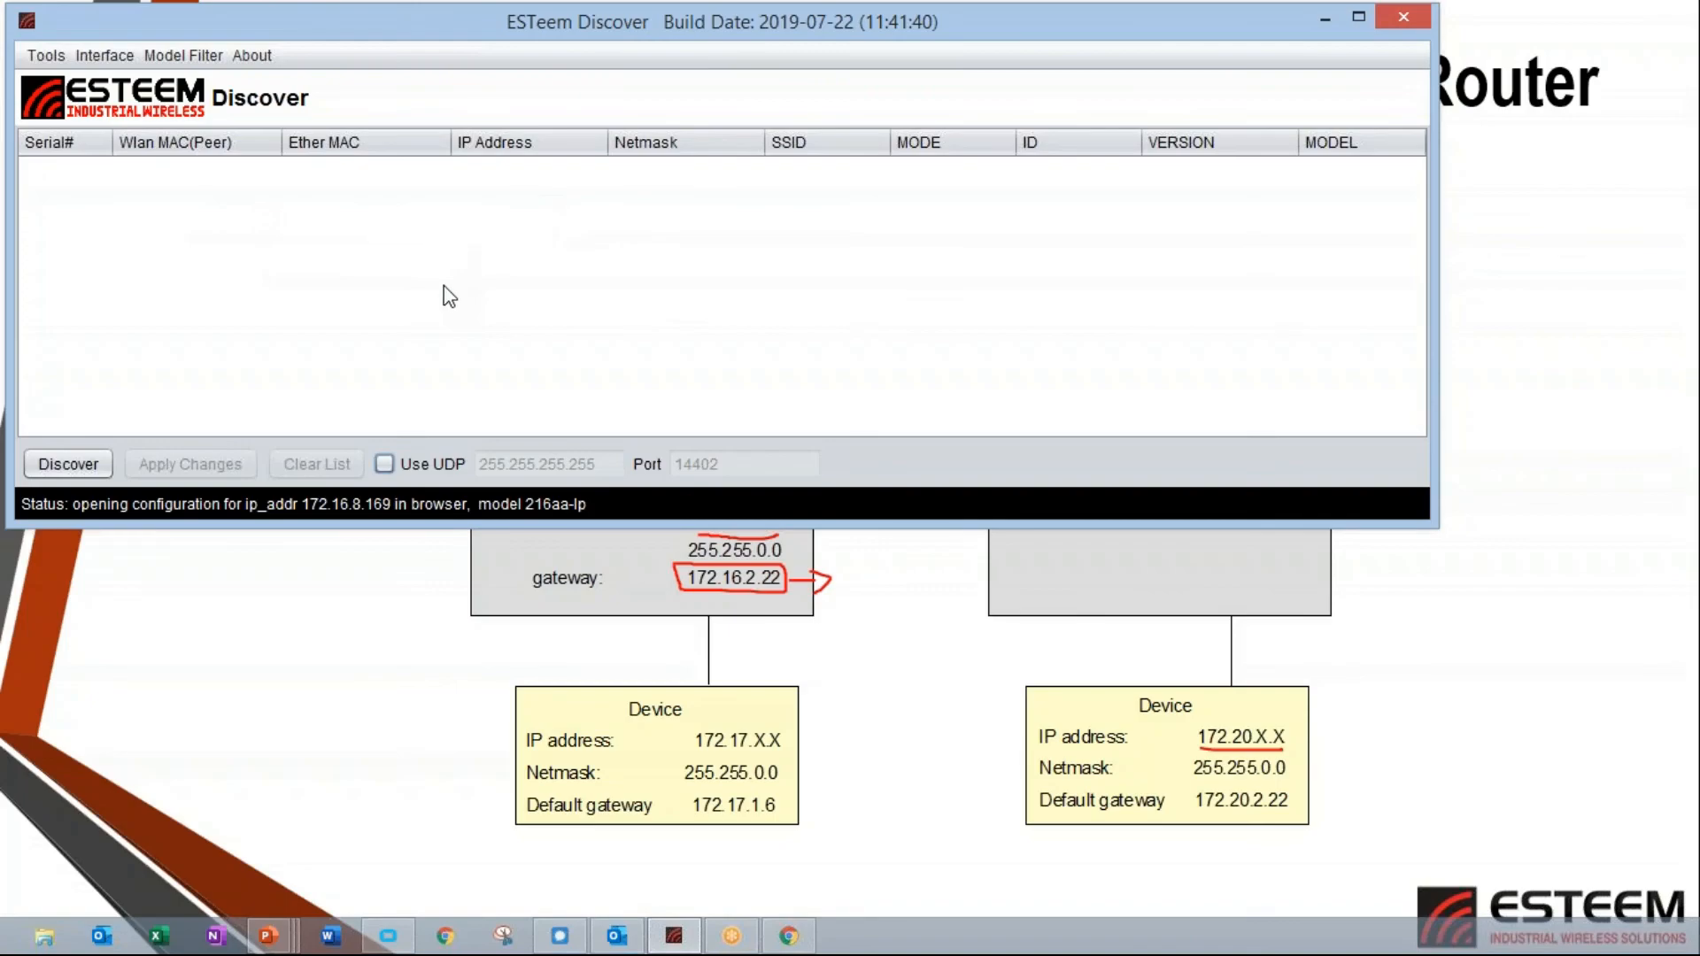
left_click(87, 470)
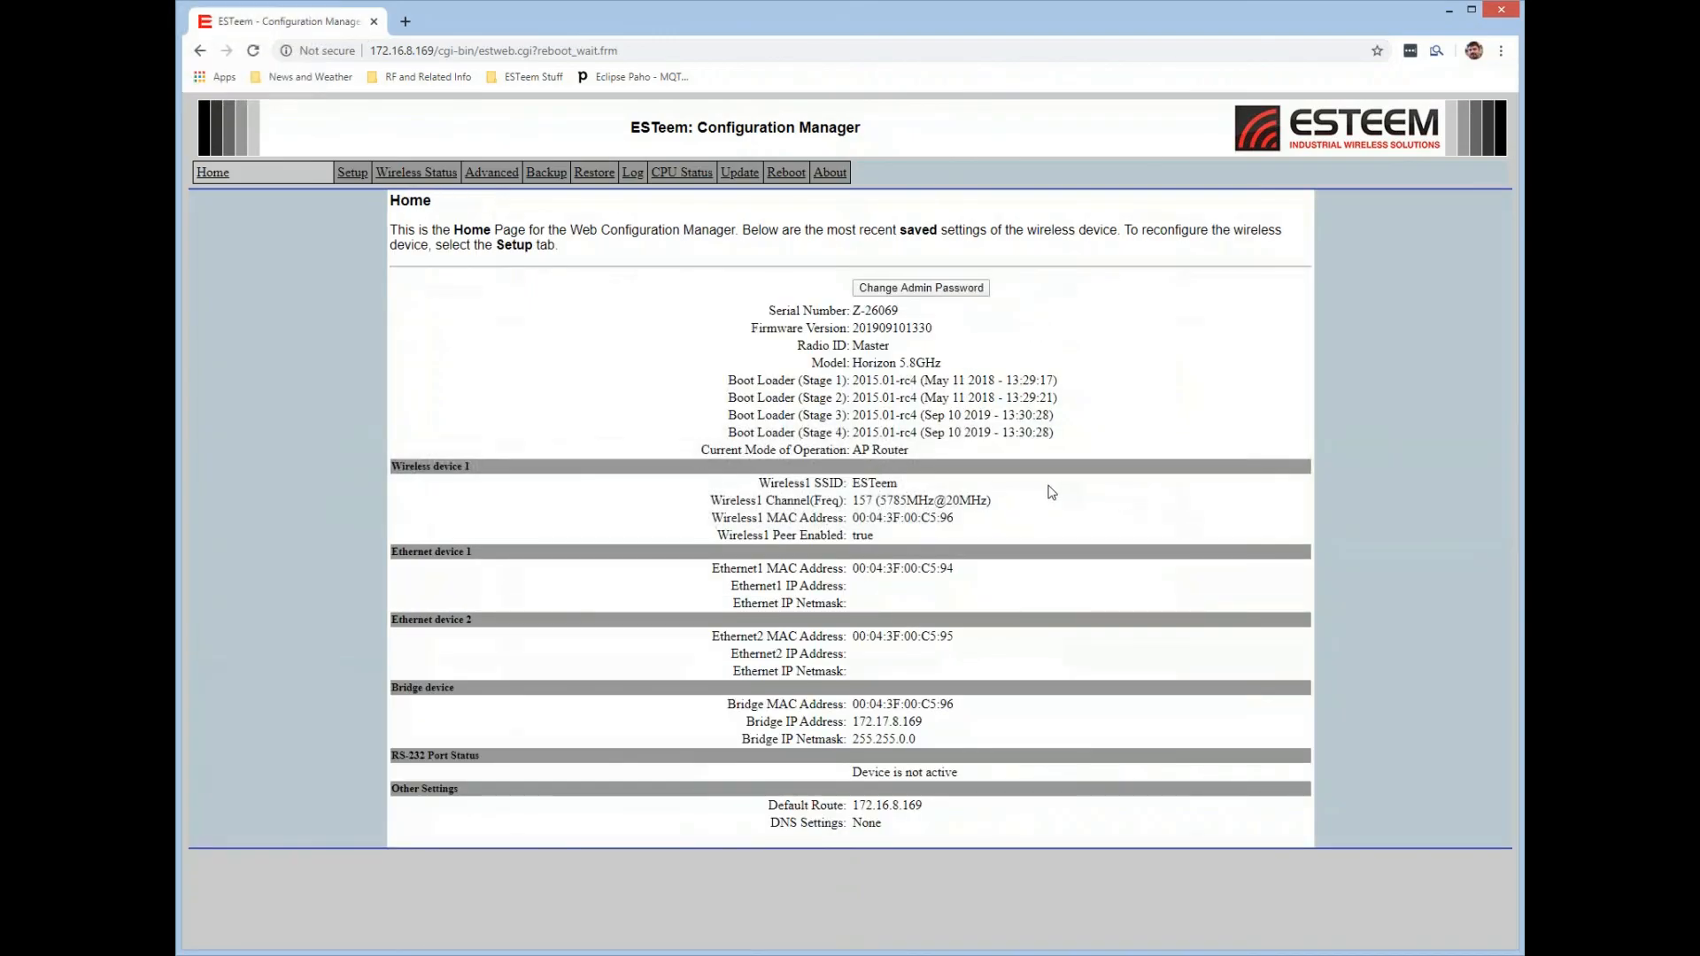
Check the saved mode of operation and bridge IP address in the Configuration Manager, and open the advanced Static IP routes settings.
left_click_drag(912, 452, 855, 454)
left_click_drag(924, 723, 852, 723)
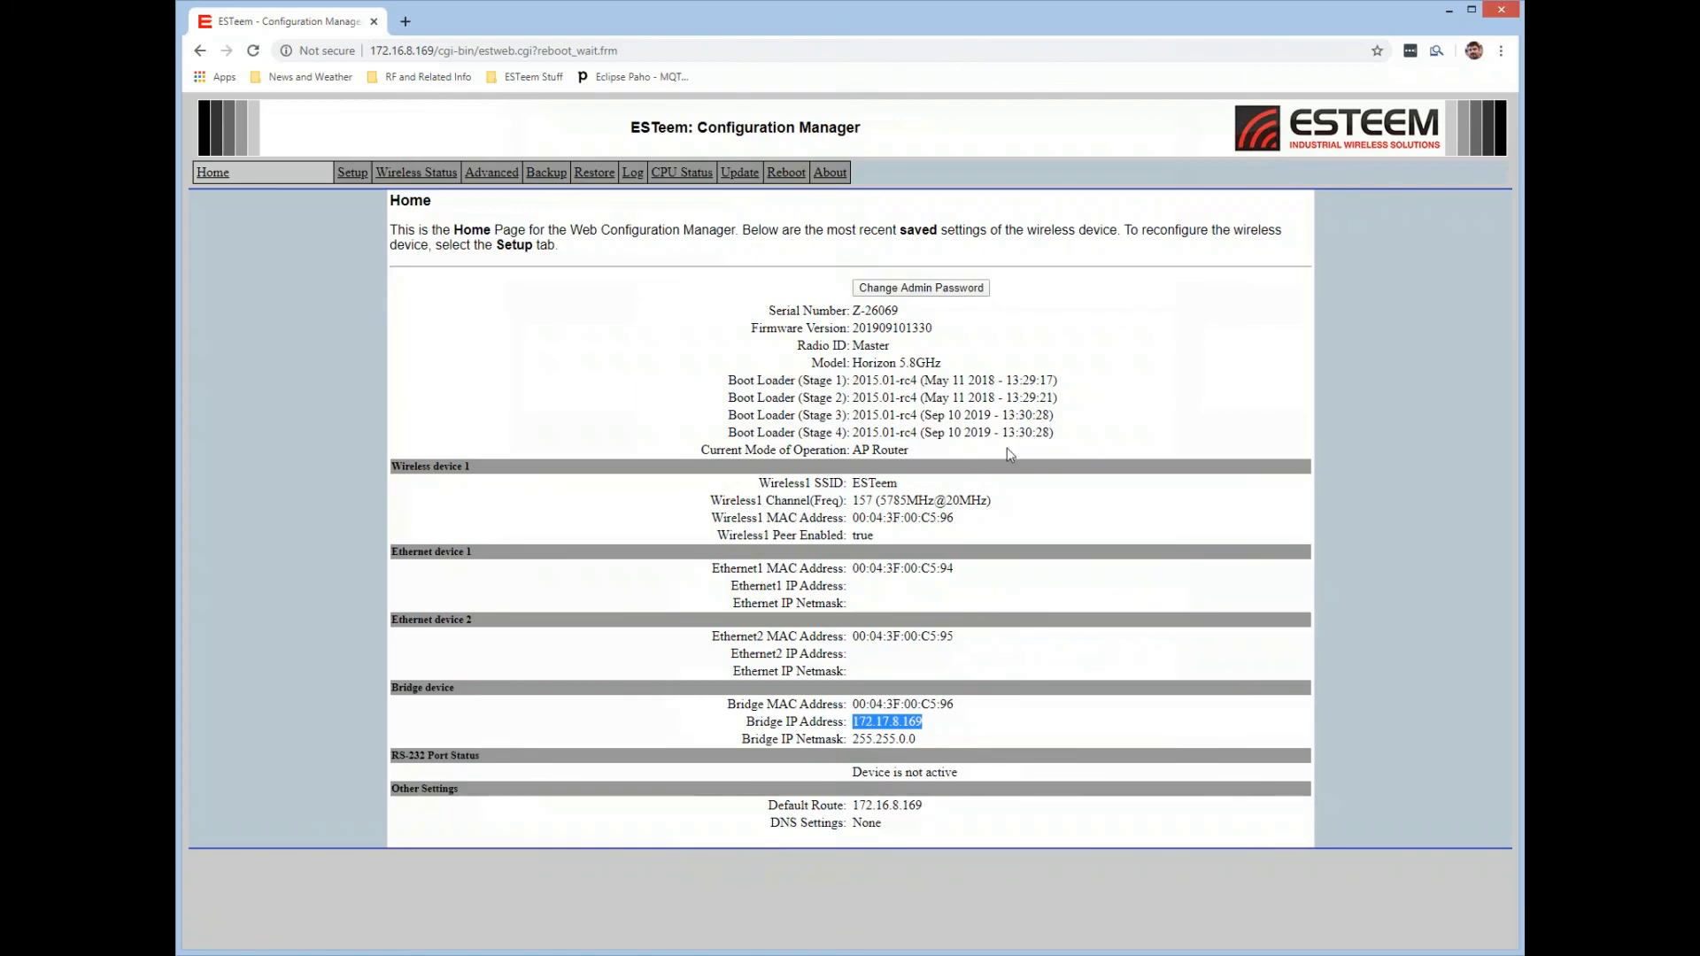
left_click(1071, 346)
left_click(491, 174)
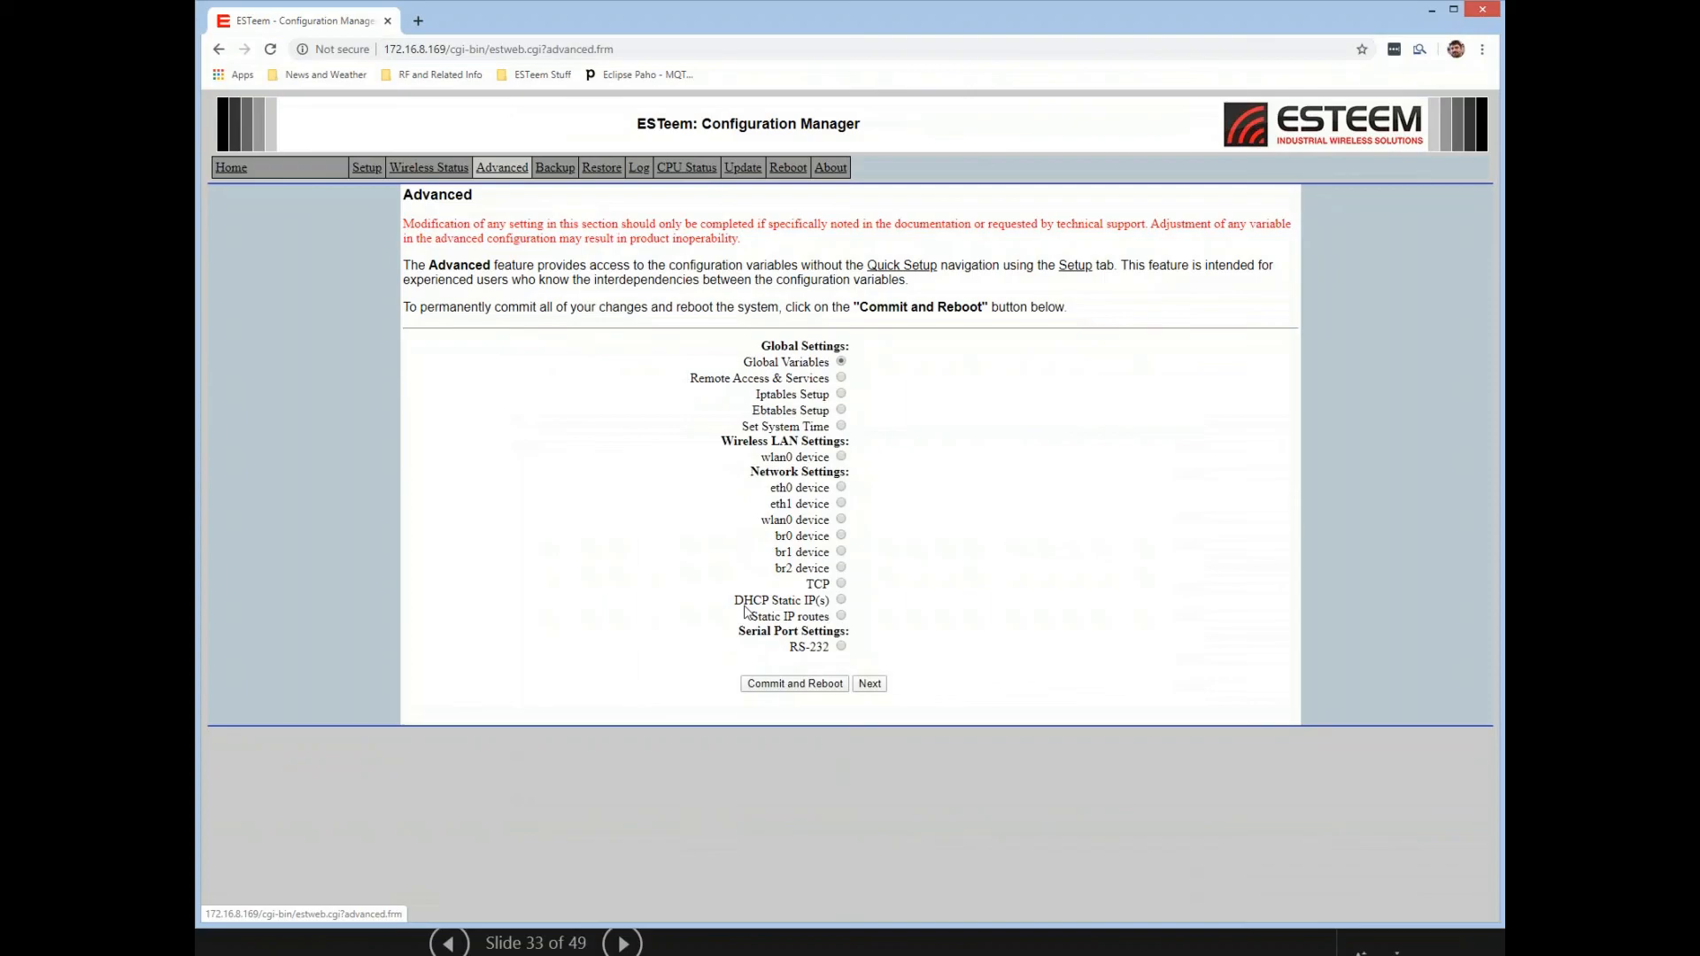
left_click(841, 615)
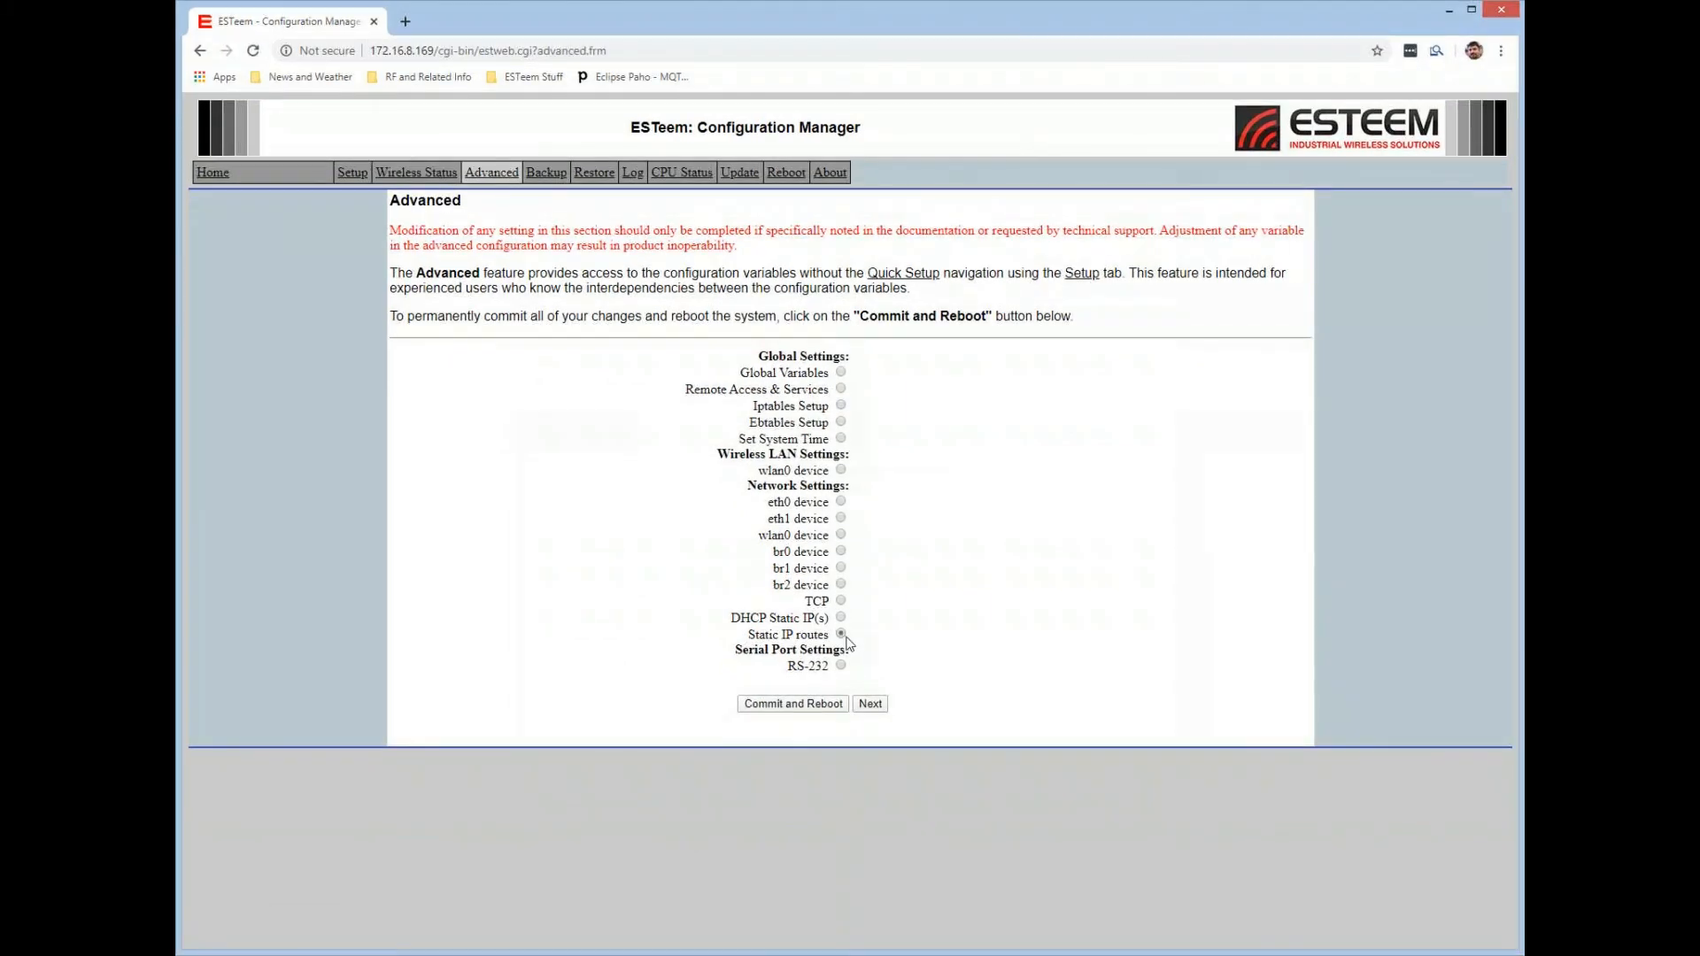
left_click(872, 704)
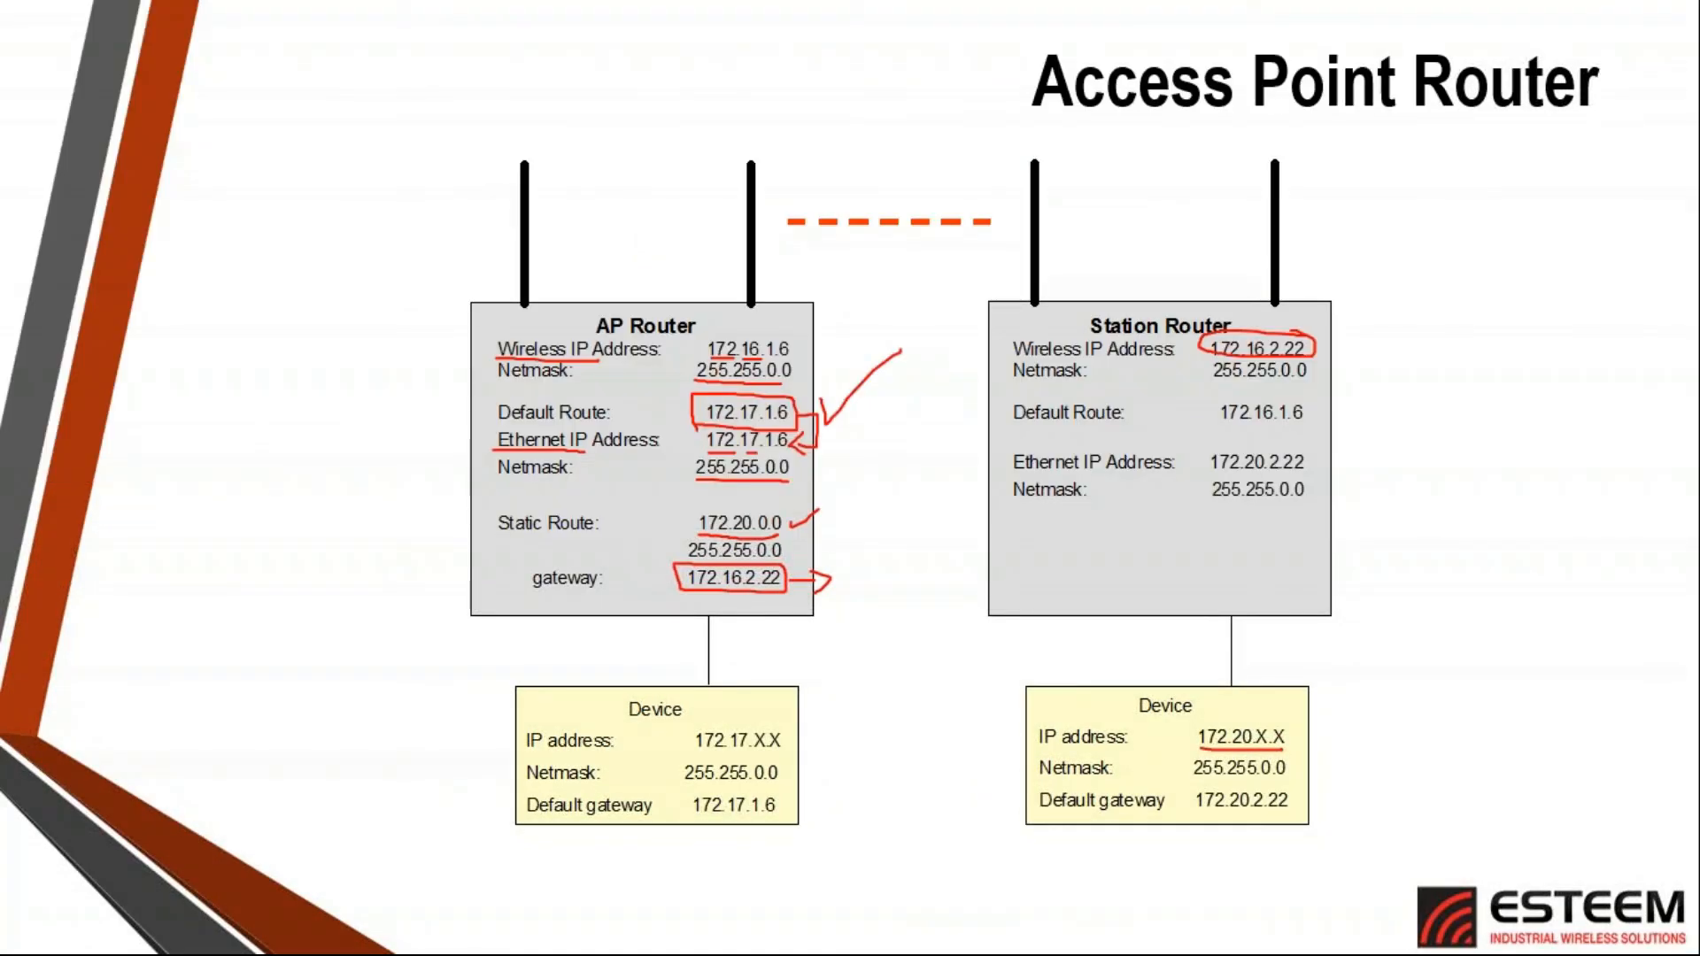
key("Right")
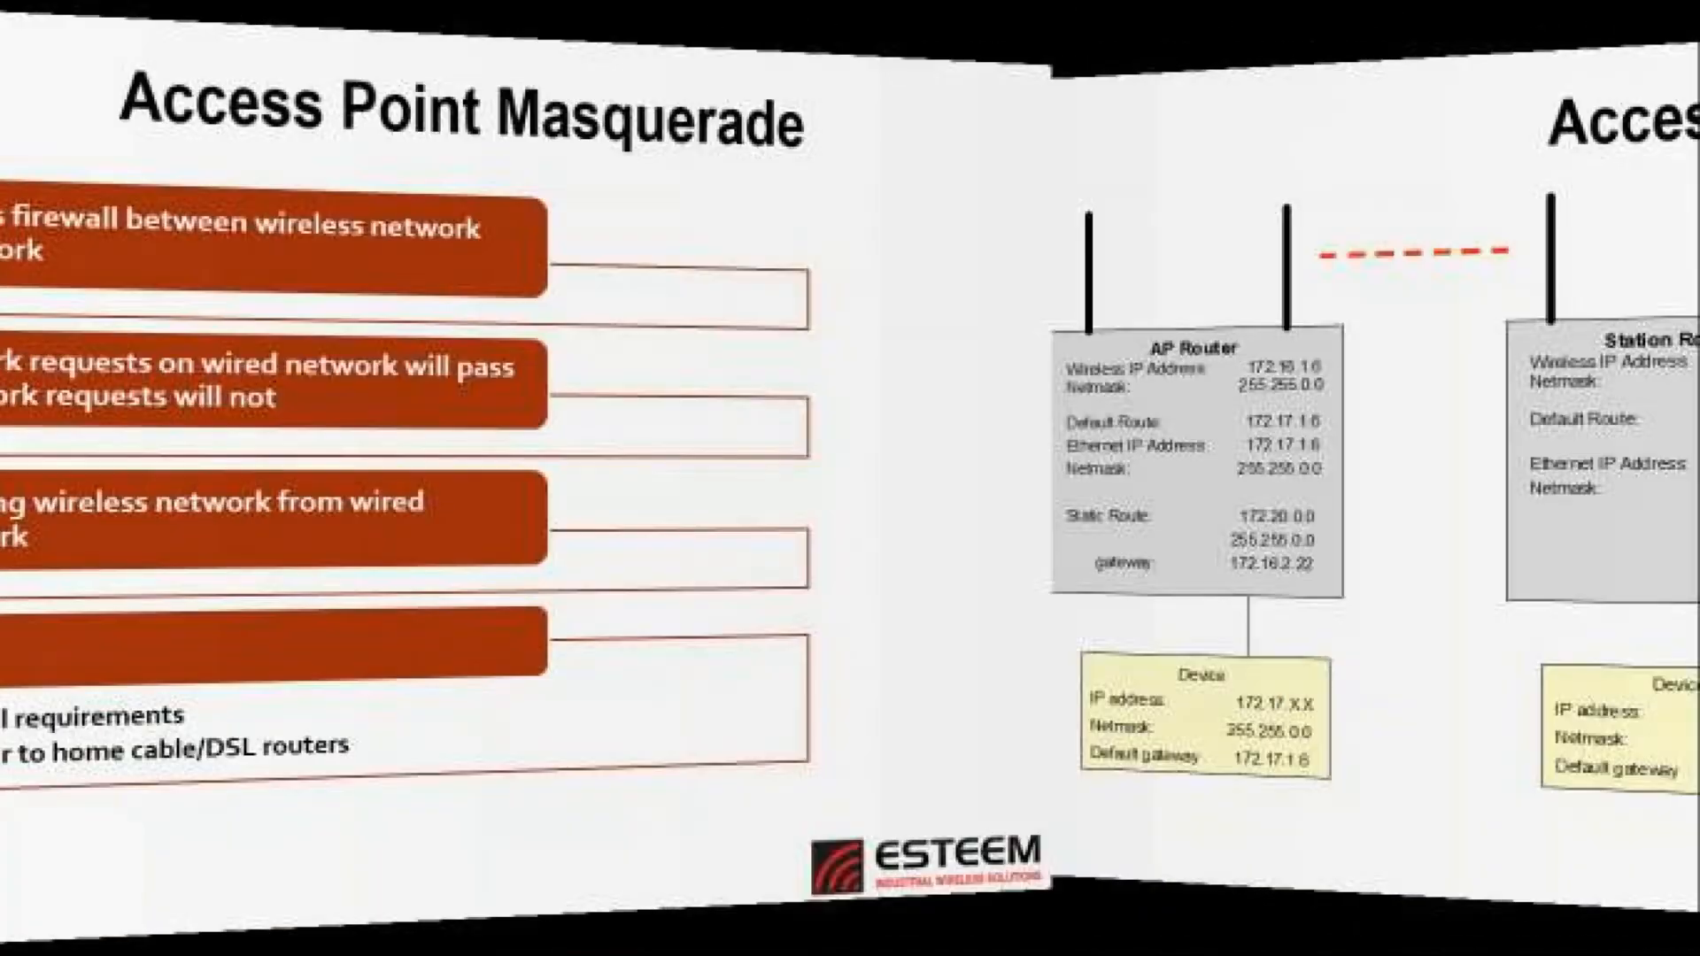
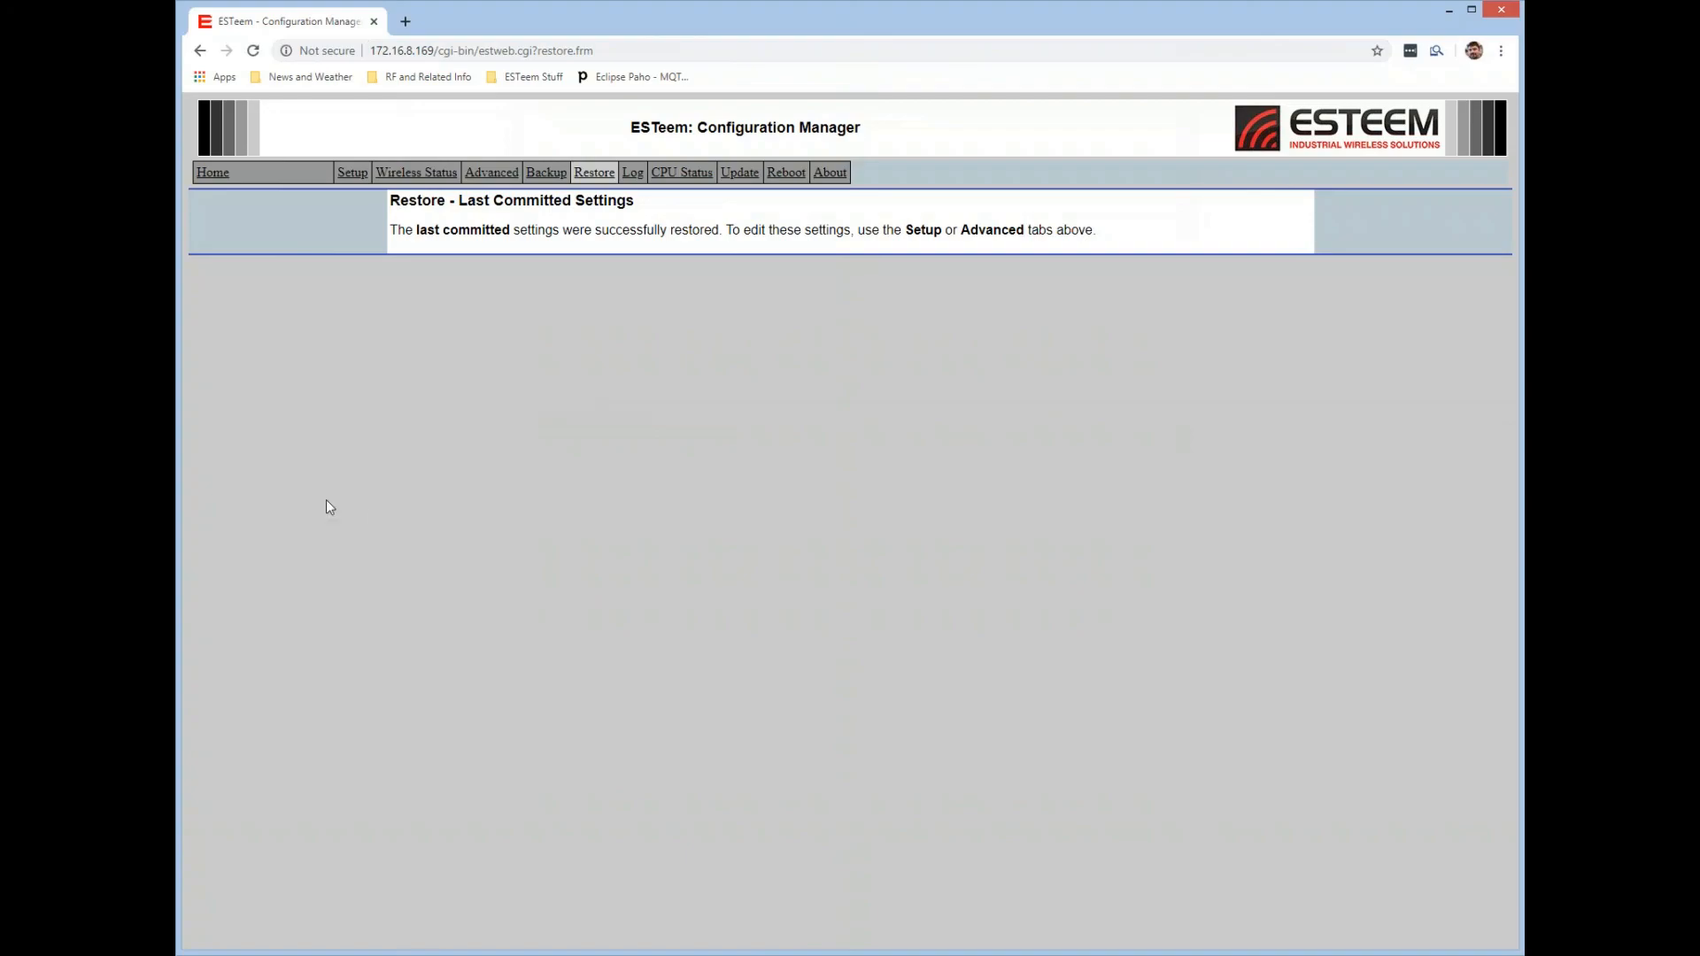
Start the radio setup with Station Bridge as the mode of operation and keep DHCP off on the bridge interface.
left_click(353, 174)
left_click(822, 275)
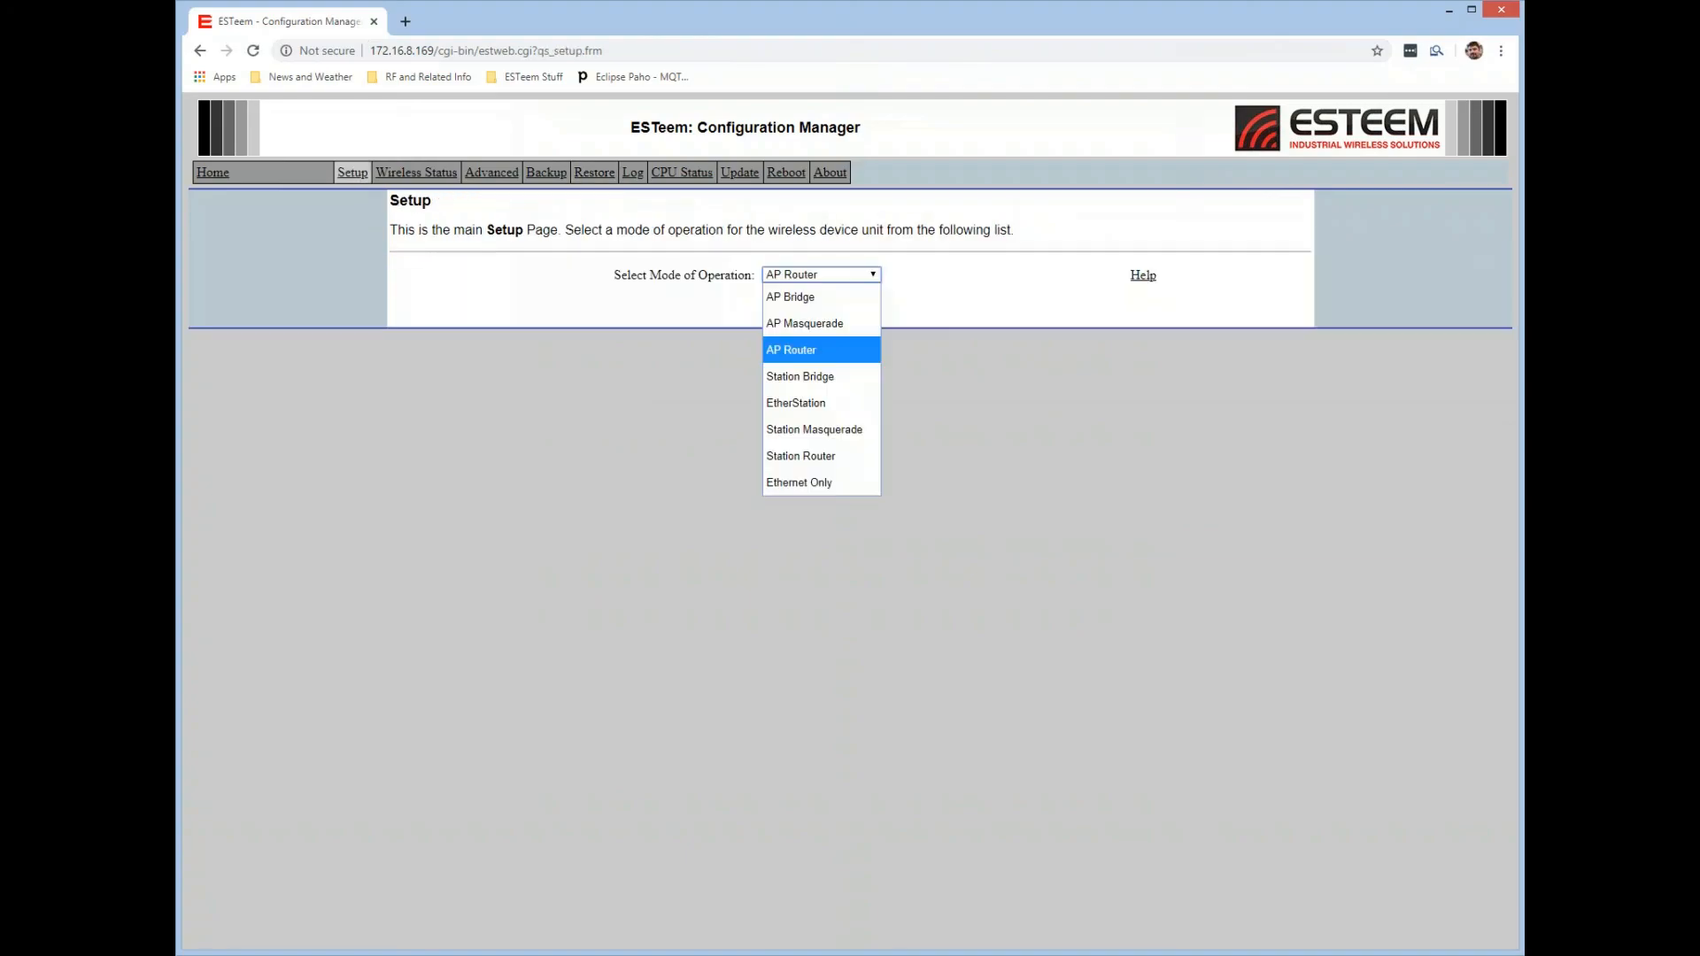
left_click(838, 383)
left_click(781, 298)
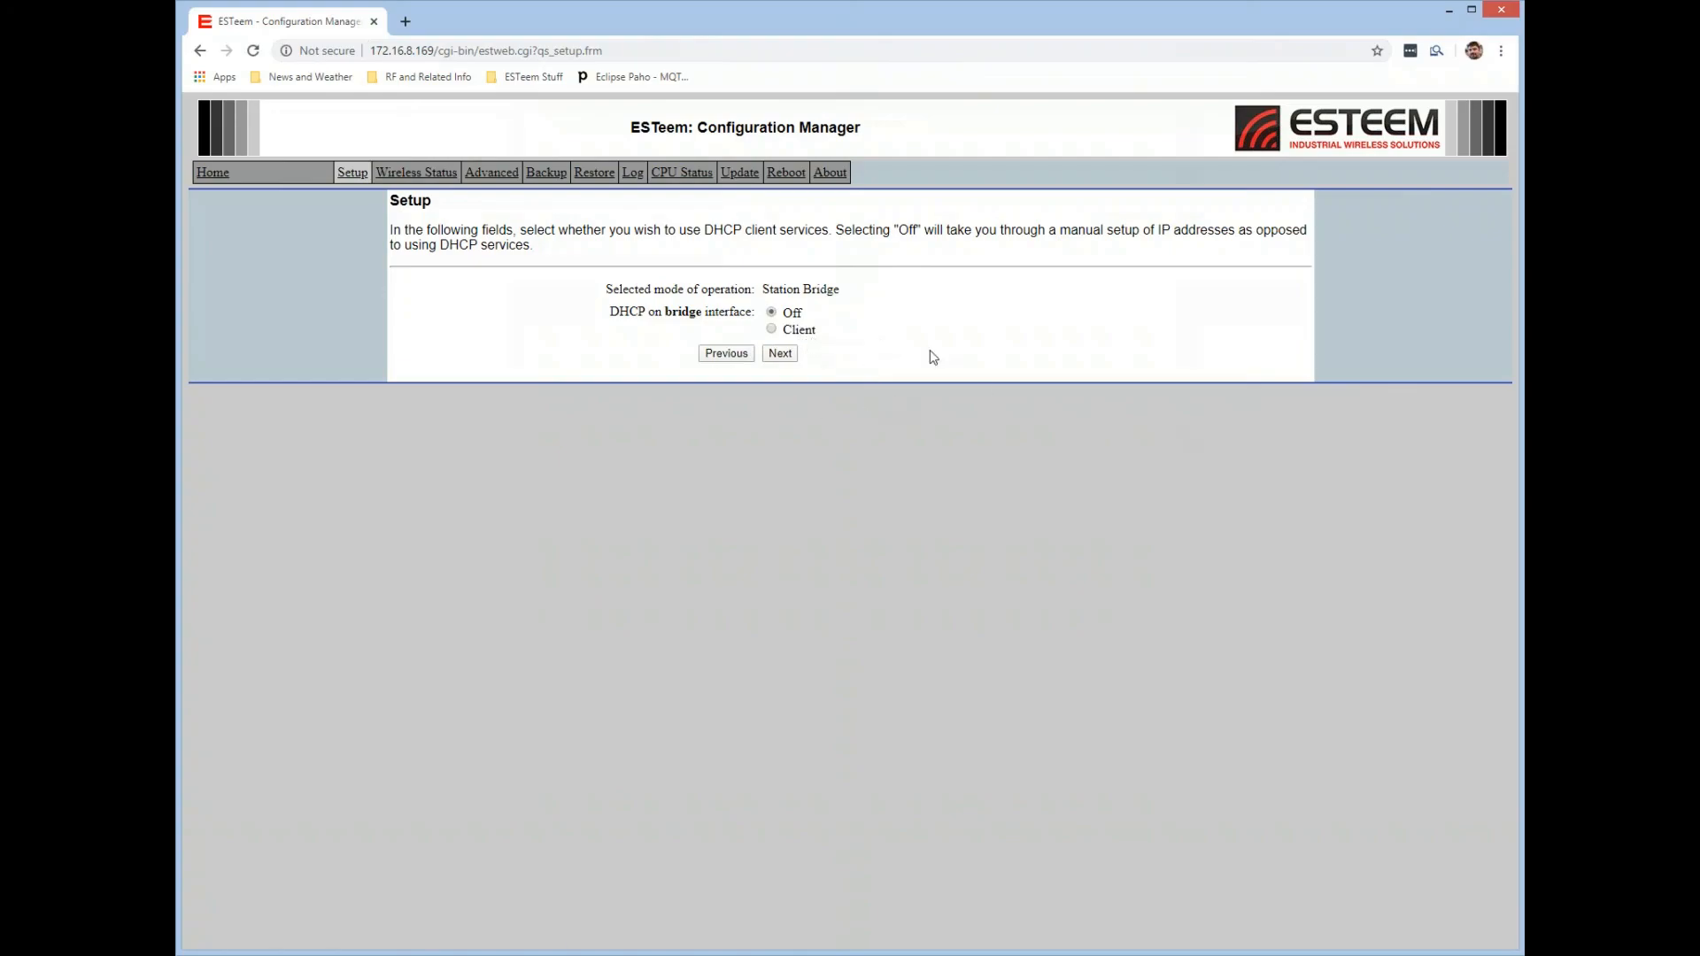
left_click(790, 353)
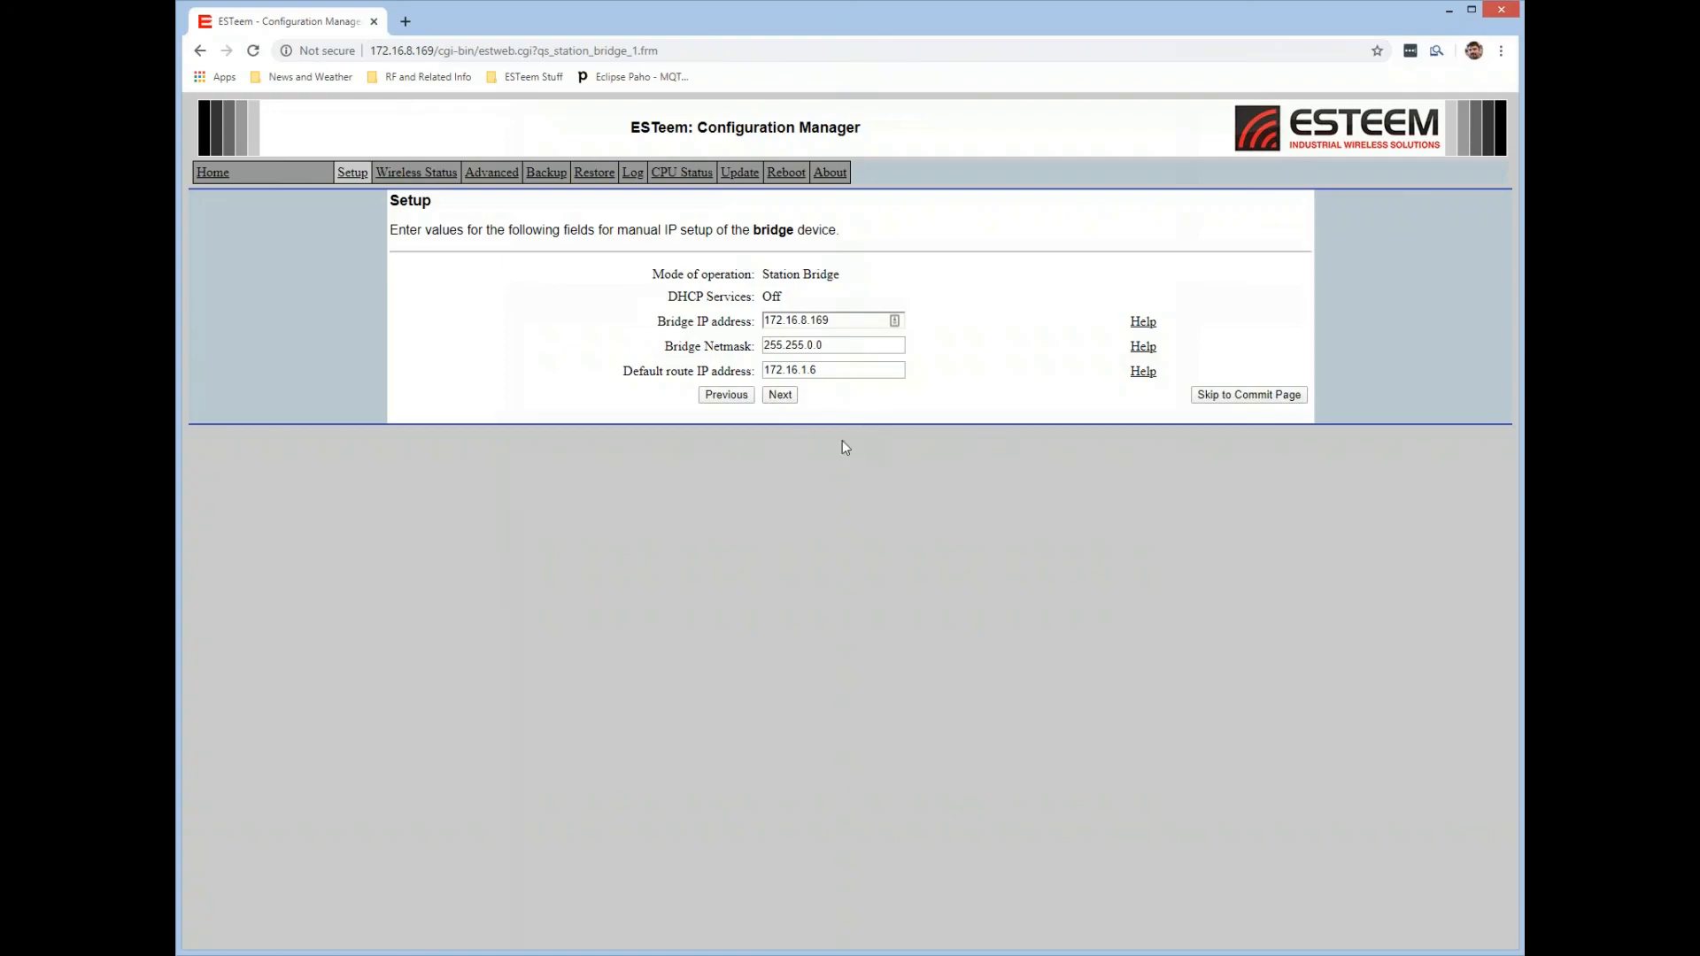
Accept bridge IP 172.16.8.169, netmask 255.255.0.0 and route 172.16.1.6, keeping 20MHz bandwidth, 5 miles maximum distance, SSID ESTeem and WPA2 (CCMP/AES-128) PSK encryption.
left_click(781, 395)
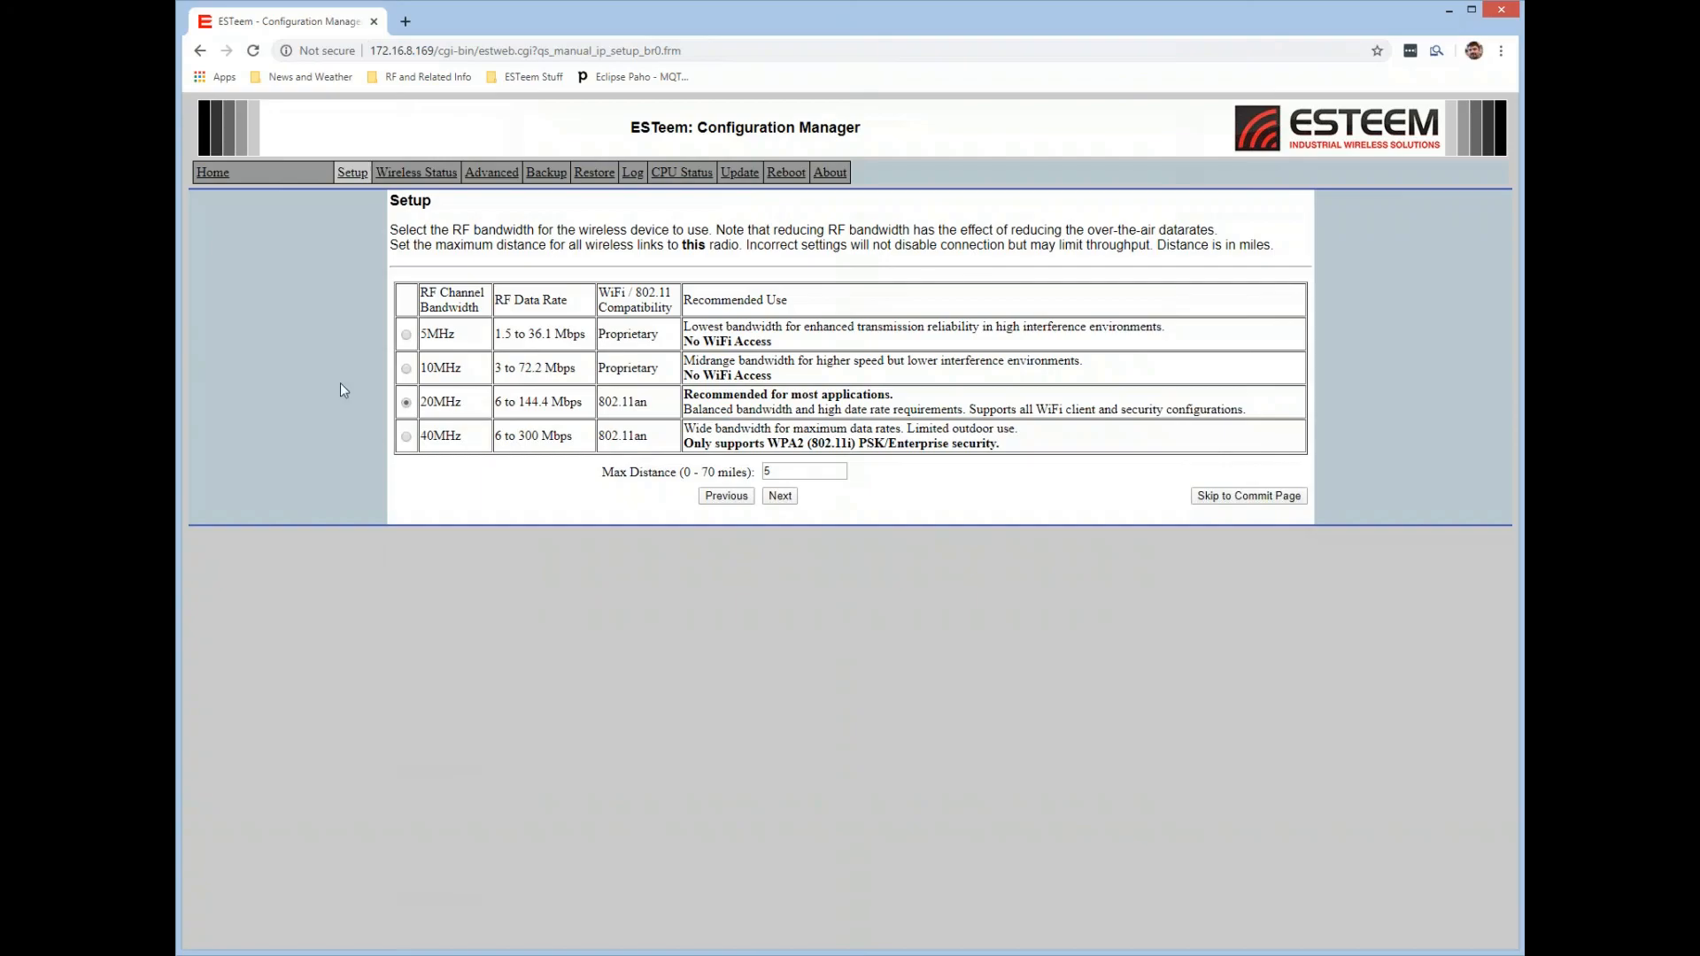
left_click(779, 496)
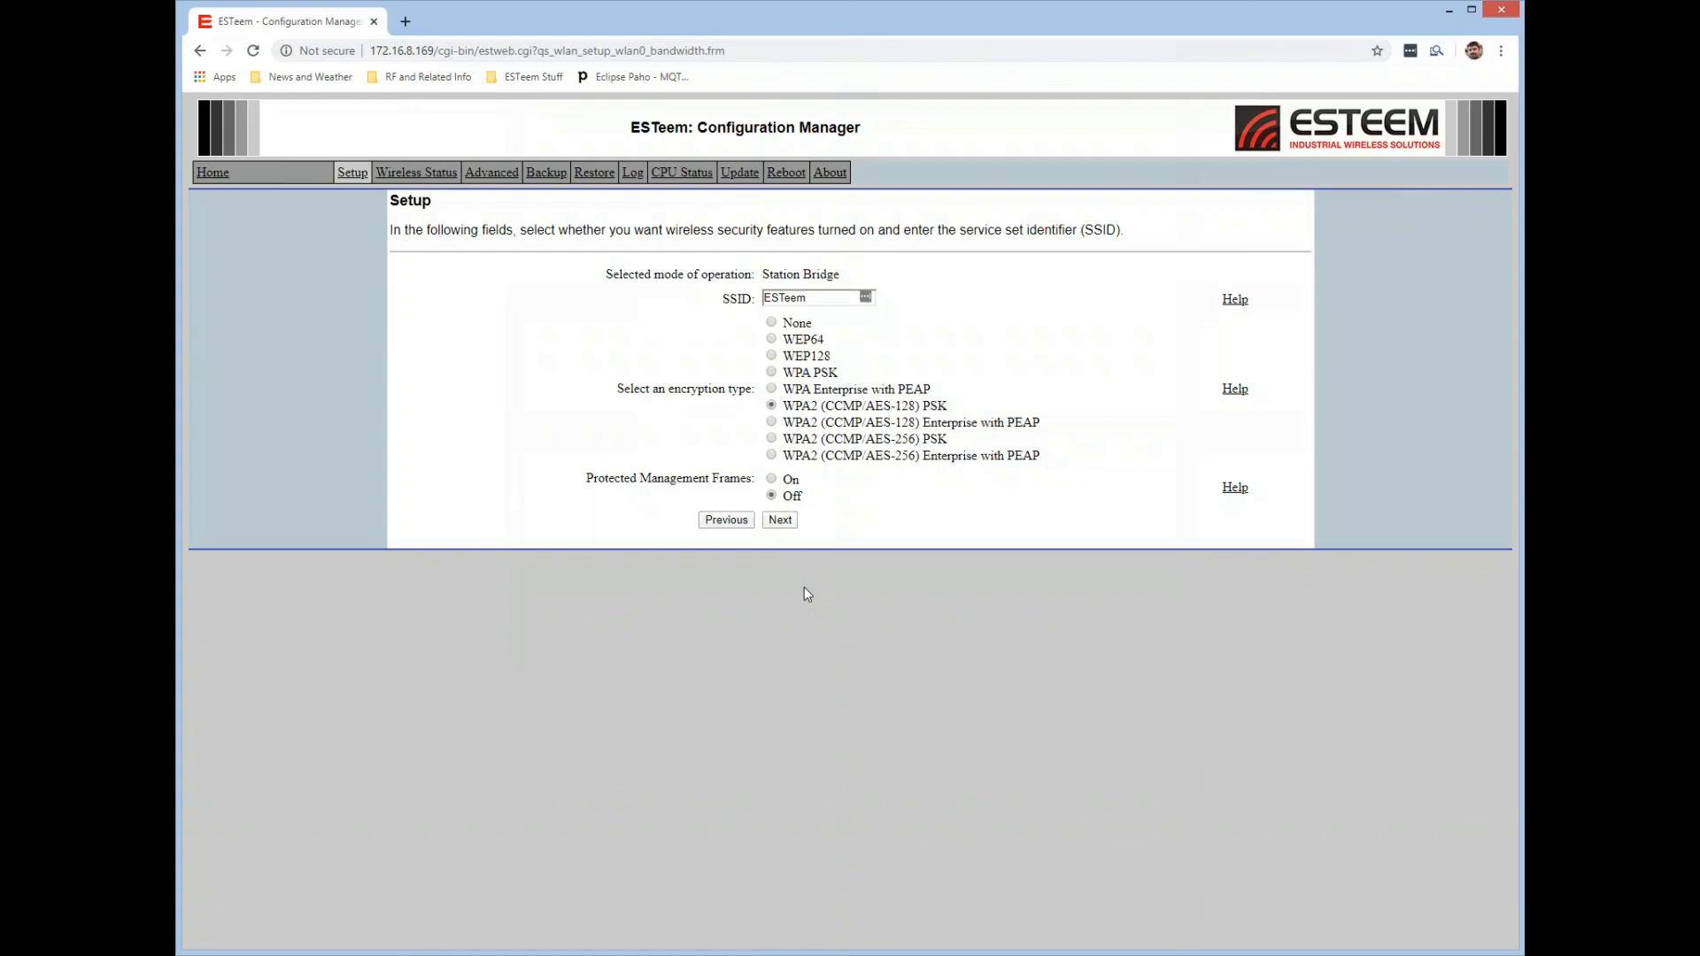
left_click(787, 524)
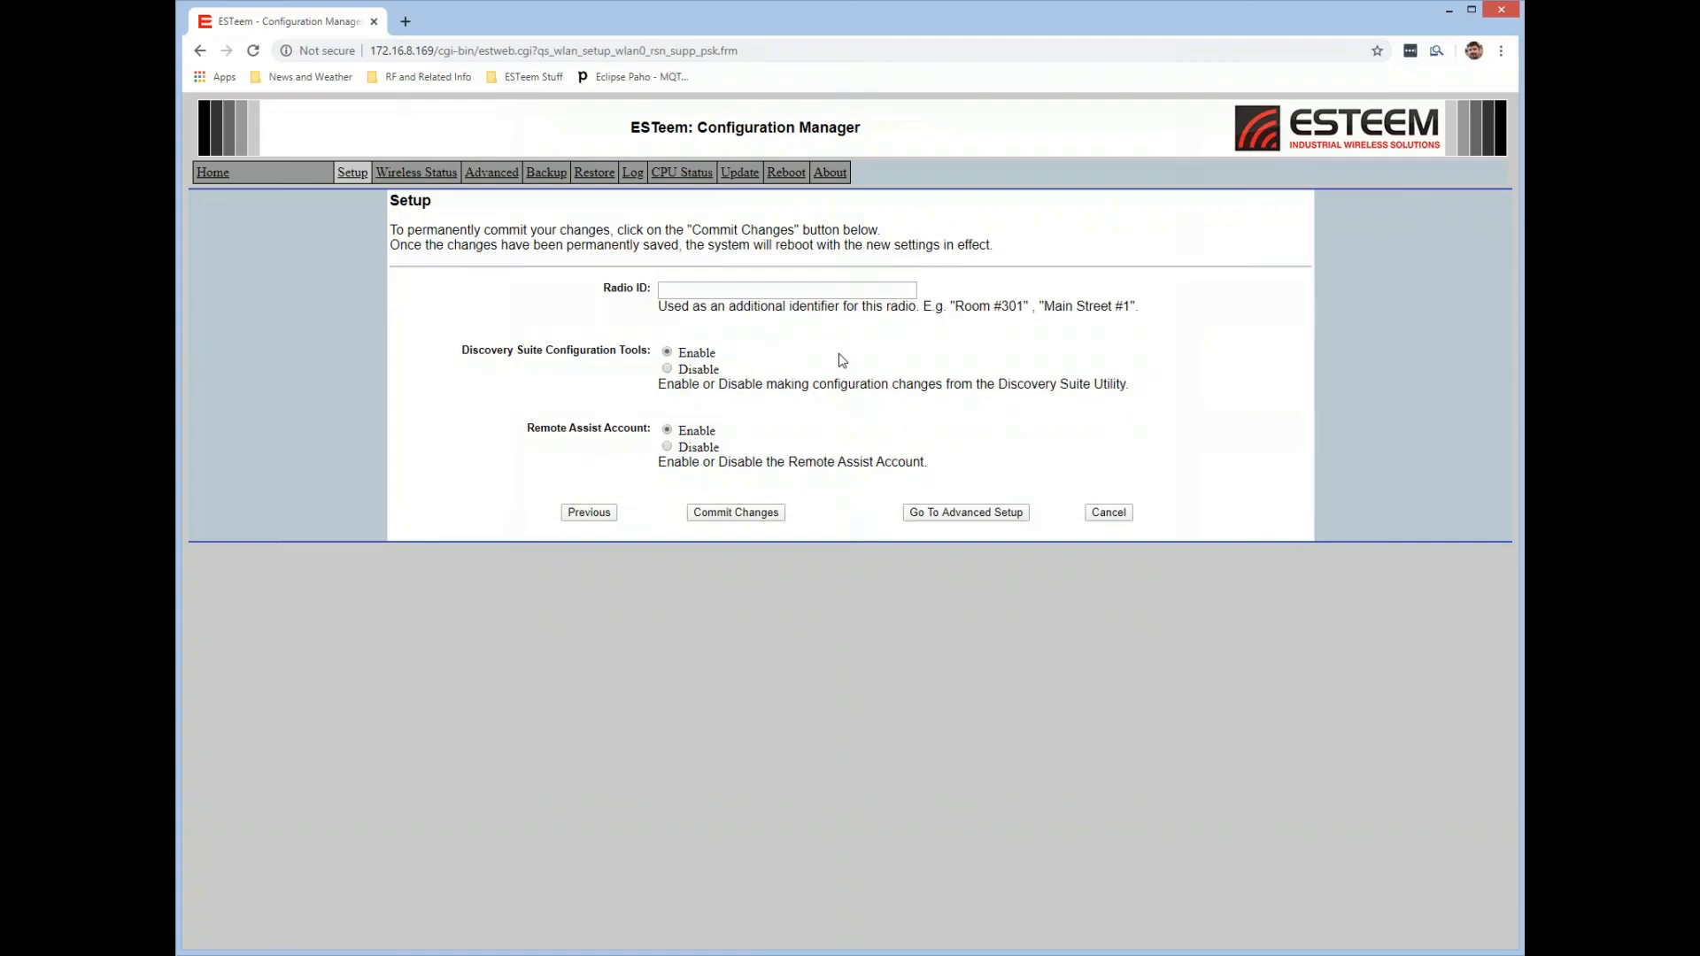
Set the Radio ID to Mobile, keep Discovery Suite Configuration Tools and the Remote Assist Account enabled, and commit the changes.
left_click(718, 287)
type("Mobile")
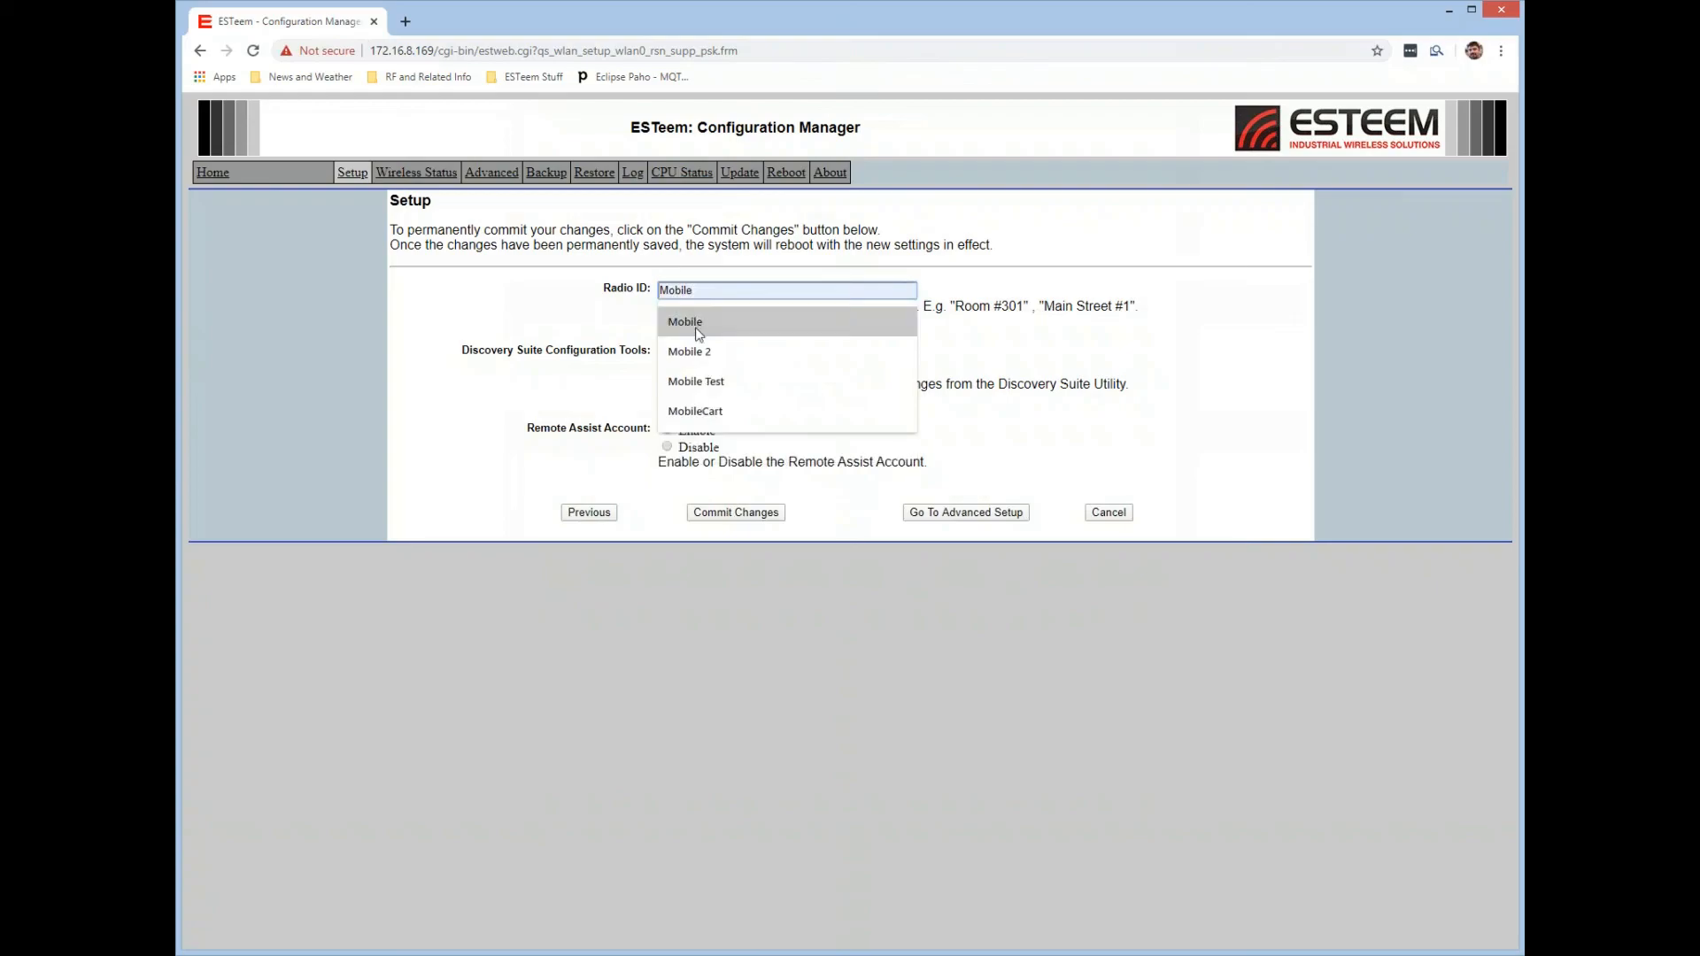
left_click(764, 517)
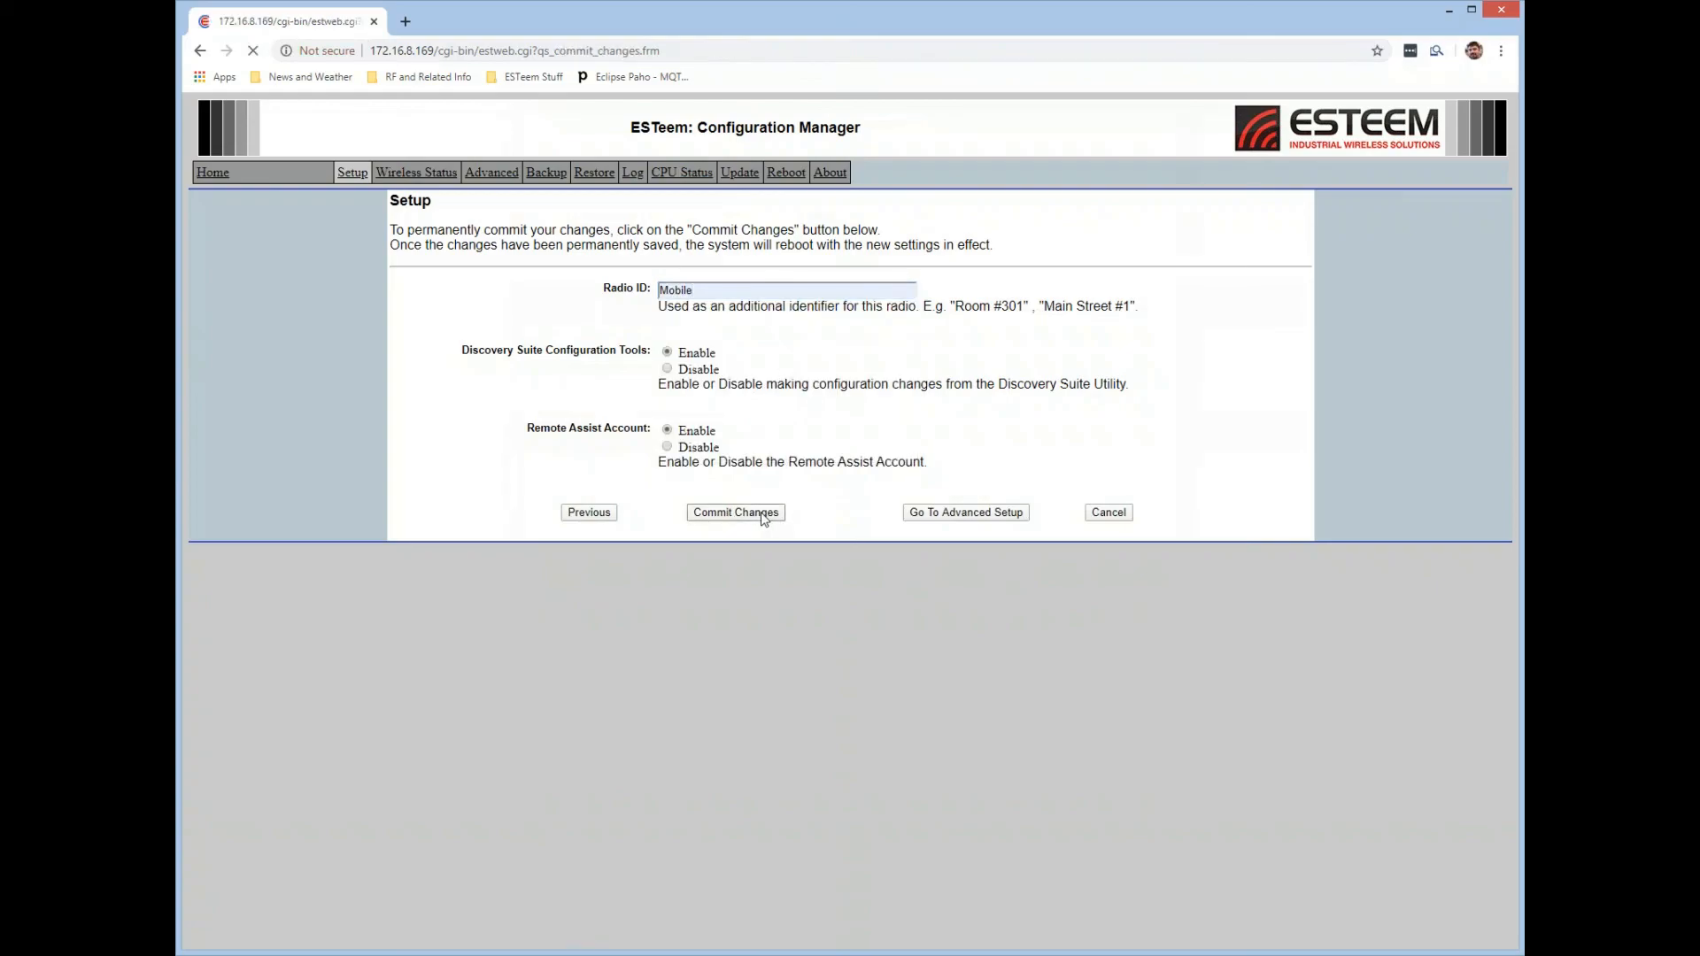